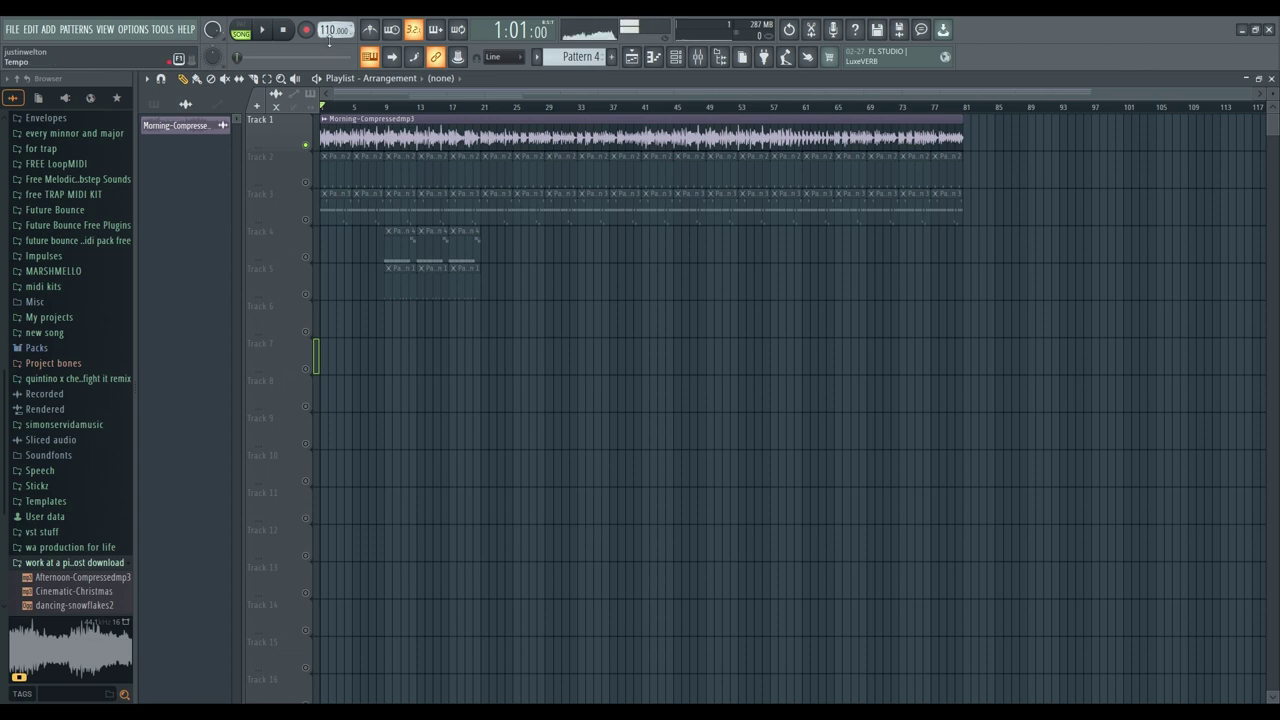
# Step: Set the project tempo to 140 and select the Morning-Compressed audio channel in the Channel rack
pyautogui.click(452, 140)
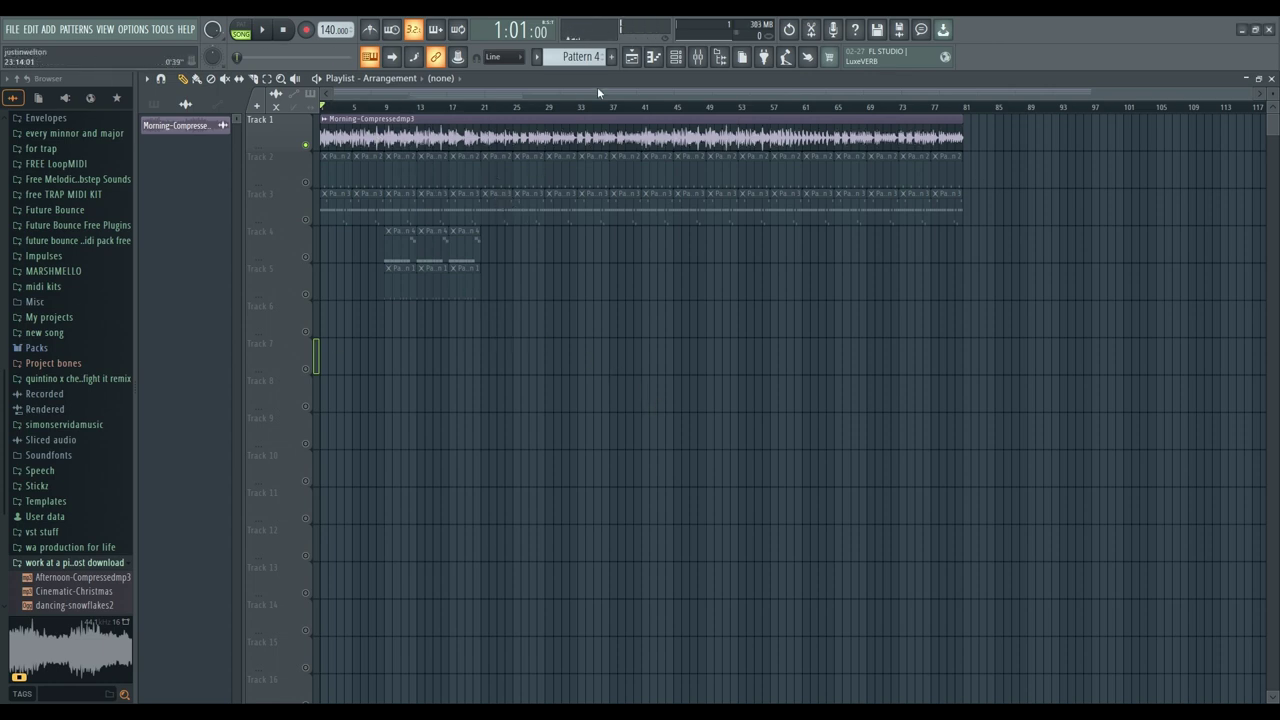
pyautogui.click(675, 57)
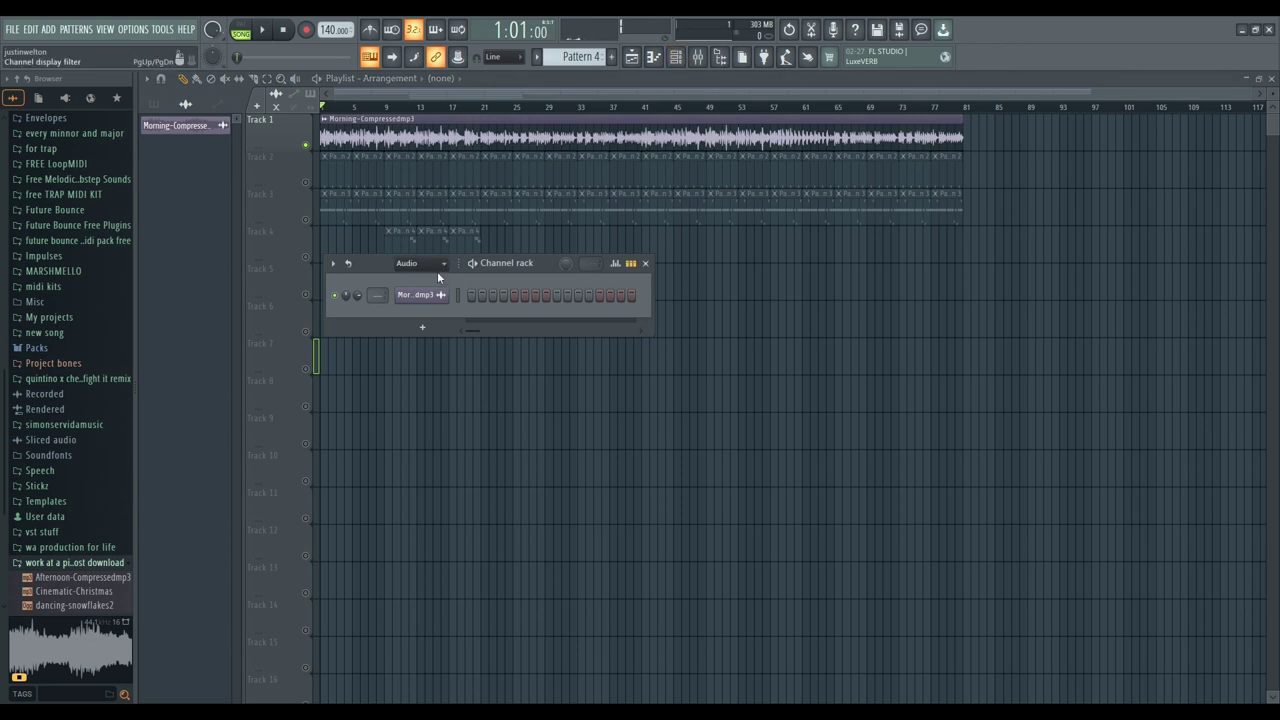
pyautogui.click(458, 296)
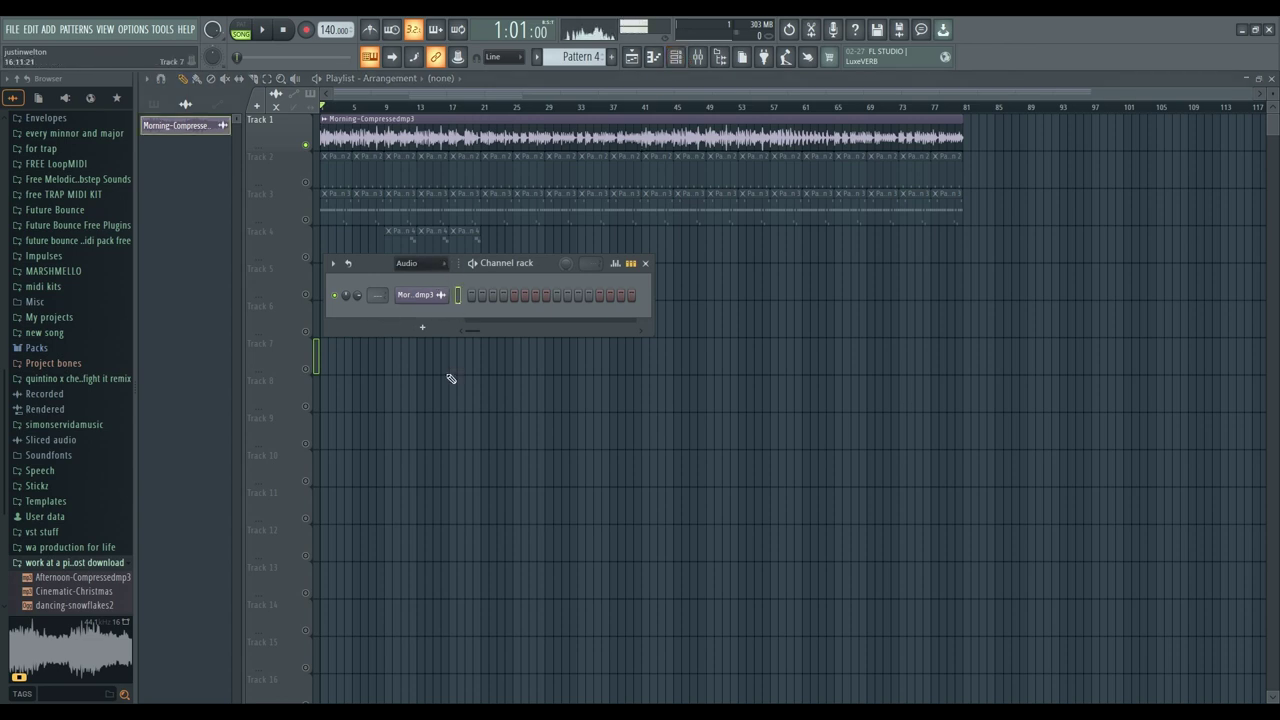
pyautogui.press('F6')
# Step: Mark bars 1 to 8 in the playlist timeline and slice the Track 1 audio clip at bar 9
pyautogui.scroll(3, 442, 94)
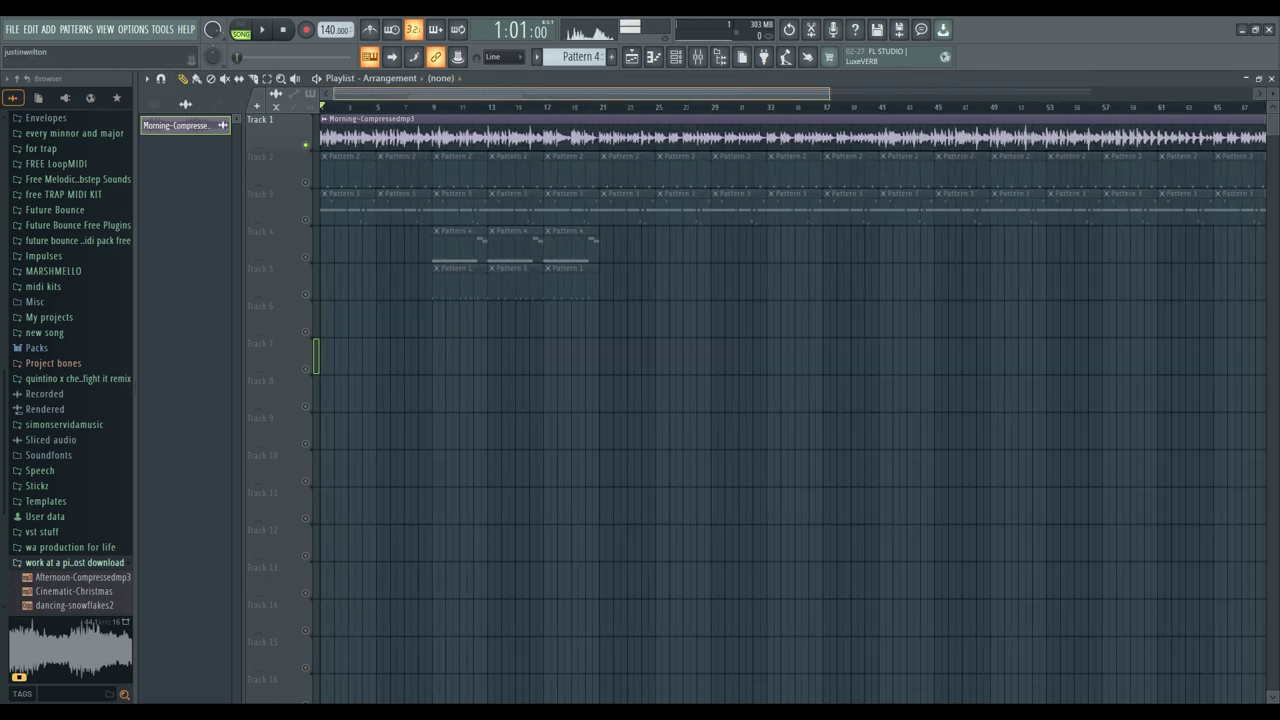
pyautogui.moveTo(472, 113); pyautogui.dragTo(46, 114)
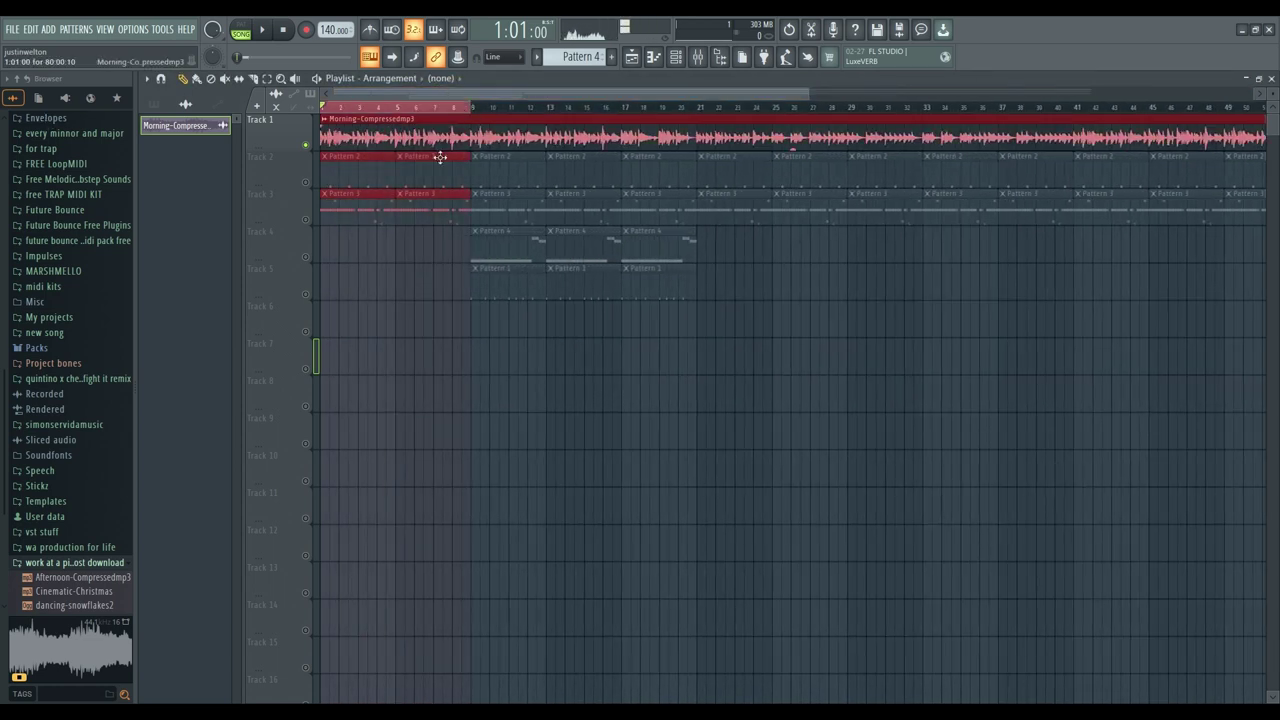
pyautogui.rightClick(446, 320)
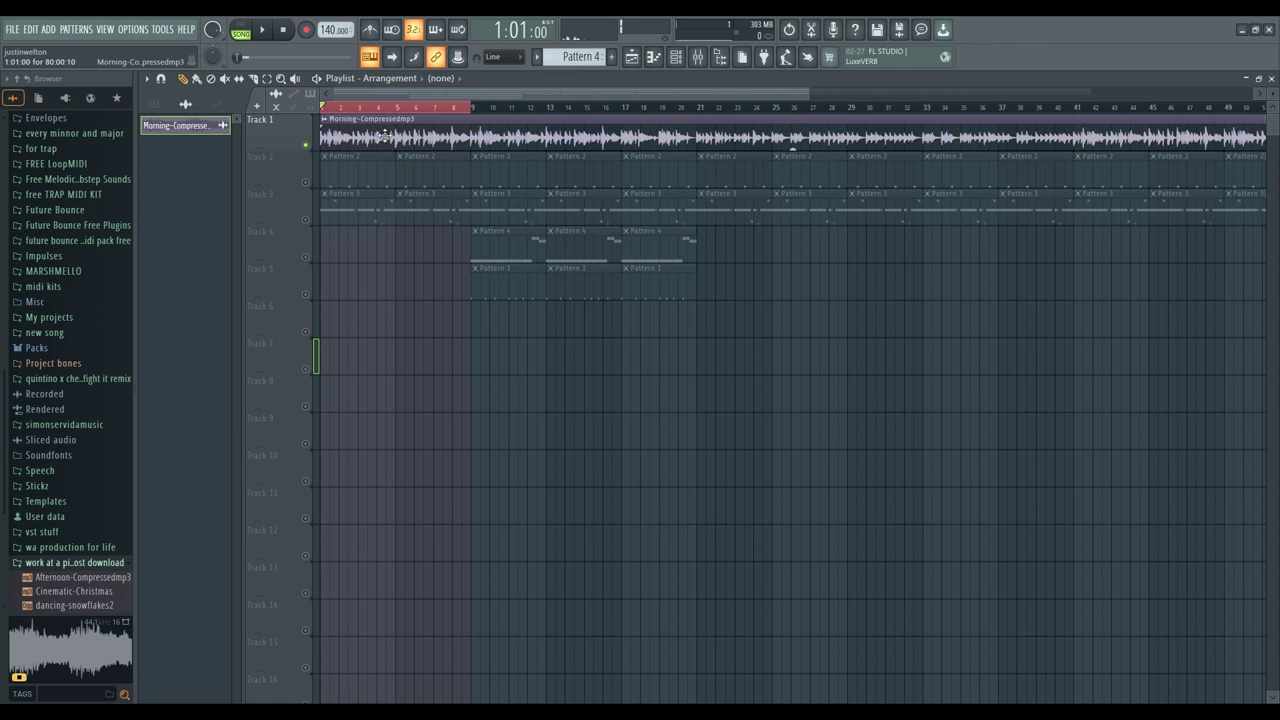
pyautogui.click(254, 78)
pyautogui.click(472, 140)
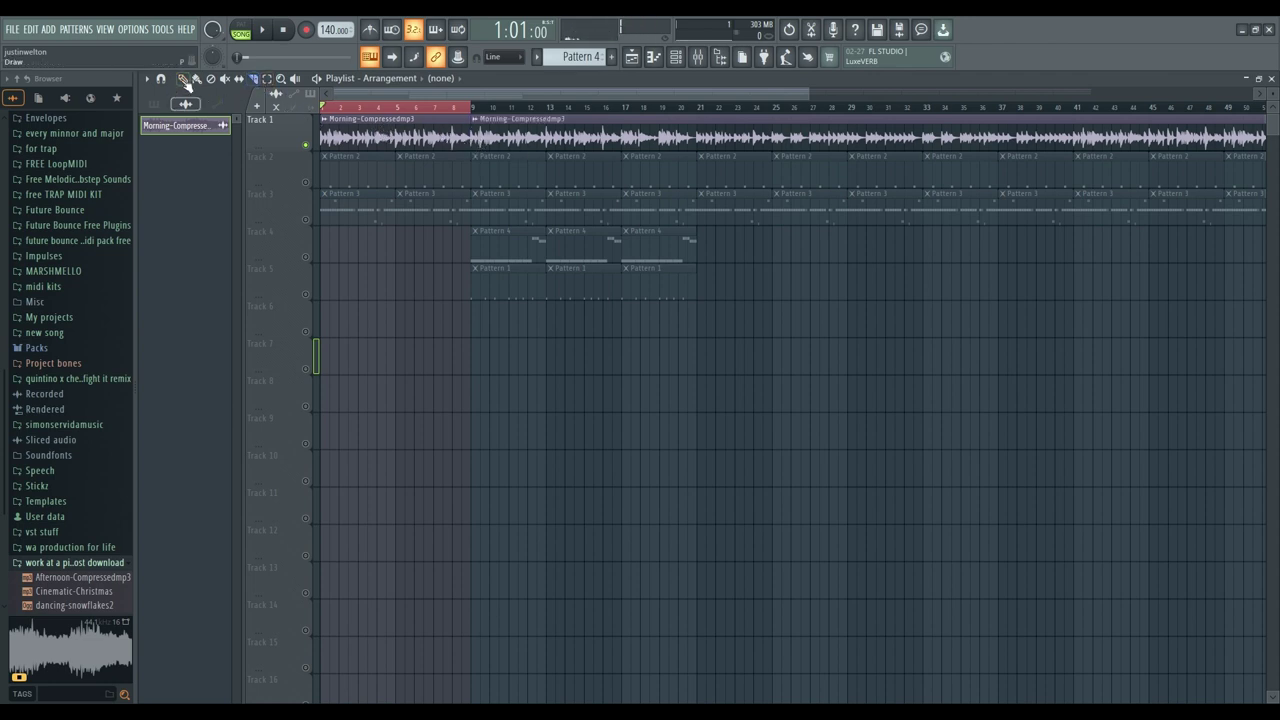
# Step: Make the first audio slice unique and assign it to a free mixer track
pyautogui.click(375, 208)
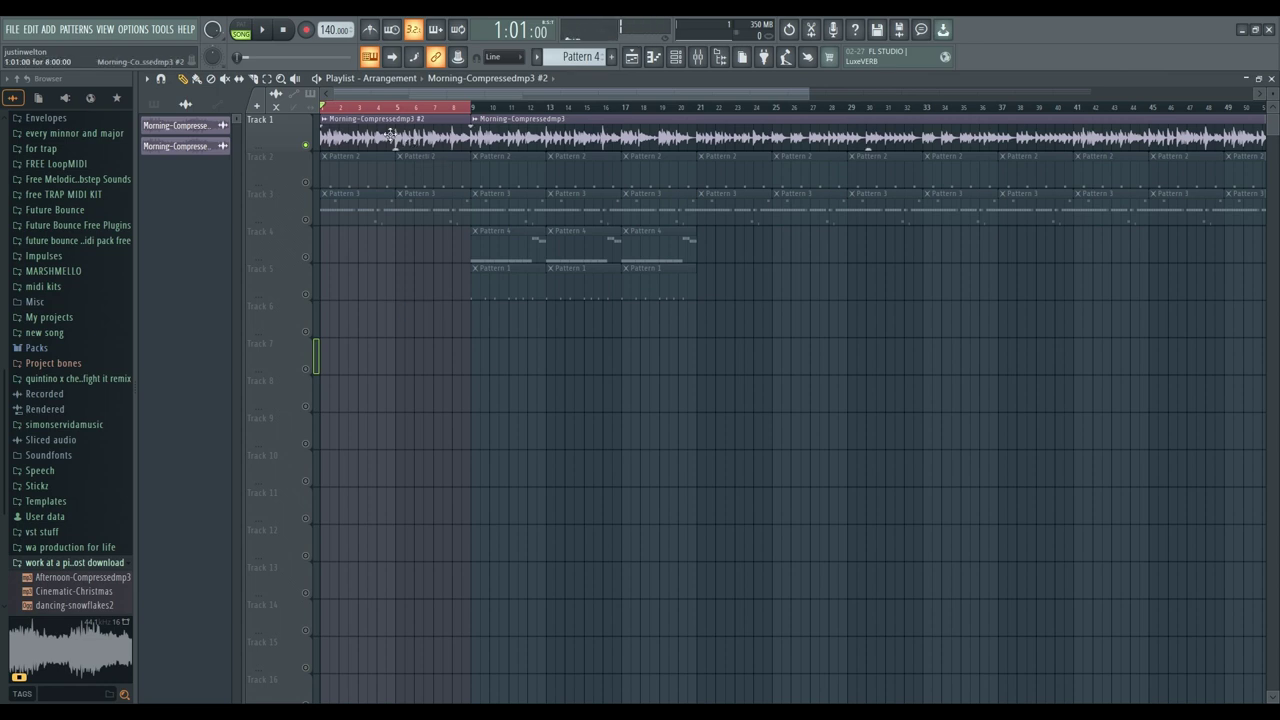
pyautogui.doubleClick(424, 140)
pyautogui.hotkey('ctrl', 'l')
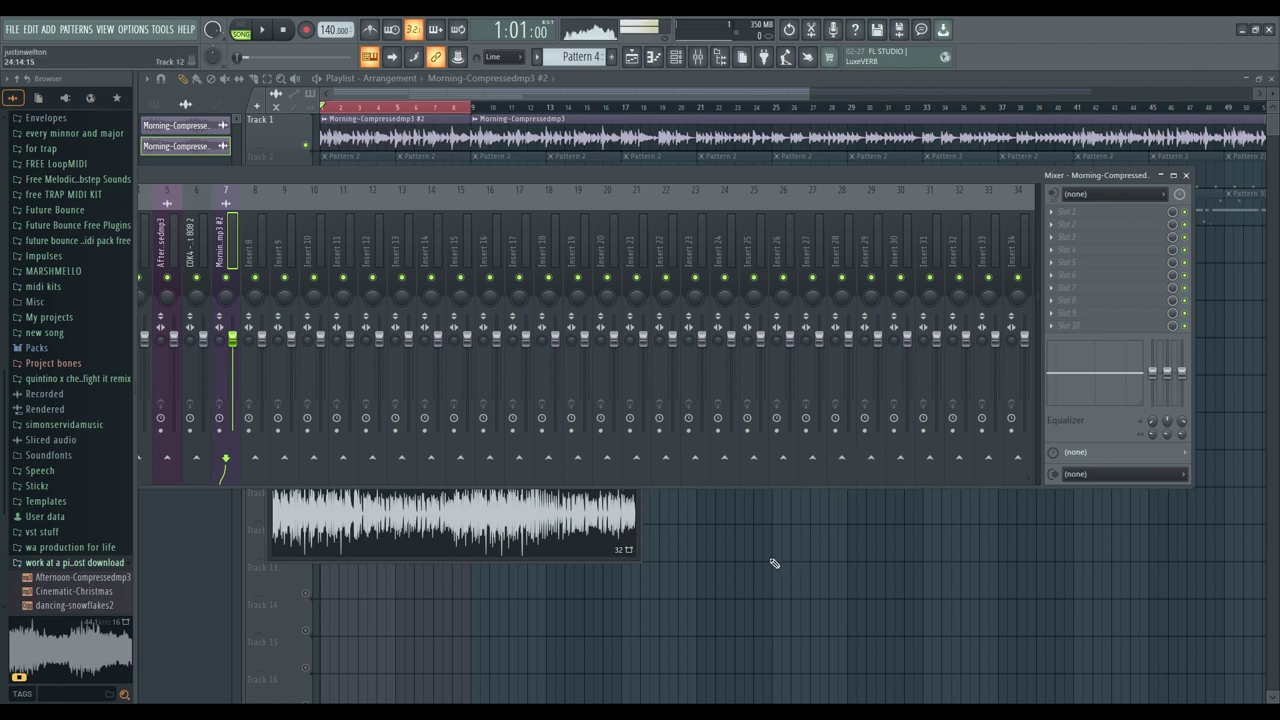
pyautogui.press('F12')
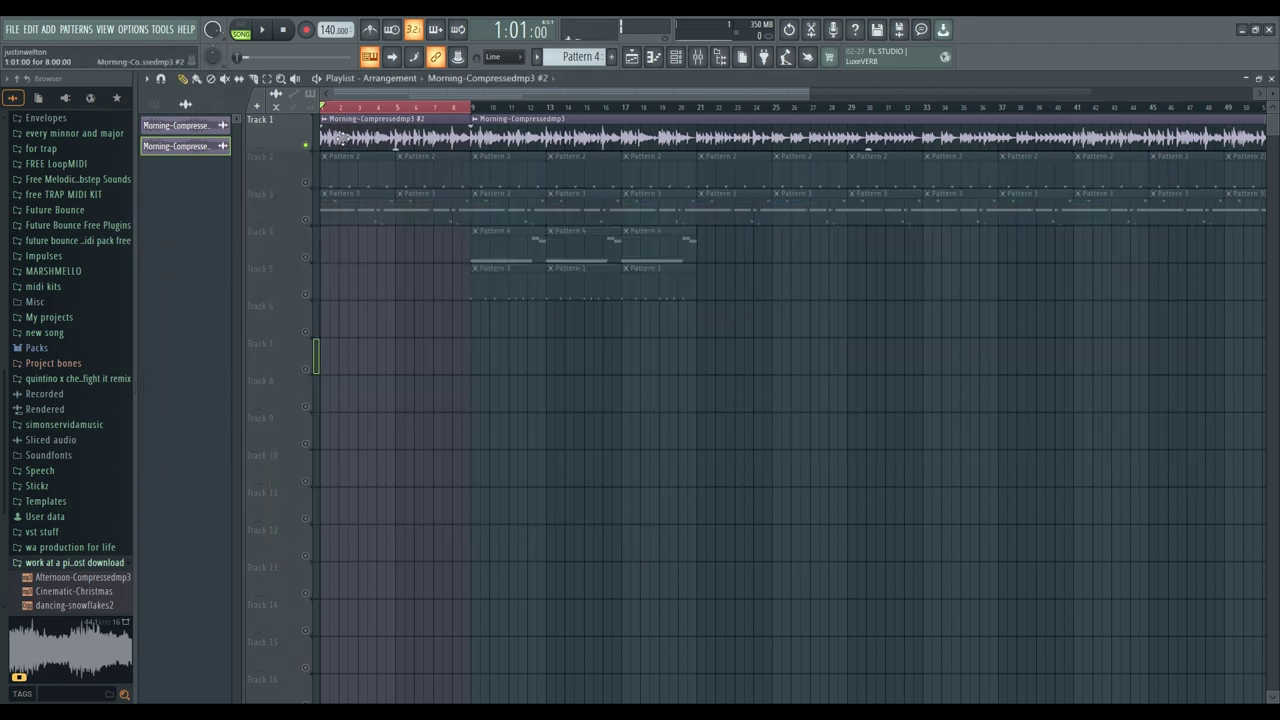
# Step: Assign the second audio slice, starting at bar 9, to its own free mixer track
pyautogui.doubleClick(342, 138)
pyautogui.rightClick(757, 420)
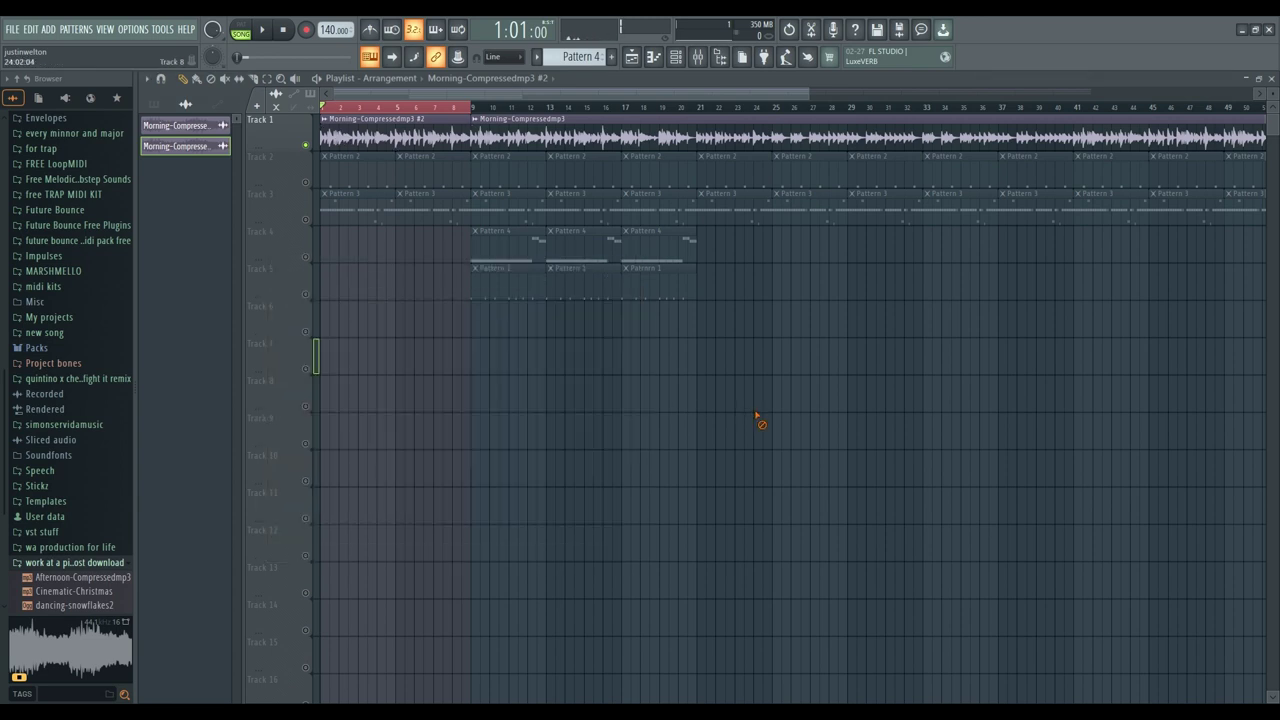
pyautogui.doubleClick(600, 137)
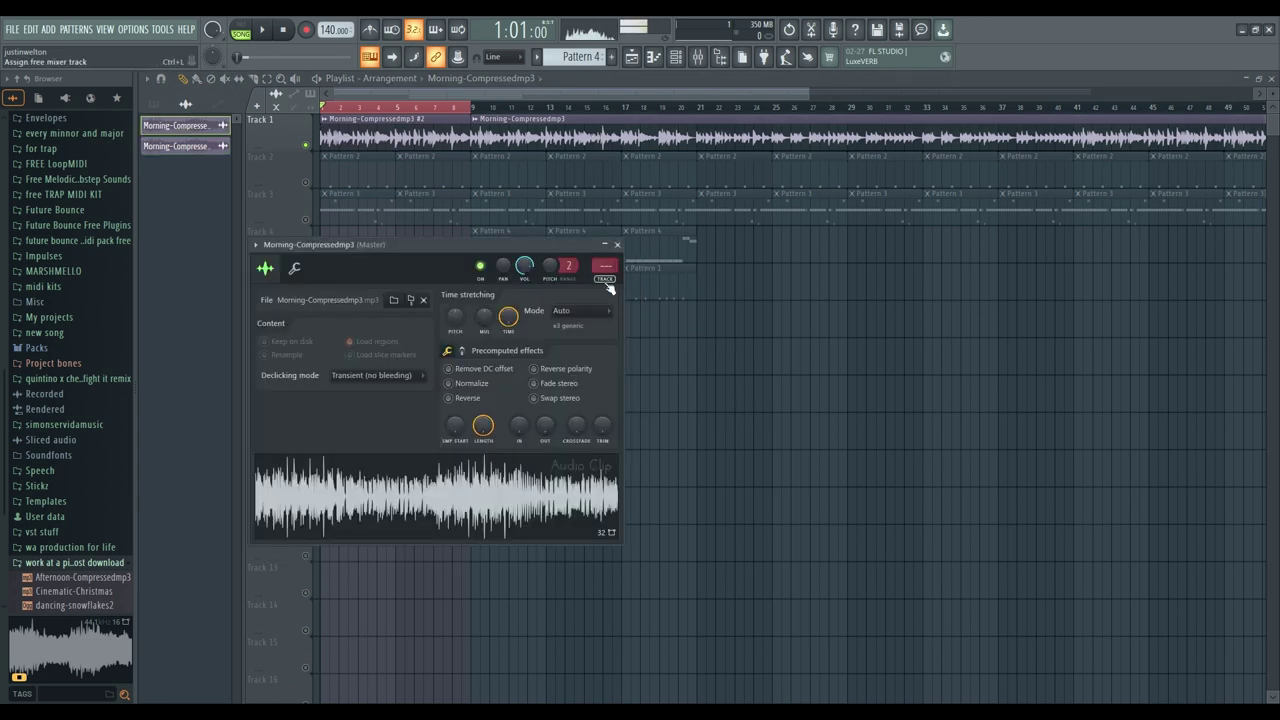
pyautogui.click(606, 279)
# Step: Add Gross Beat to the first slice's mixer track and choose the Basic 8 time slot
pyautogui.click(225, 242)
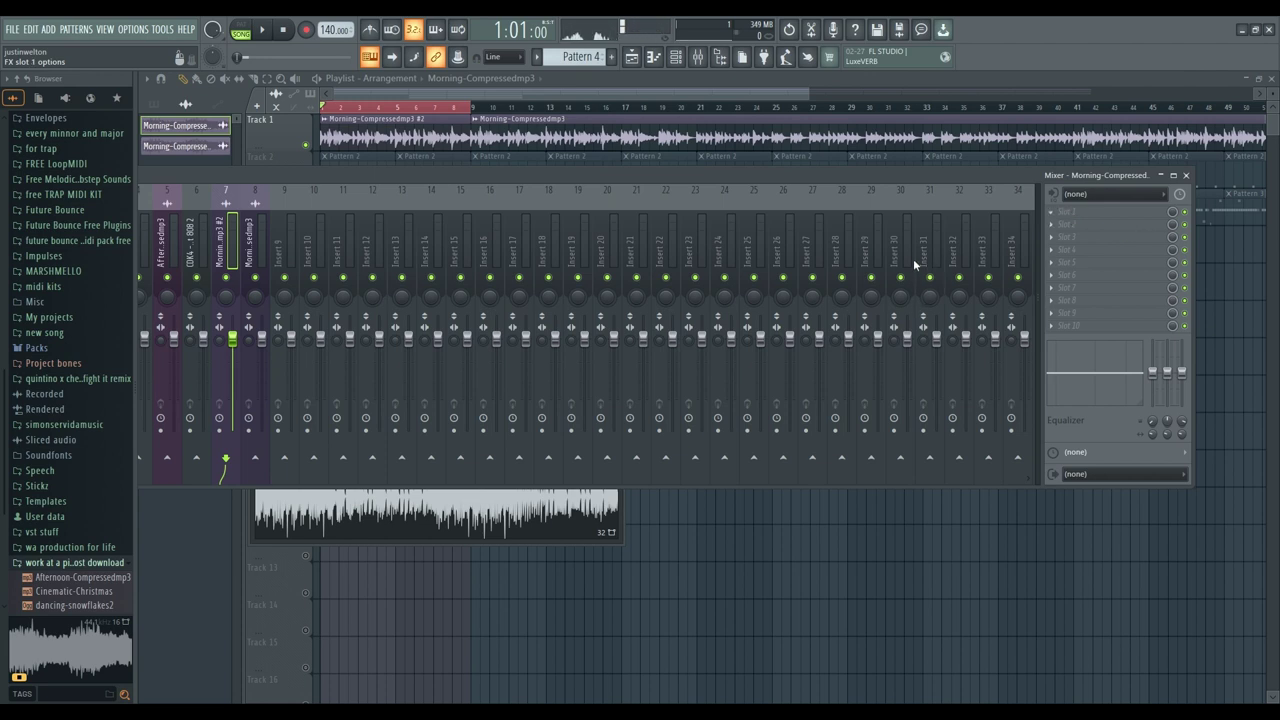
pyautogui.click(976, 204)
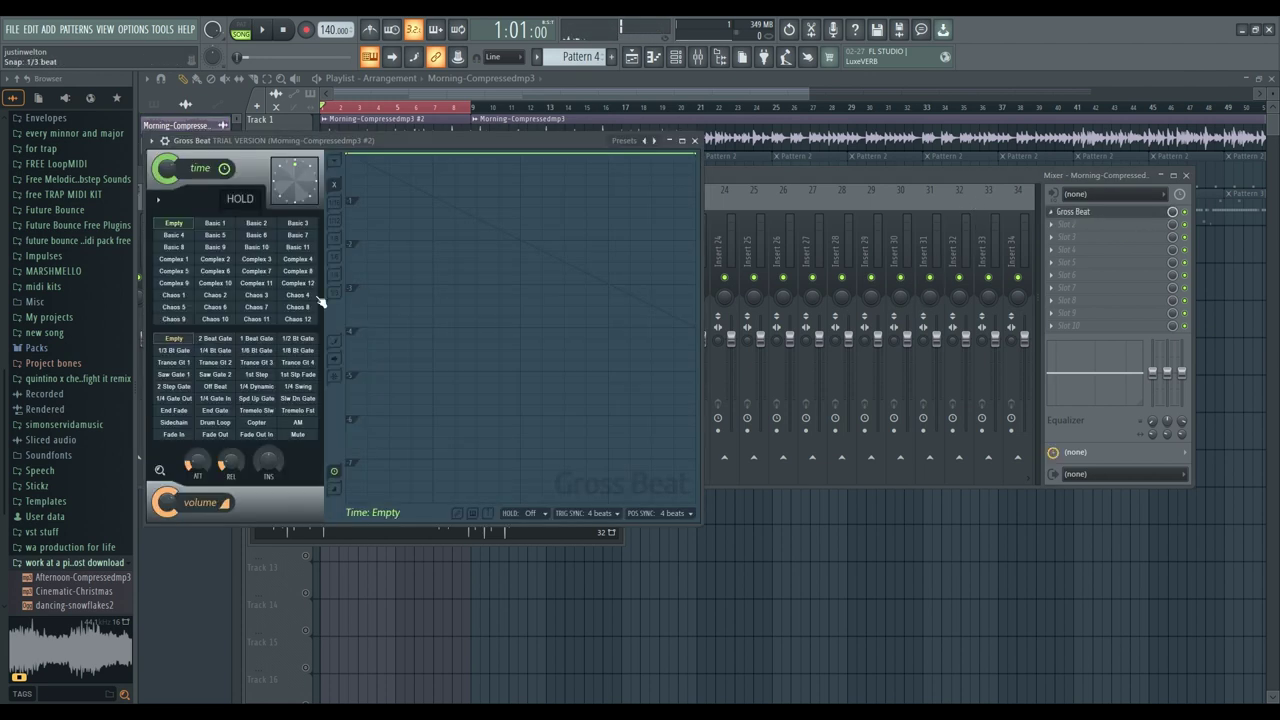
pyautogui.click(173, 247)
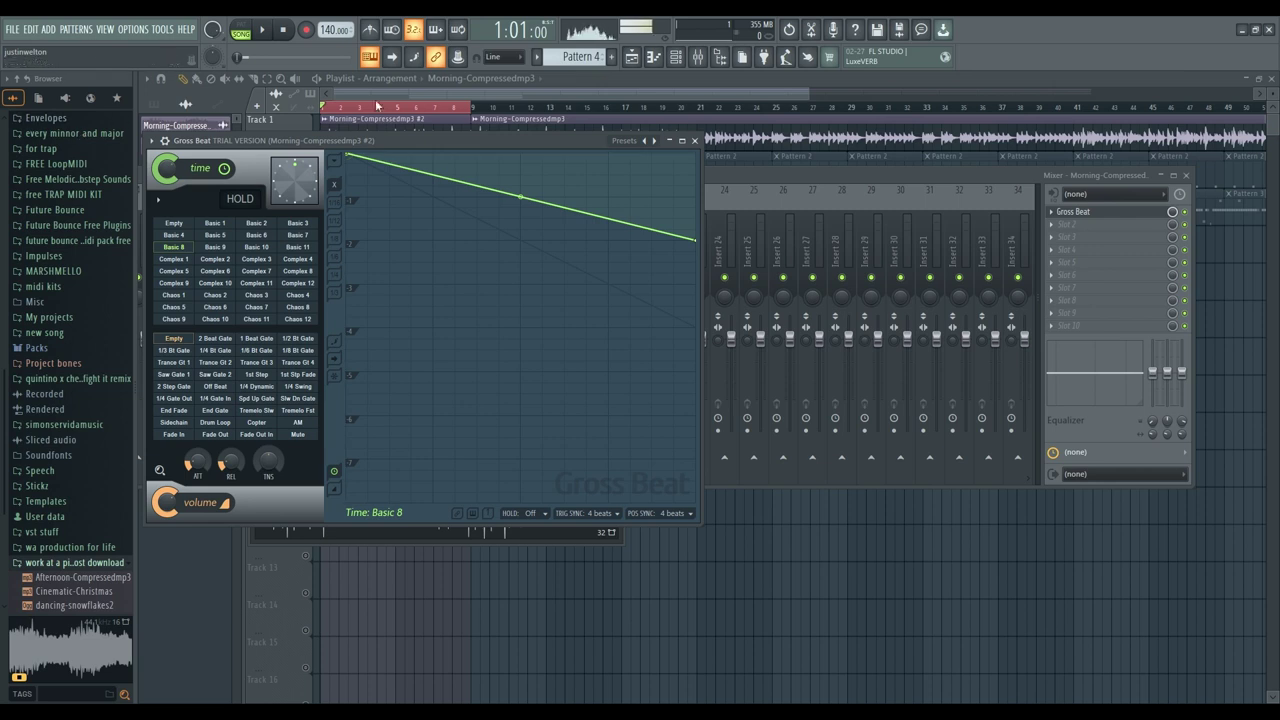
# Step: Play the marked section and unmute Track 2 and Track 3 in the playlist
pyautogui.press('space')
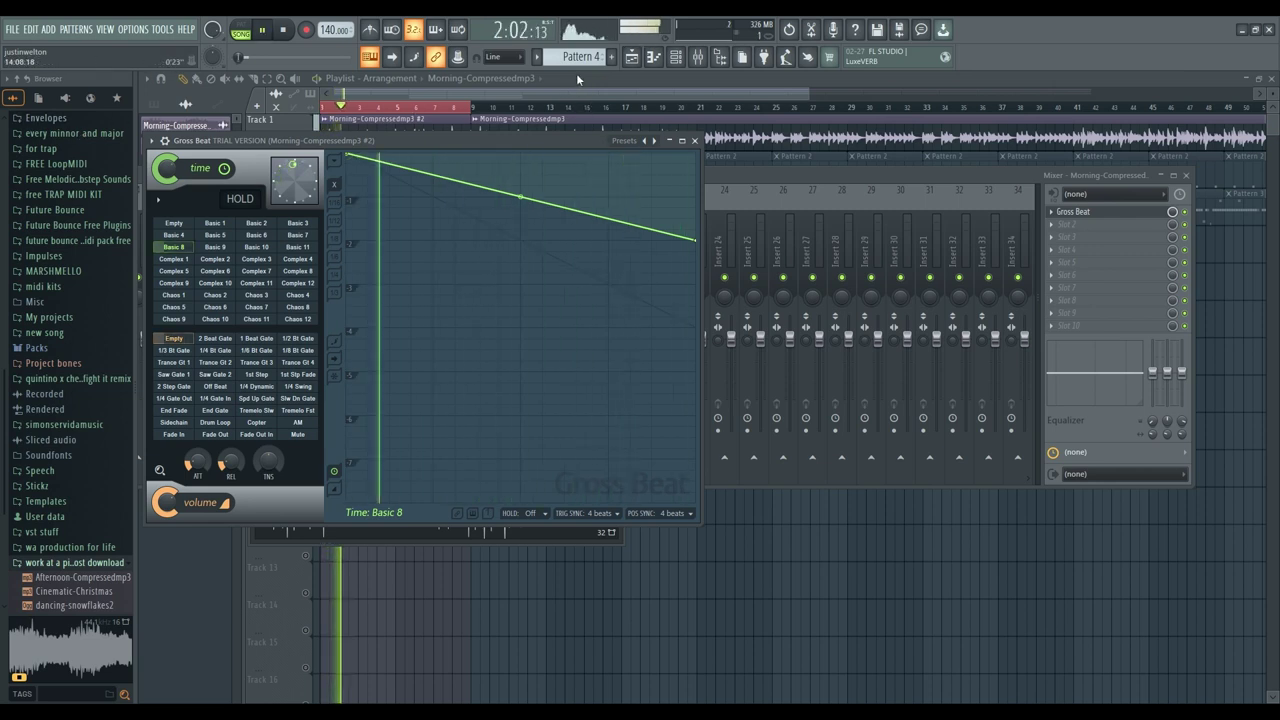
pyautogui.press('F12')
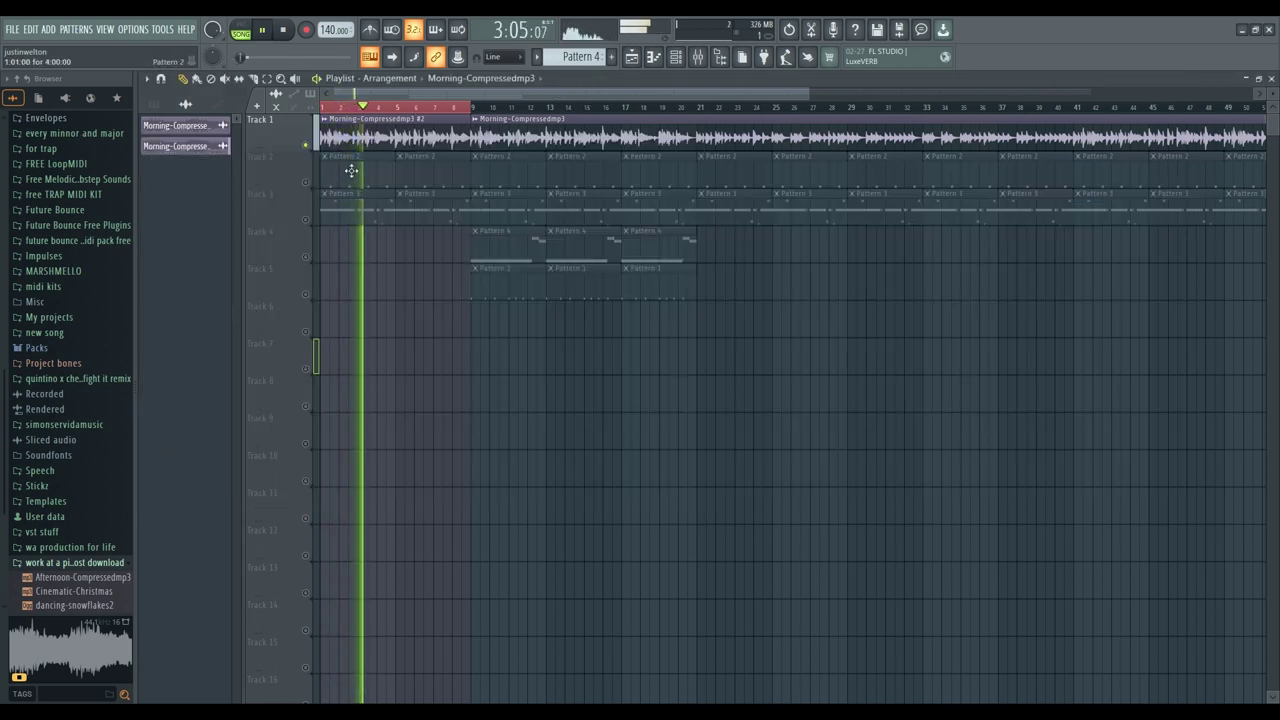
pyautogui.click(306, 183)
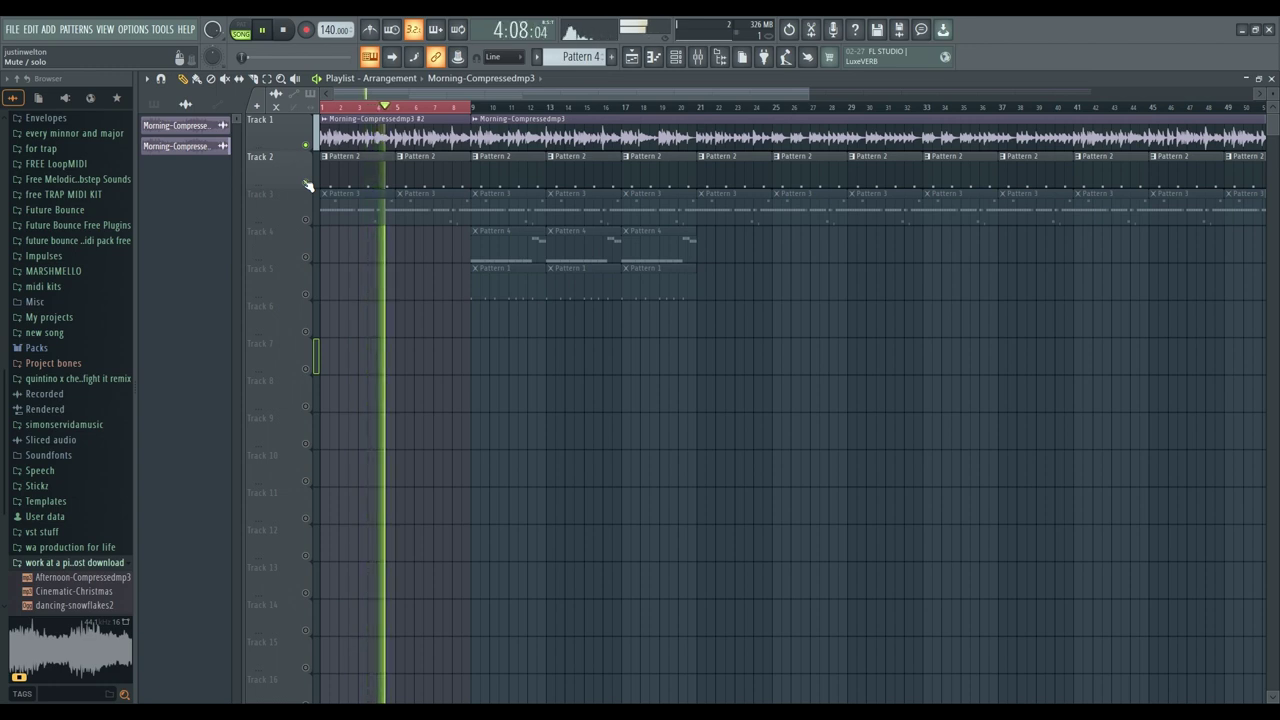
pyautogui.click(306, 219)
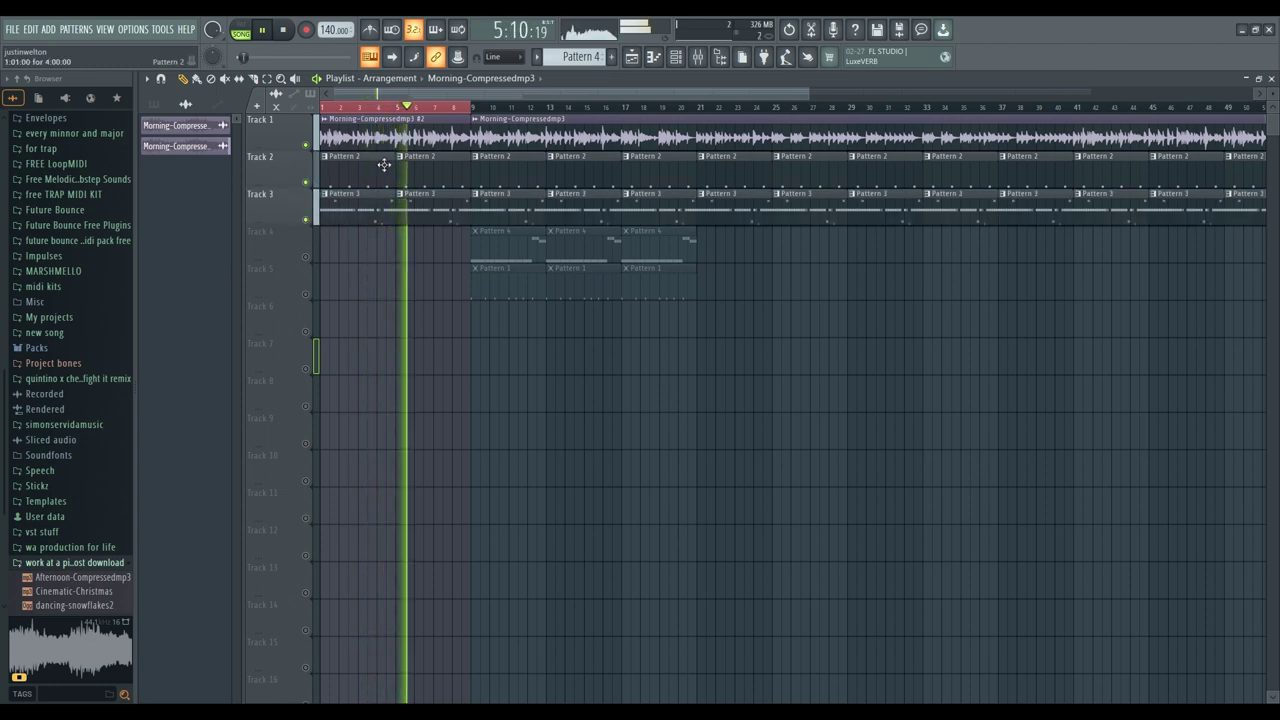
pyautogui.press('space')
# Step: Reopen Gross Beat on the first slice's mixer track and audition the Basic 9 time slot
pyautogui.click(698, 57)
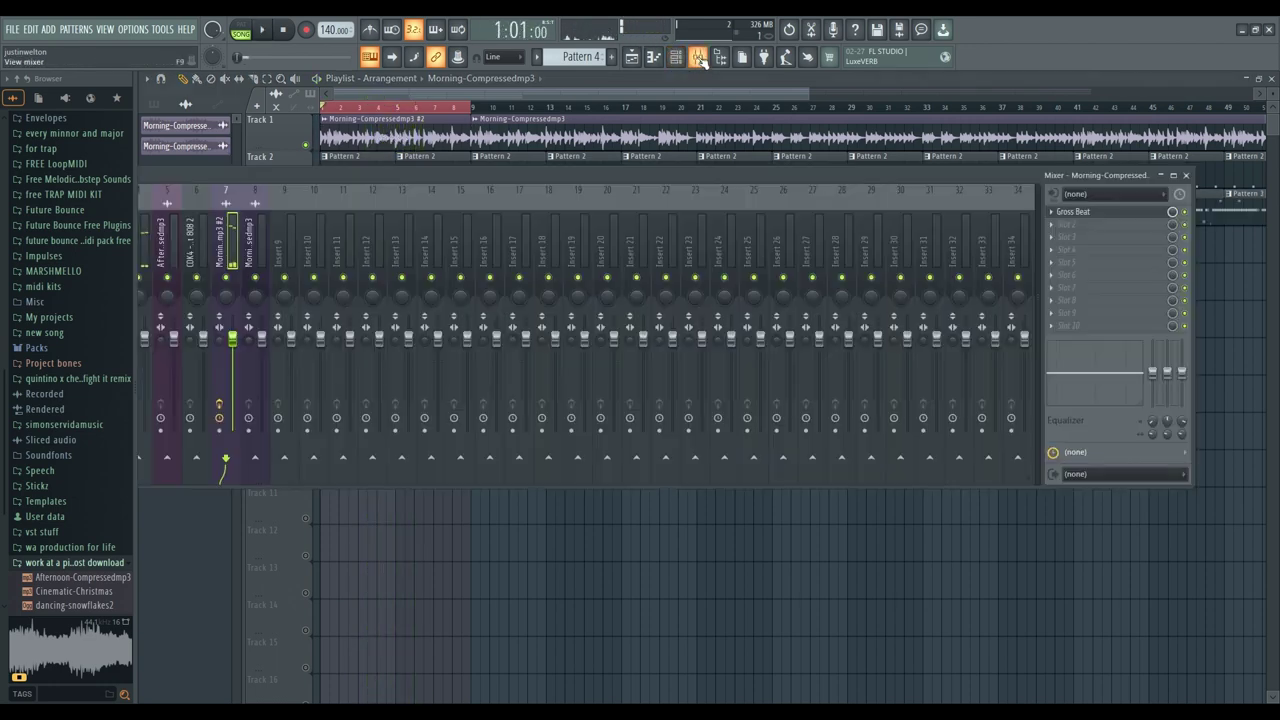
pyautogui.click(1085, 212)
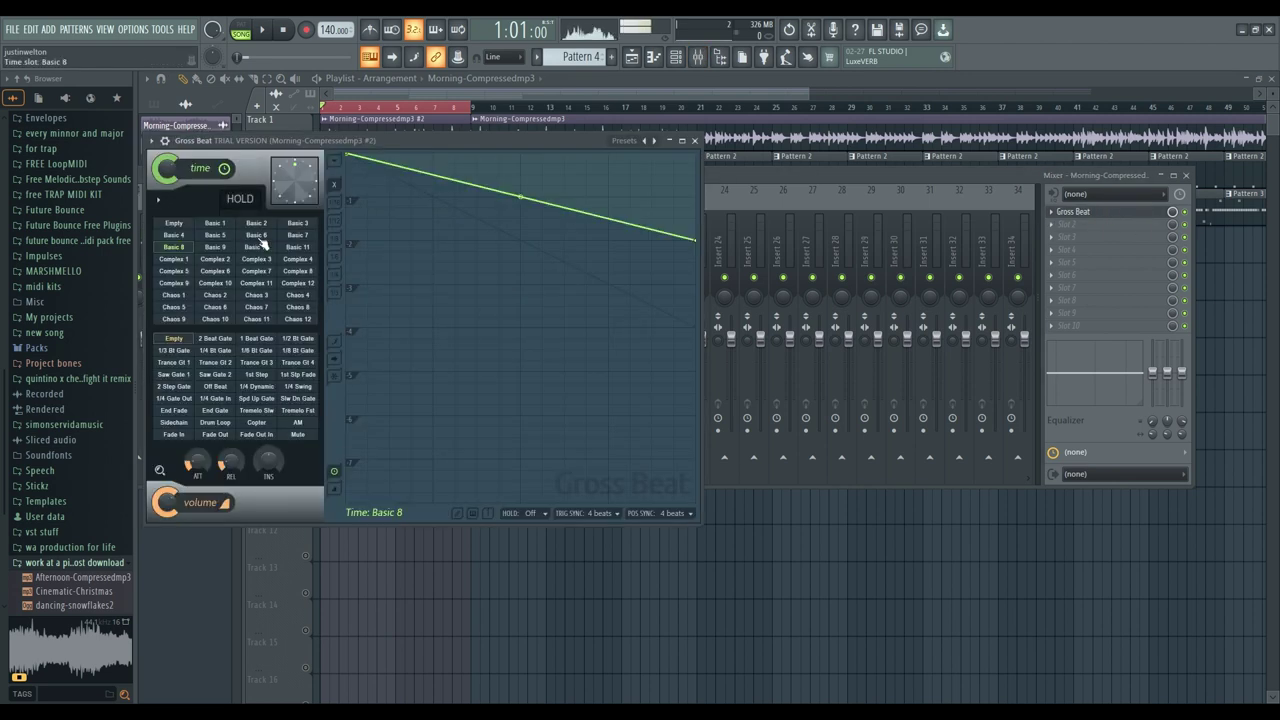
pyautogui.click(222, 248)
pyautogui.press('space')
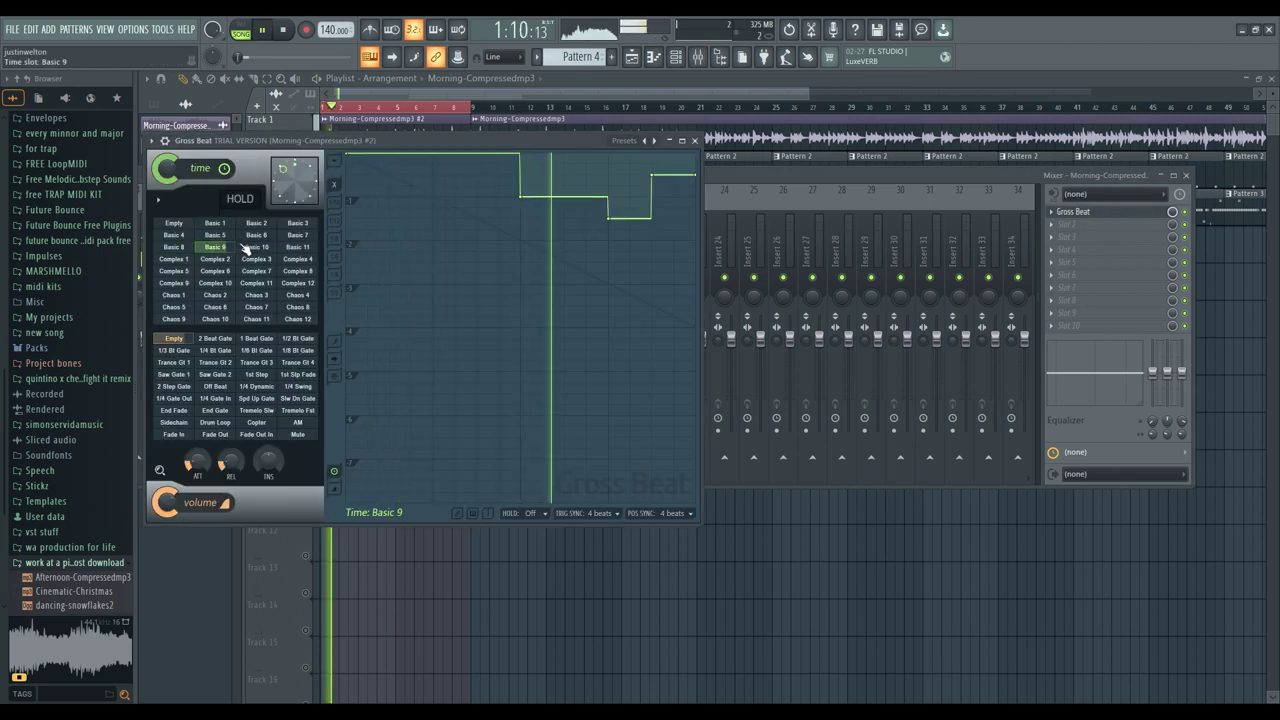
# Step: Audition the Basic 2 and Basic 3 time slots in Gross Beat
pyautogui.click(257, 224)
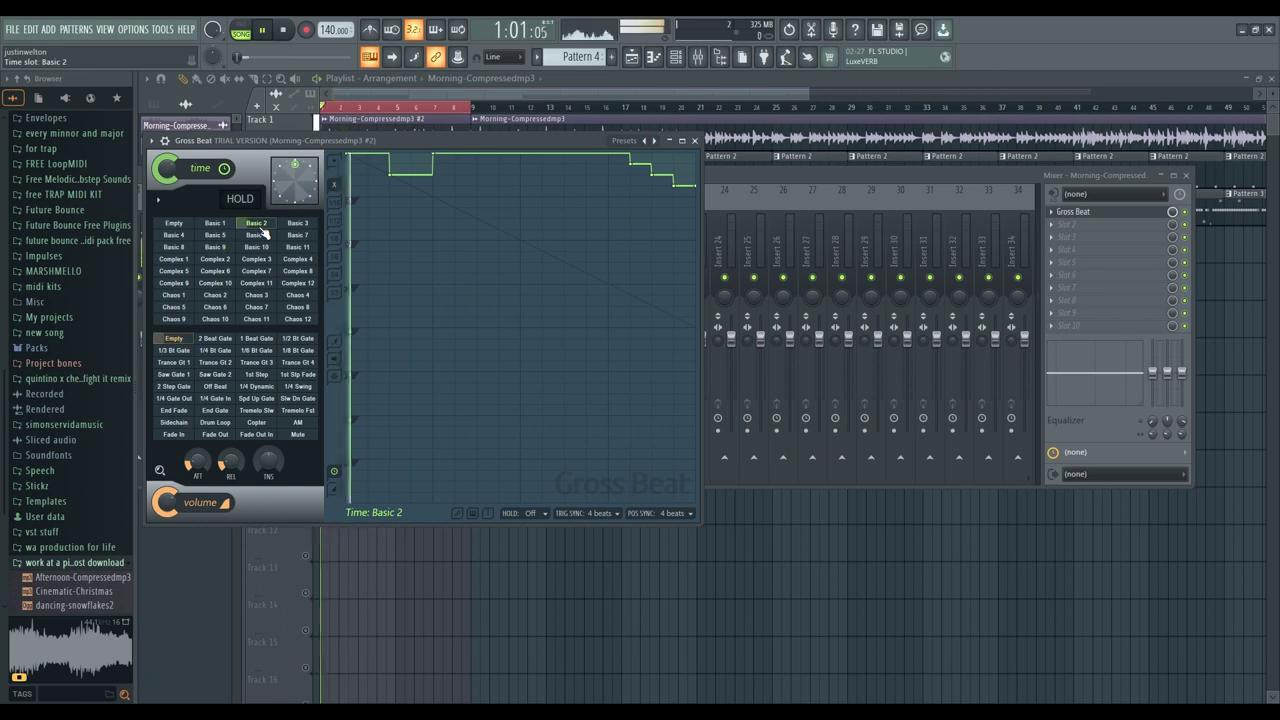
pyautogui.click(300, 224)
pyautogui.press('space')
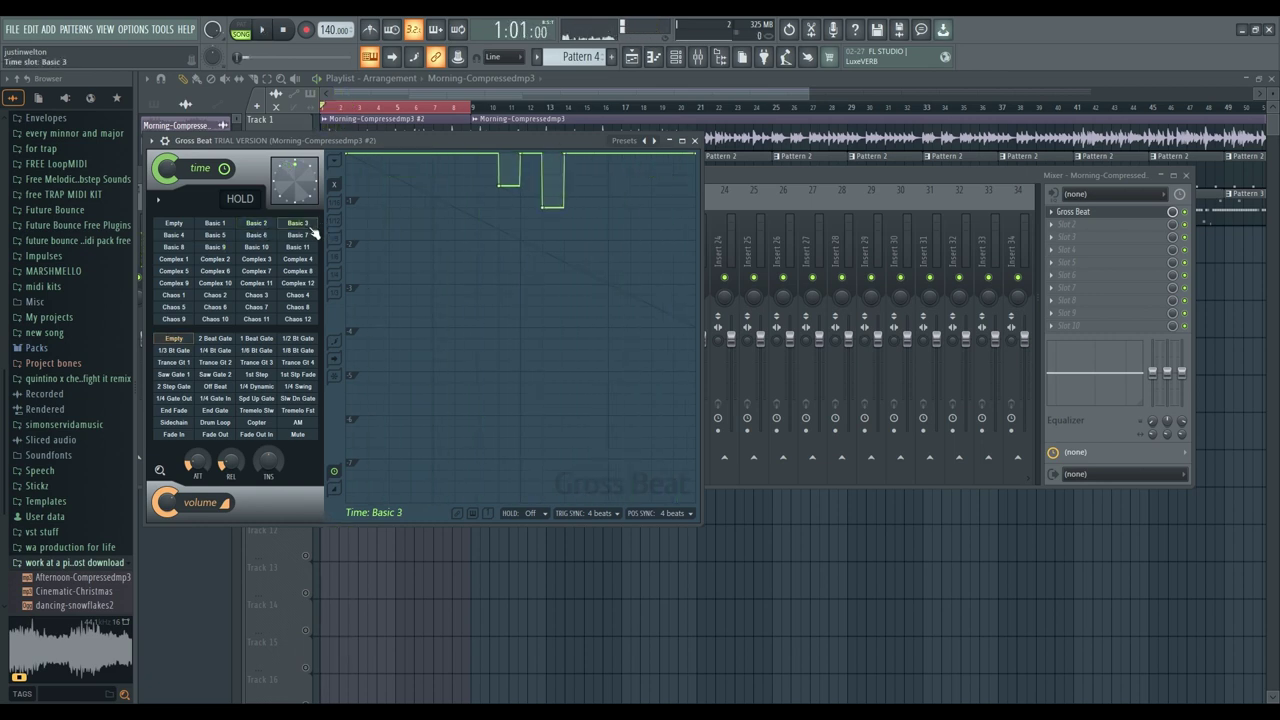
pyautogui.press('space')
pyautogui.press('space')
pyautogui.click(256, 225)
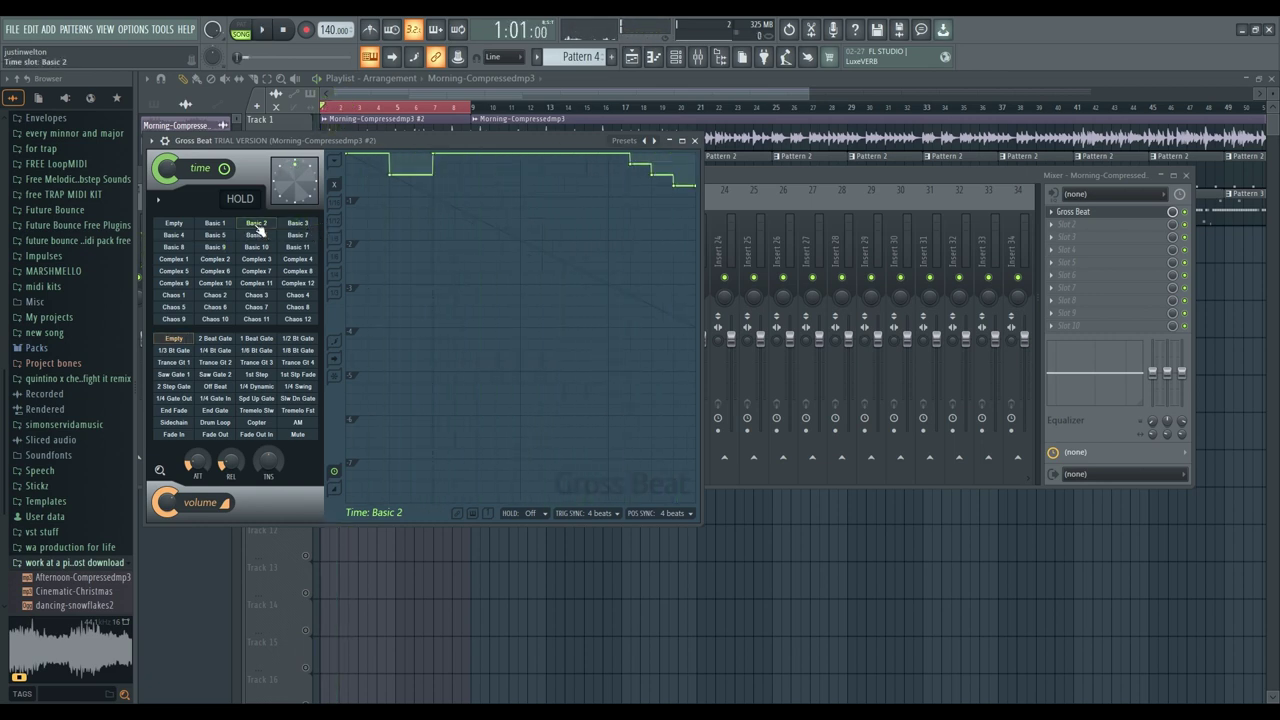
pyautogui.press('space')
pyautogui.press('space')
# Step: Choose the Basic 10 time slot, deepen its dip and straighten the falling curve while the section plays
pyautogui.click(257, 248)
pyautogui.press('space')
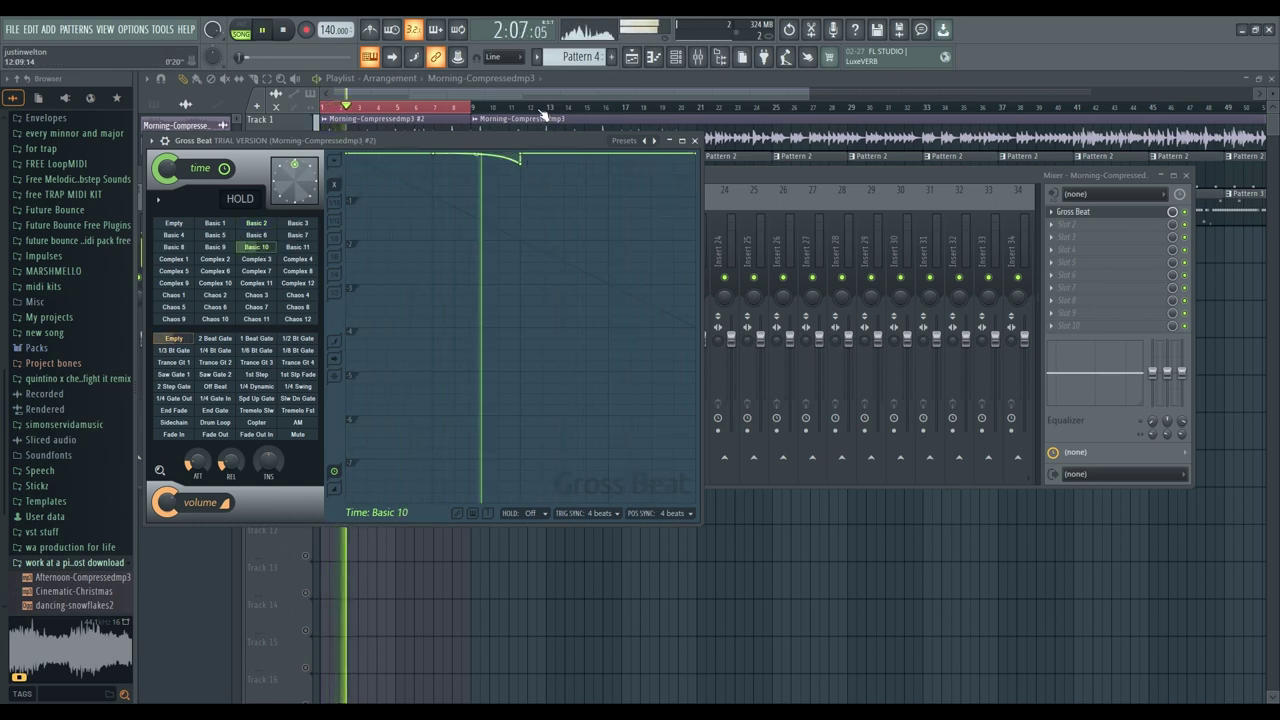
pyautogui.moveTo(520, 162); pyautogui.dragTo(522, 188)
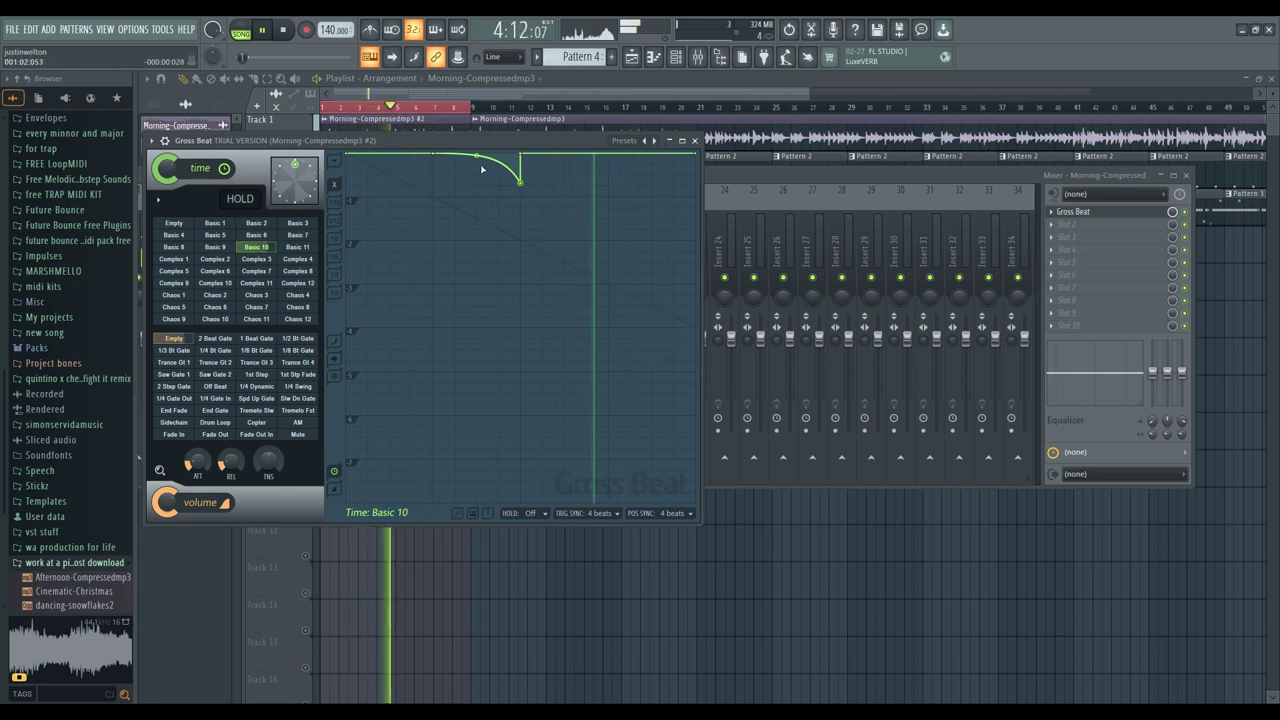
pyautogui.moveTo(477, 157); pyautogui.dragTo(479, 171)
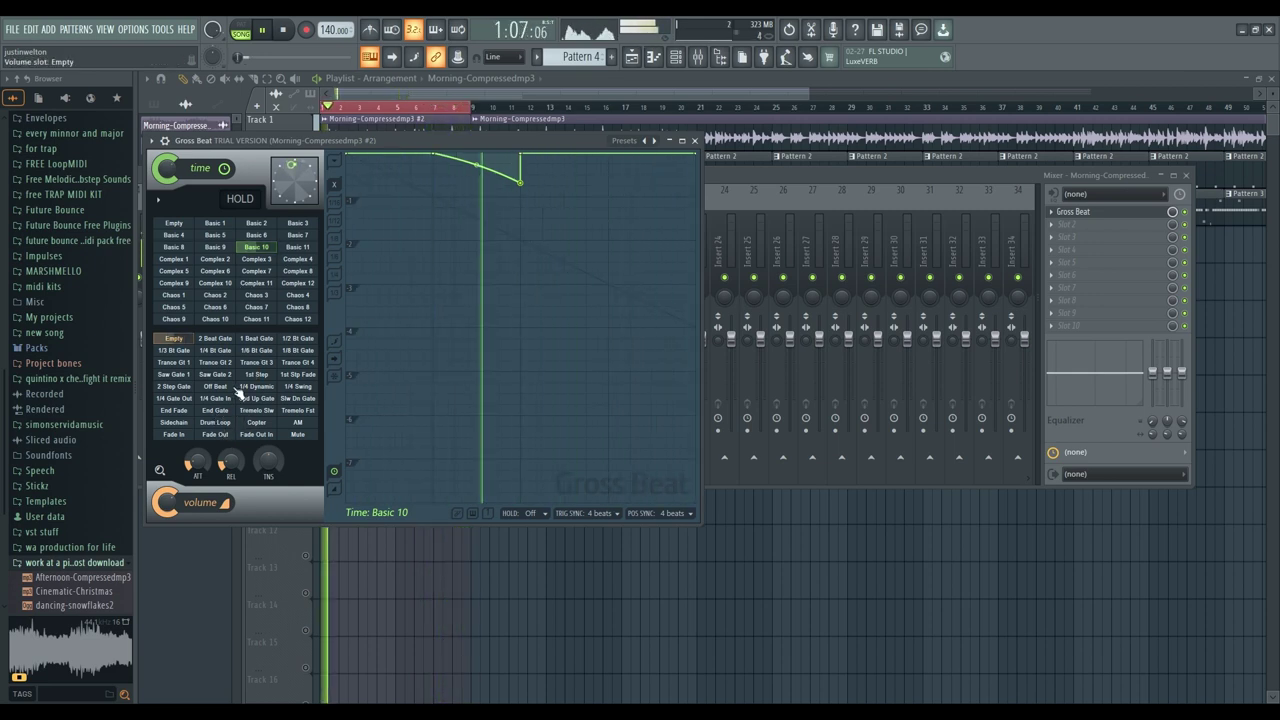
pyautogui.press('space')
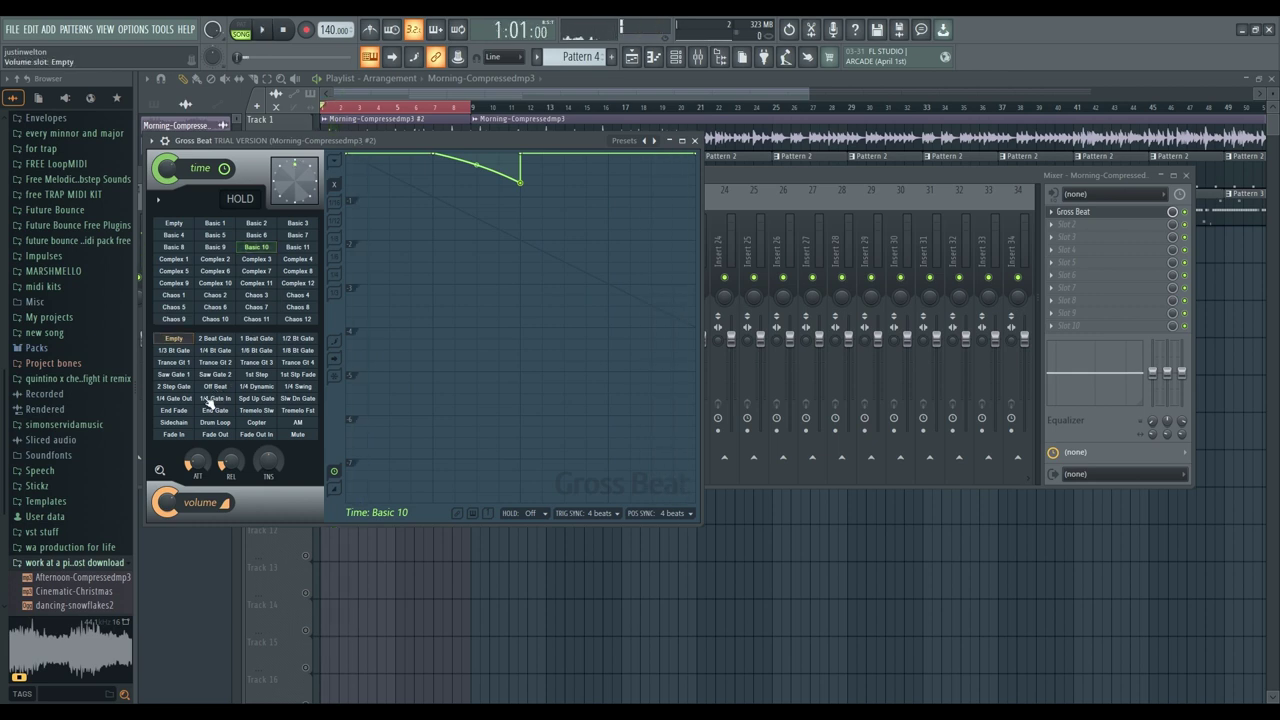
# Step: Choose the Sidechain volume slot, bend all four rising curves upward into convex shapes and play the section
pyautogui.click(180, 421)
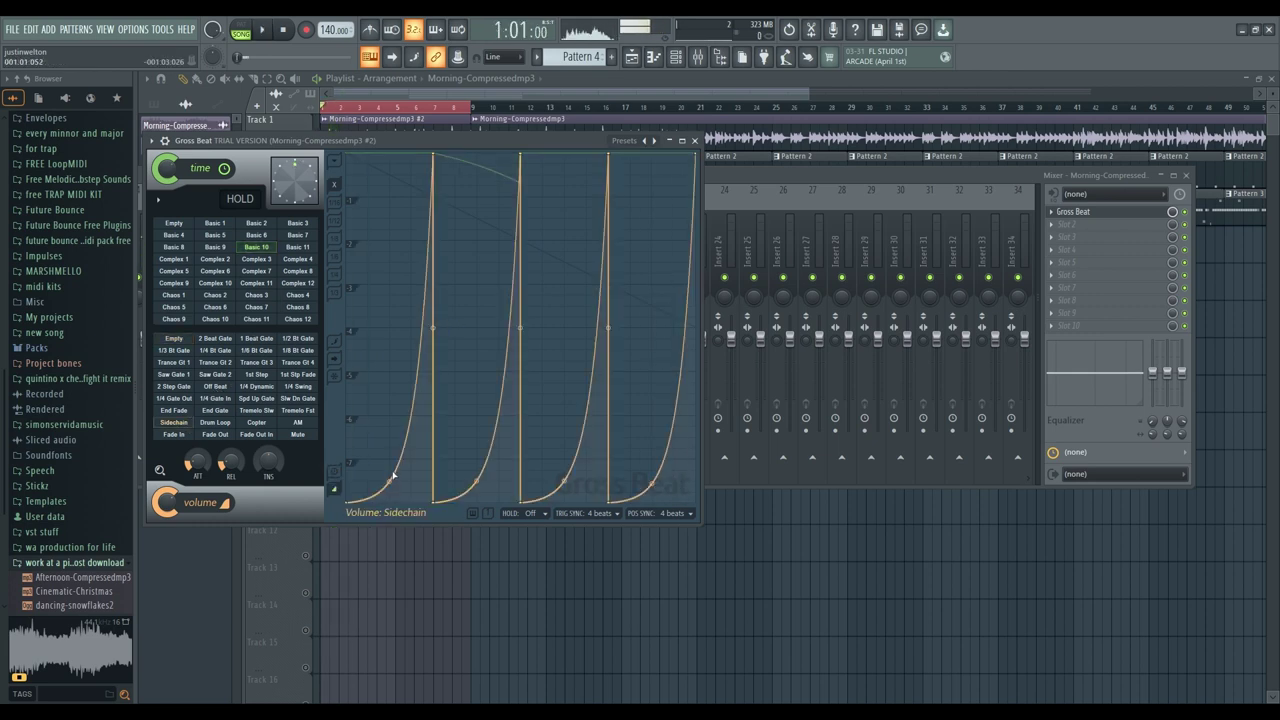
pyautogui.moveTo(393, 477); pyautogui.dragTo(389, 240)
pyautogui.press('space')
pyautogui.press('space')
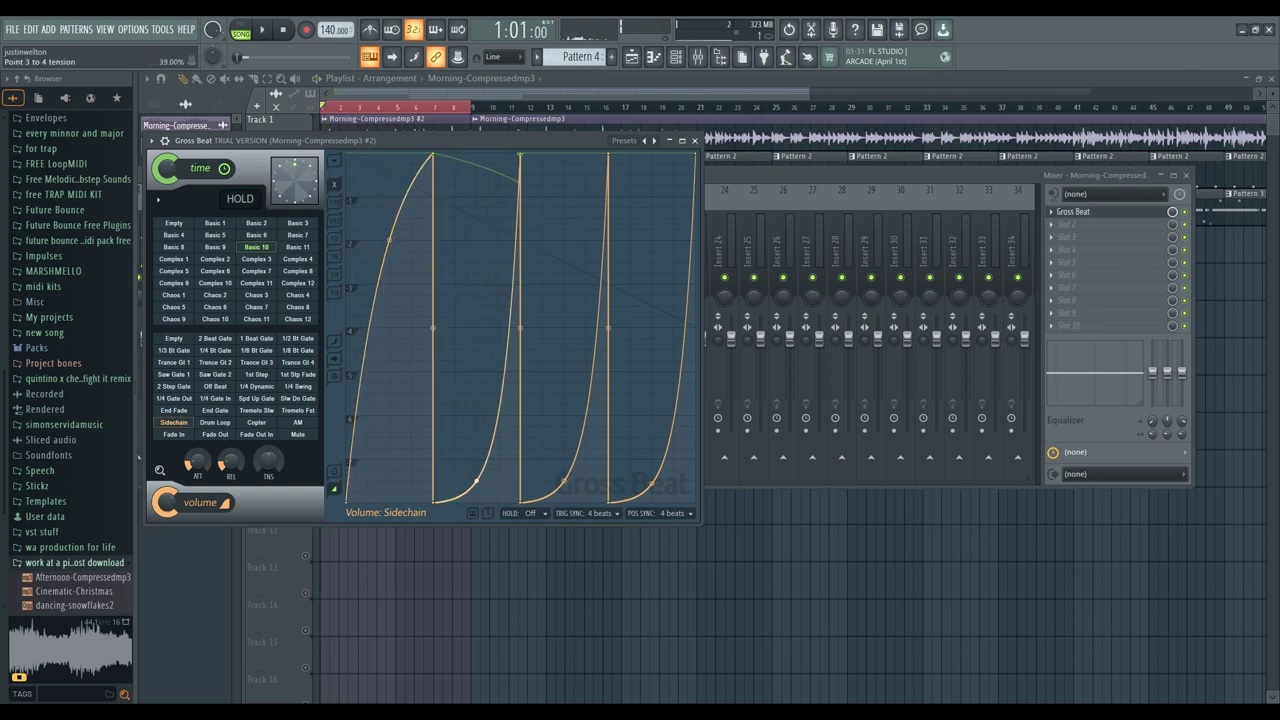
pyautogui.moveTo(477, 465); pyautogui.dragTo(496, 266)
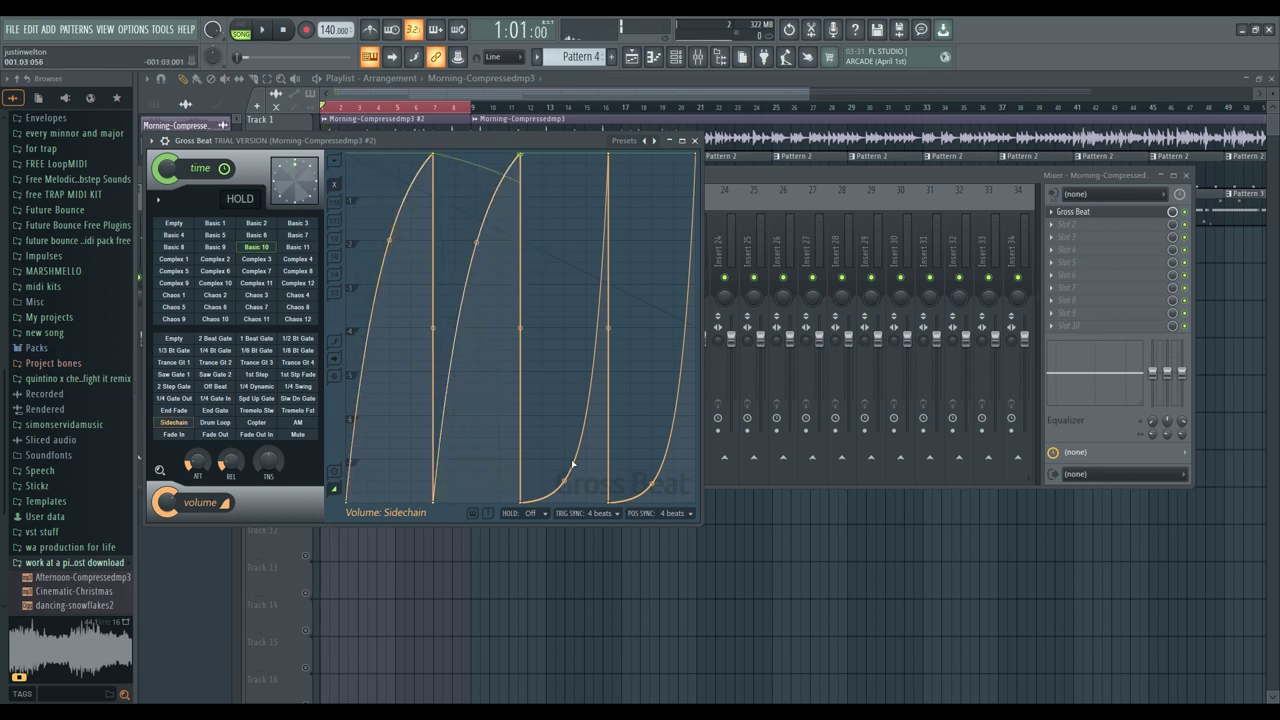
pyautogui.moveTo(573, 465); pyautogui.dragTo(564, 237)
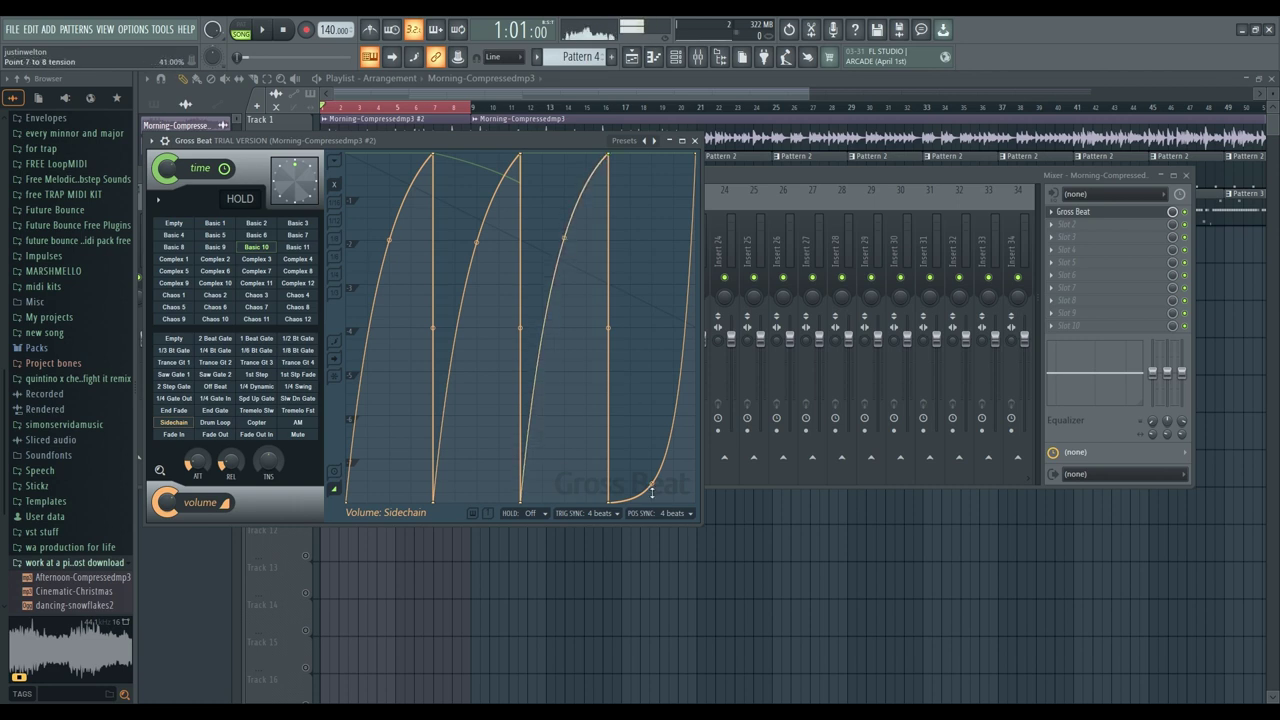
pyautogui.moveTo(652, 491); pyautogui.dragTo(651, 242)
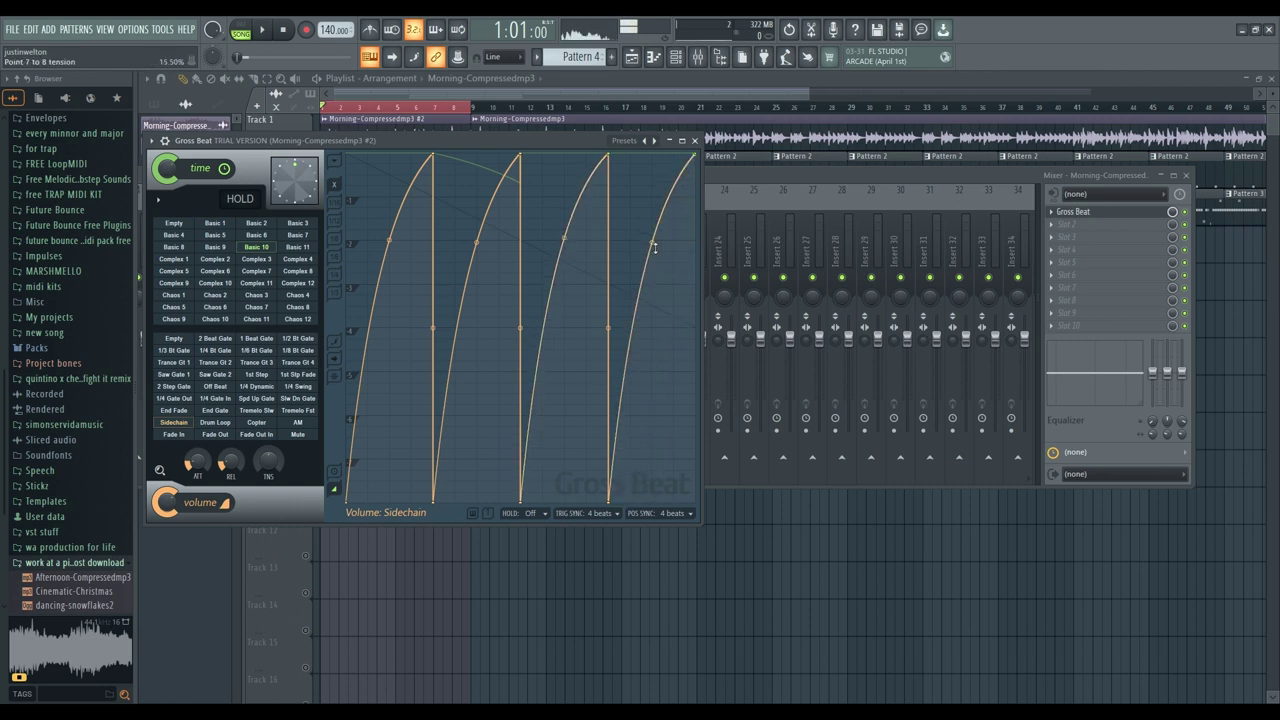
pyautogui.press('space')
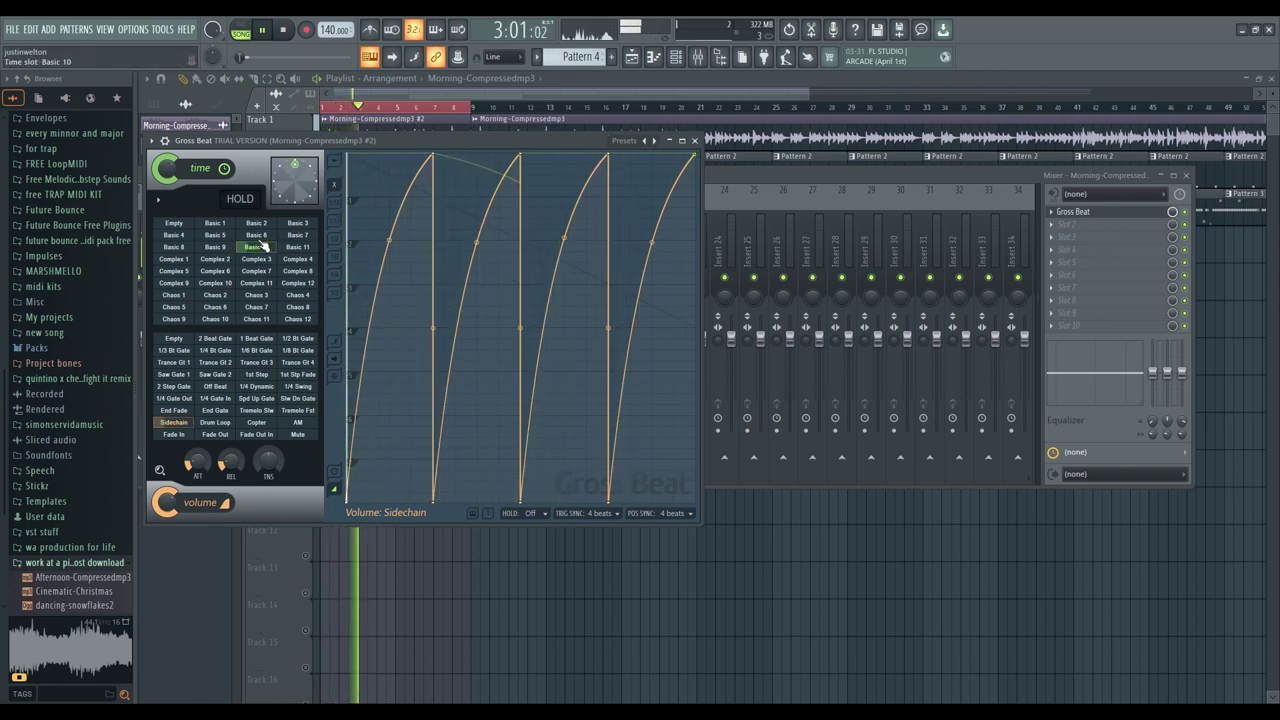
# Step: Set the Gross Beat time slot to Empty and audition the Sidechain, Copter and Spd Up Gate volume slots
pyautogui.click(175, 224)
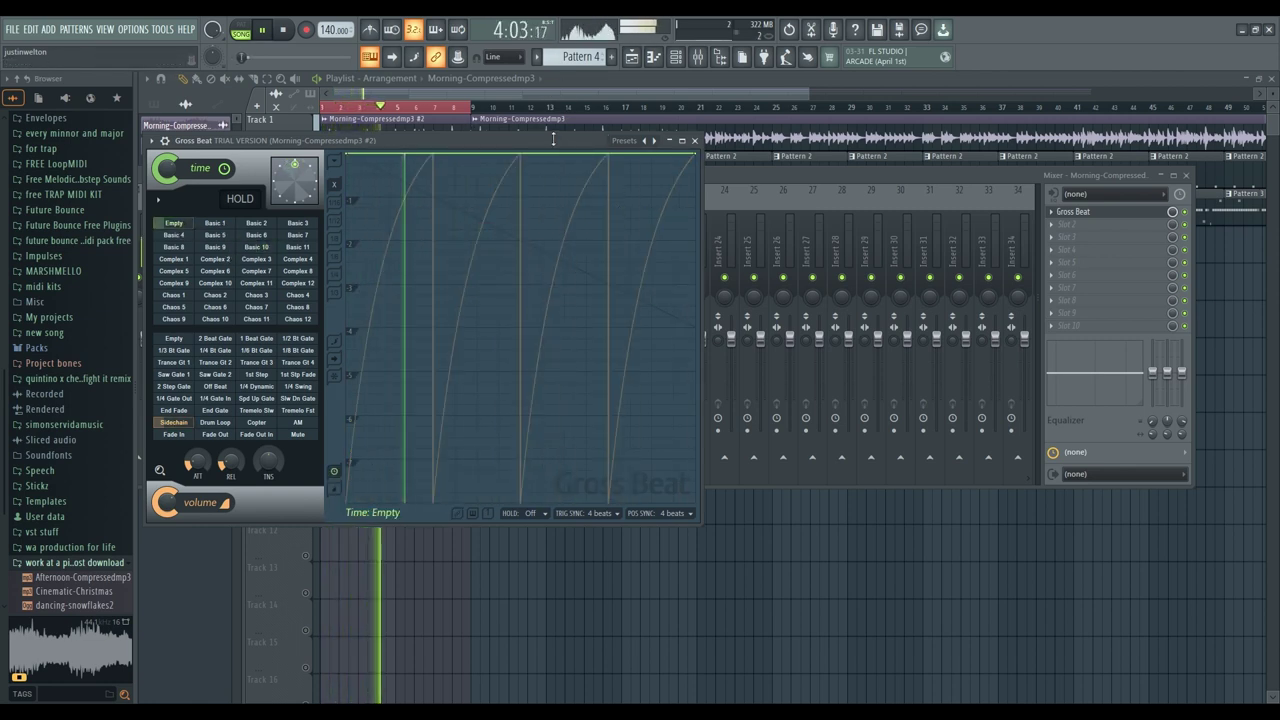
pyautogui.click(177, 424)
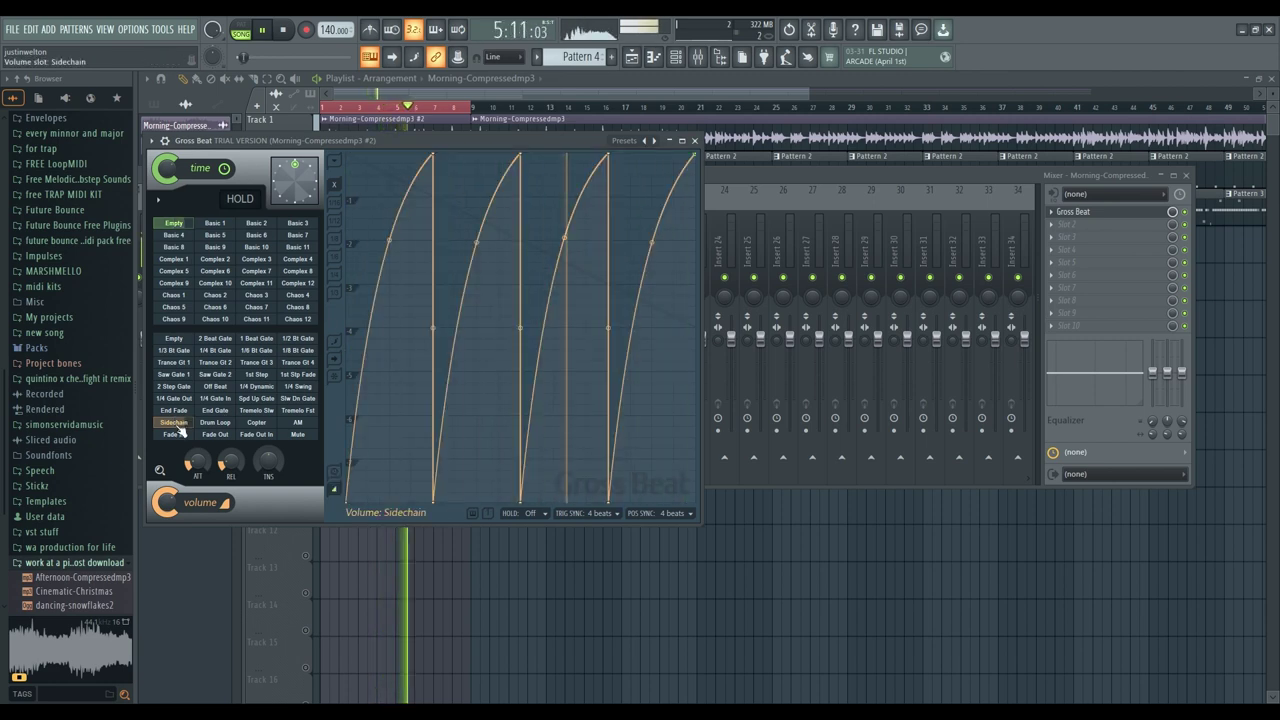
pyautogui.click(259, 425)
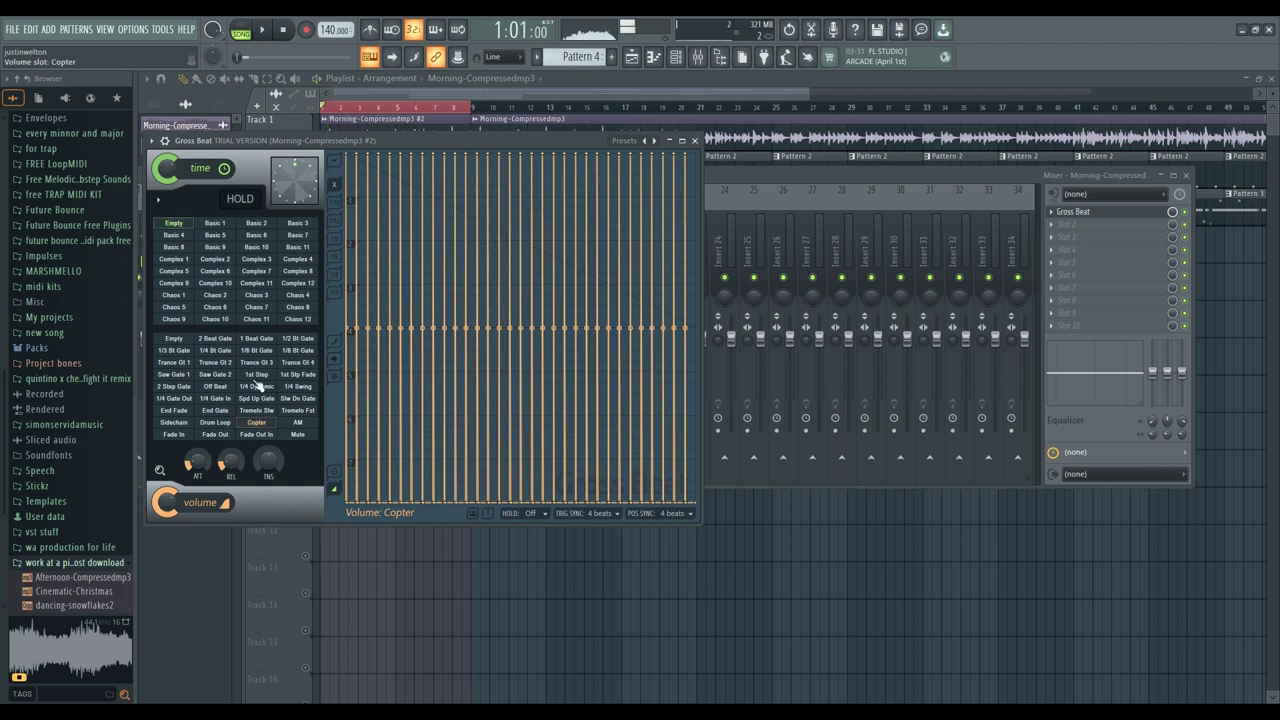
pyautogui.click(262, 399)
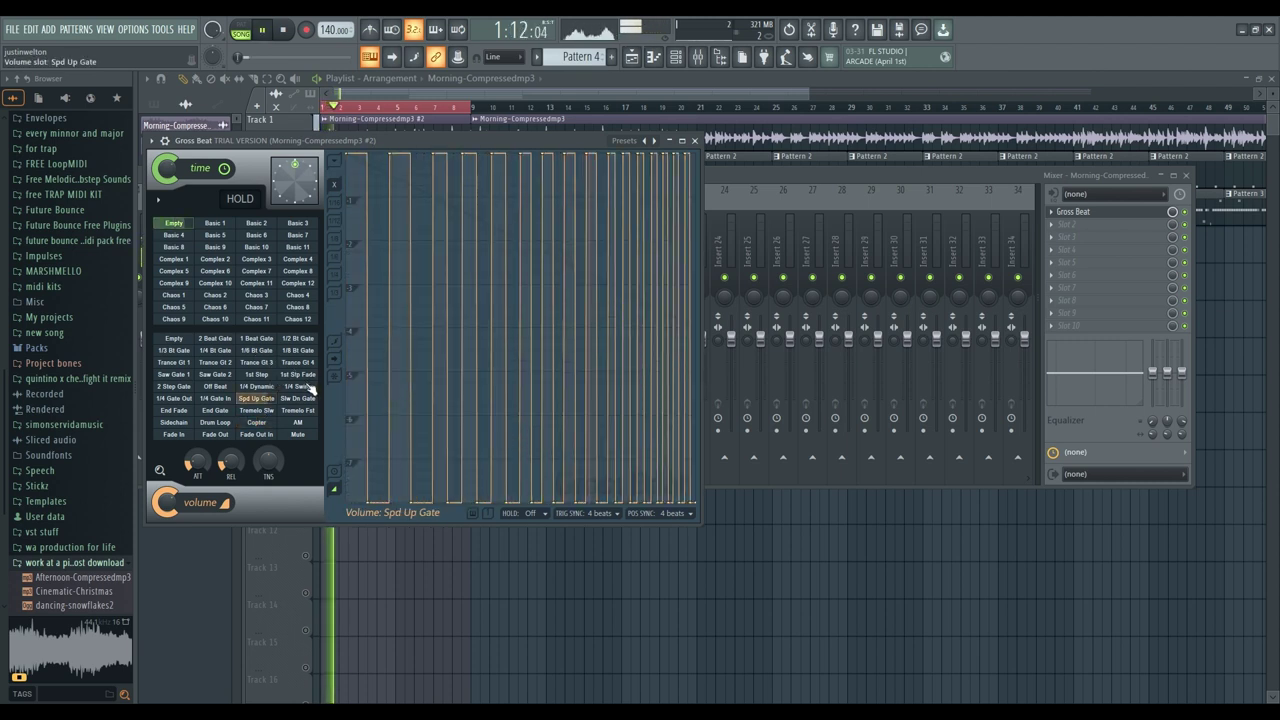
# Step: Audition the 1/4 Swing, Trance Gt 4 and 1 Beat Gate volume slots, restarting playback between them
pyautogui.click(297, 386)
pyautogui.press('space')
pyautogui.press('space')
pyautogui.click(297, 363)
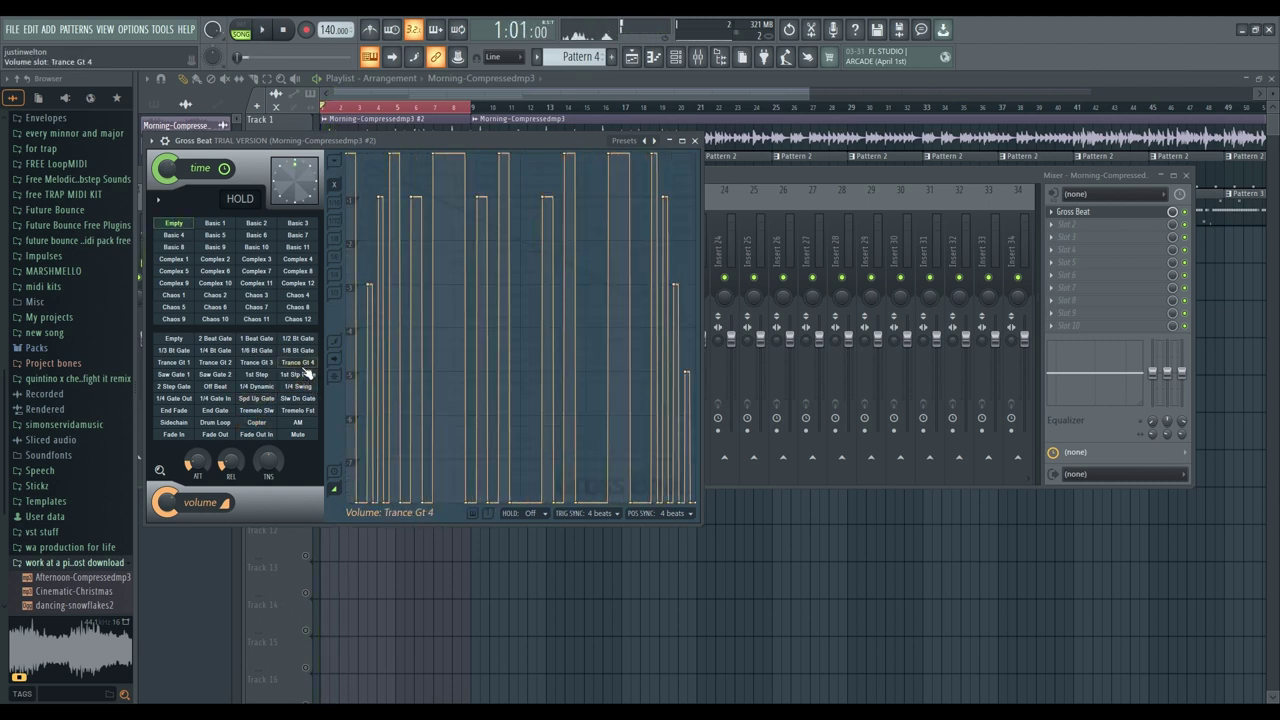
pyautogui.click(257, 339)
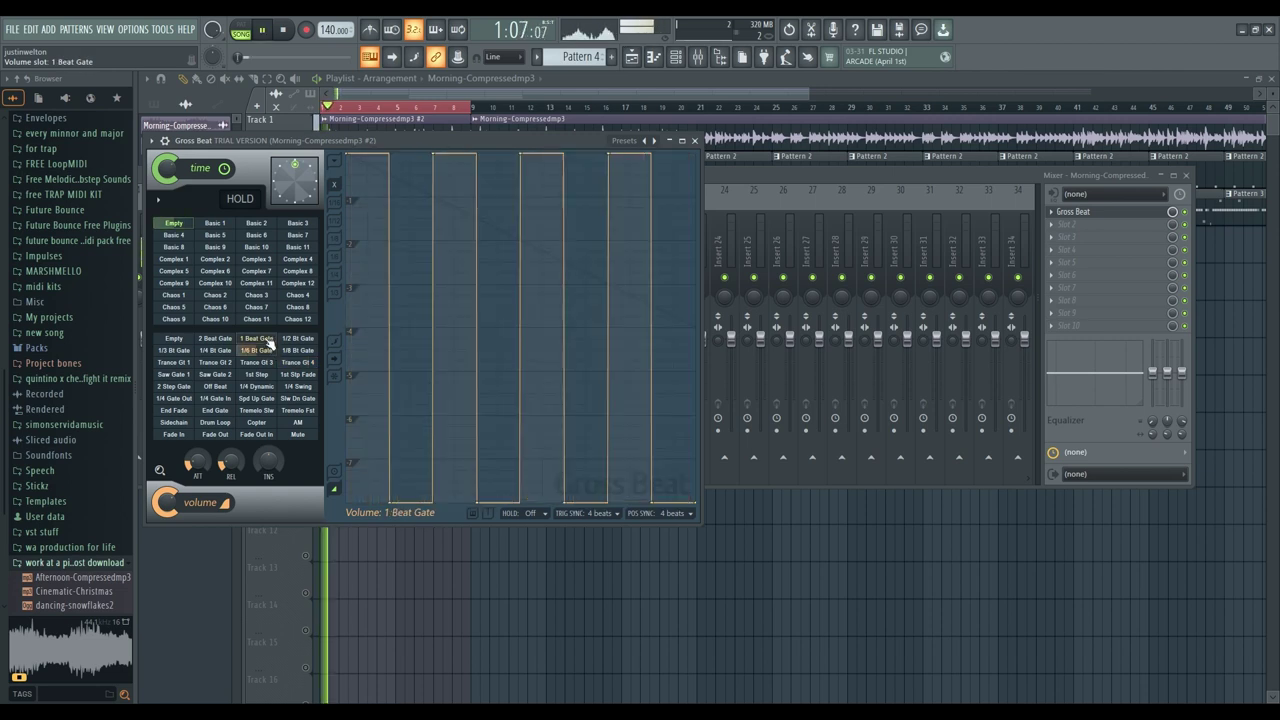
# Step: Audition the Empty, 1/3 Bt Gate, 2 Step Gate and End Fade volume slots
pyautogui.click(173, 338)
pyautogui.press('space')
pyautogui.press('space')
pyautogui.click(173, 350)
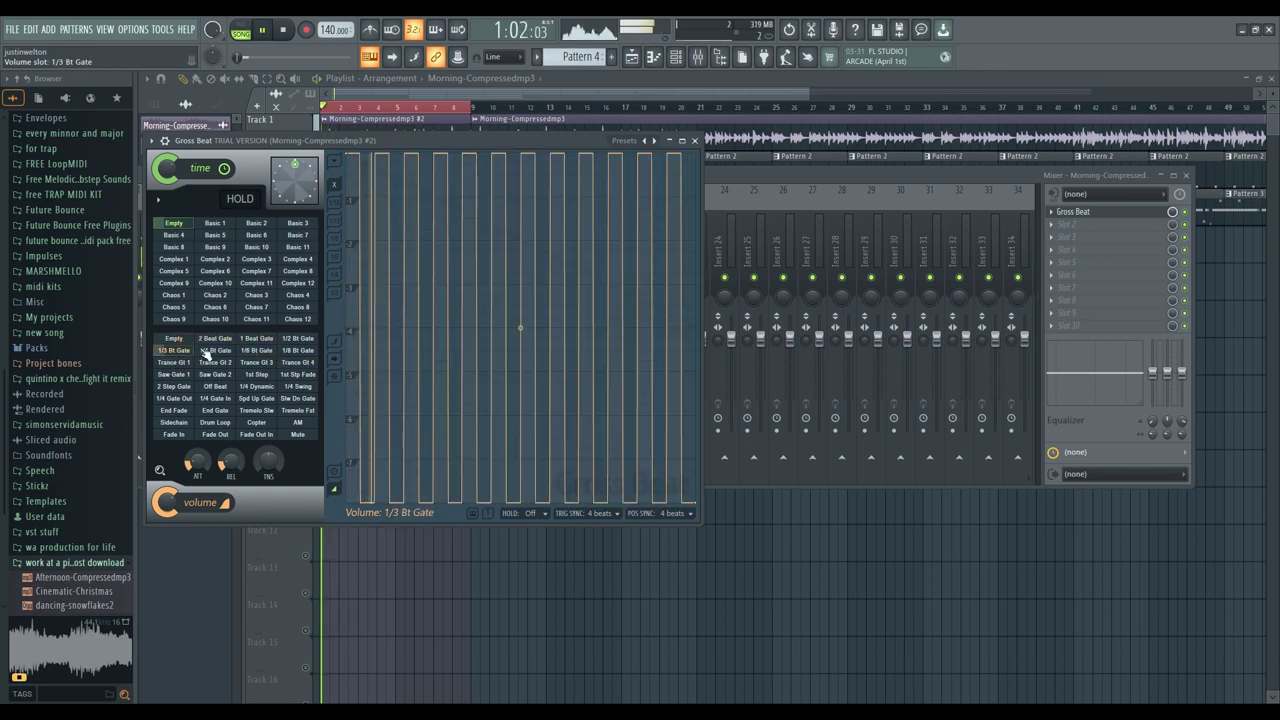
pyautogui.click(174, 386)
pyautogui.click(174, 410)
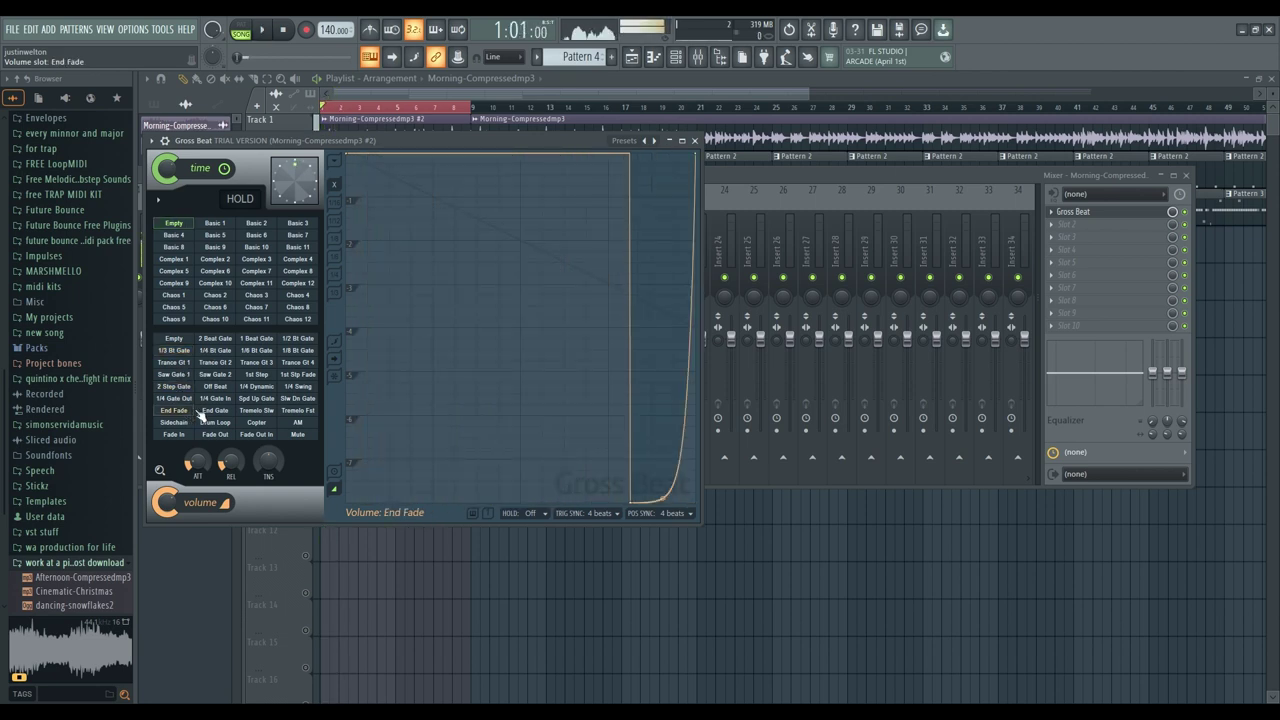
pyautogui.press('space')
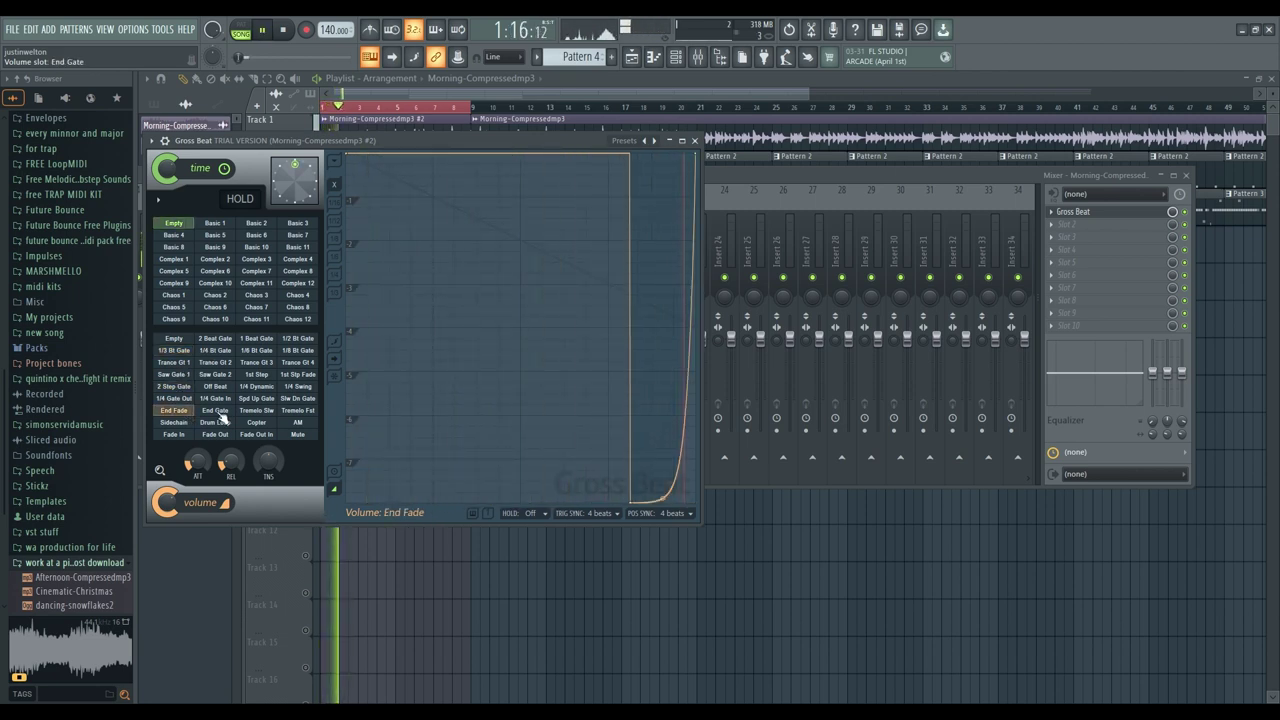
# Step: Audition the End Gate, AM, Fade Out In and Drum Loop volume slots during playback
pyautogui.click(216, 412)
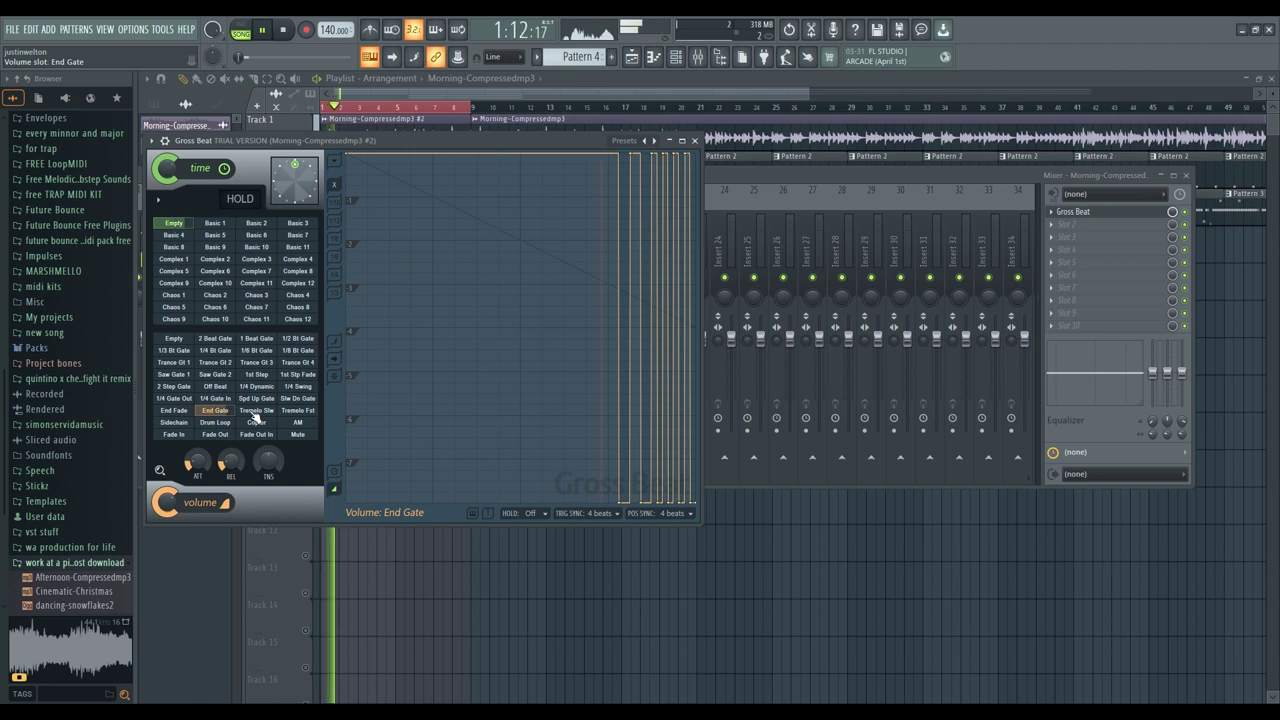
pyautogui.click(299, 423)
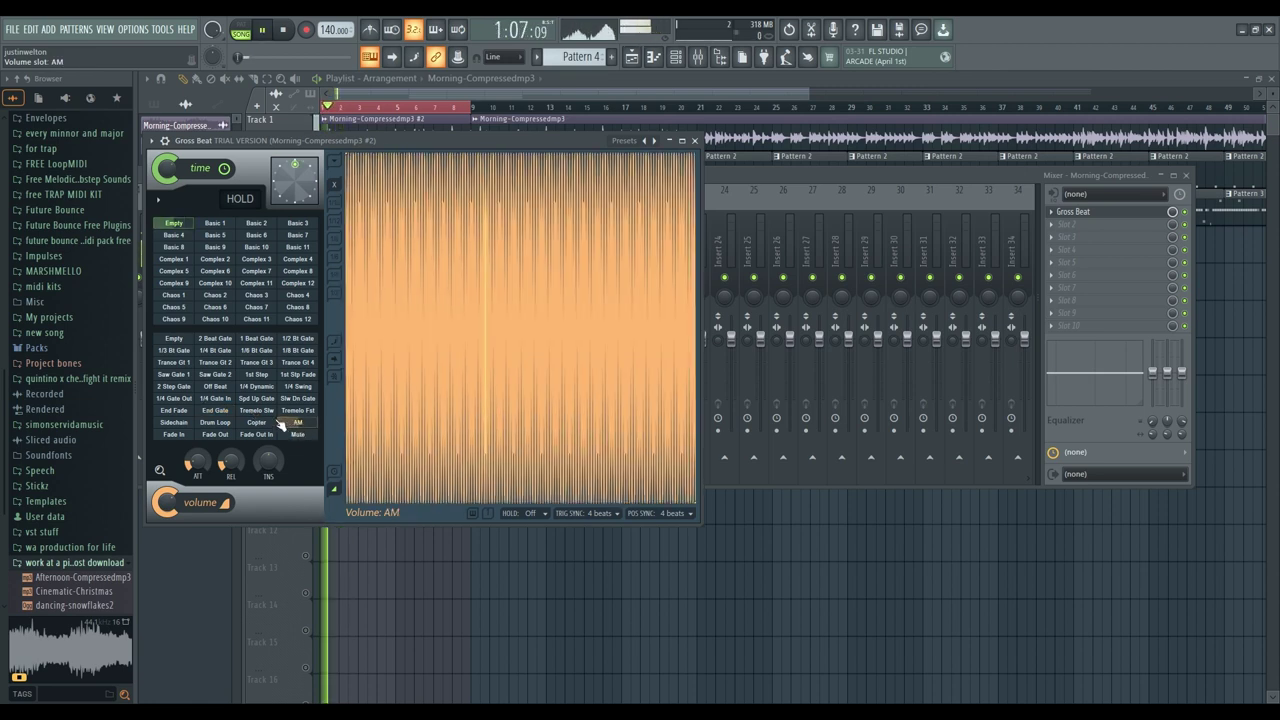
pyautogui.click(256, 422)
pyautogui.click(256, 434)
pyautogui.press('space')
pyautogui.press('space')
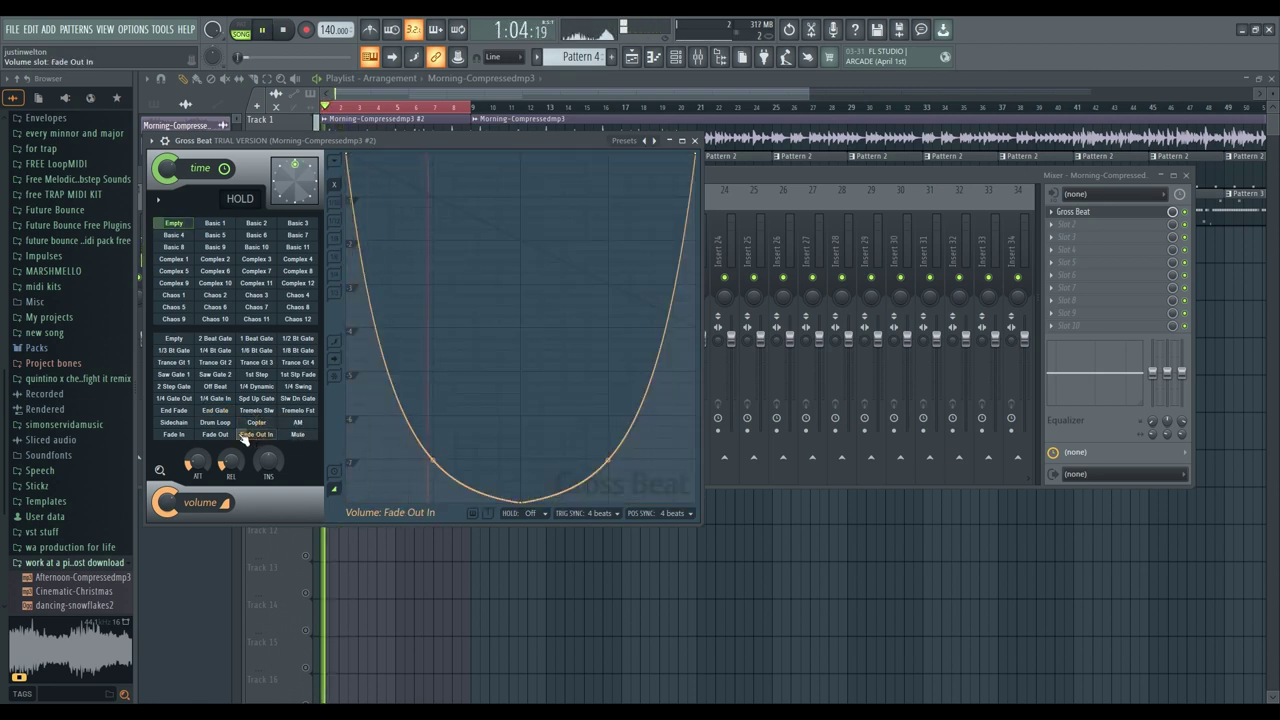
pyautogui.click(220, 424)
pyautogui.press('space')
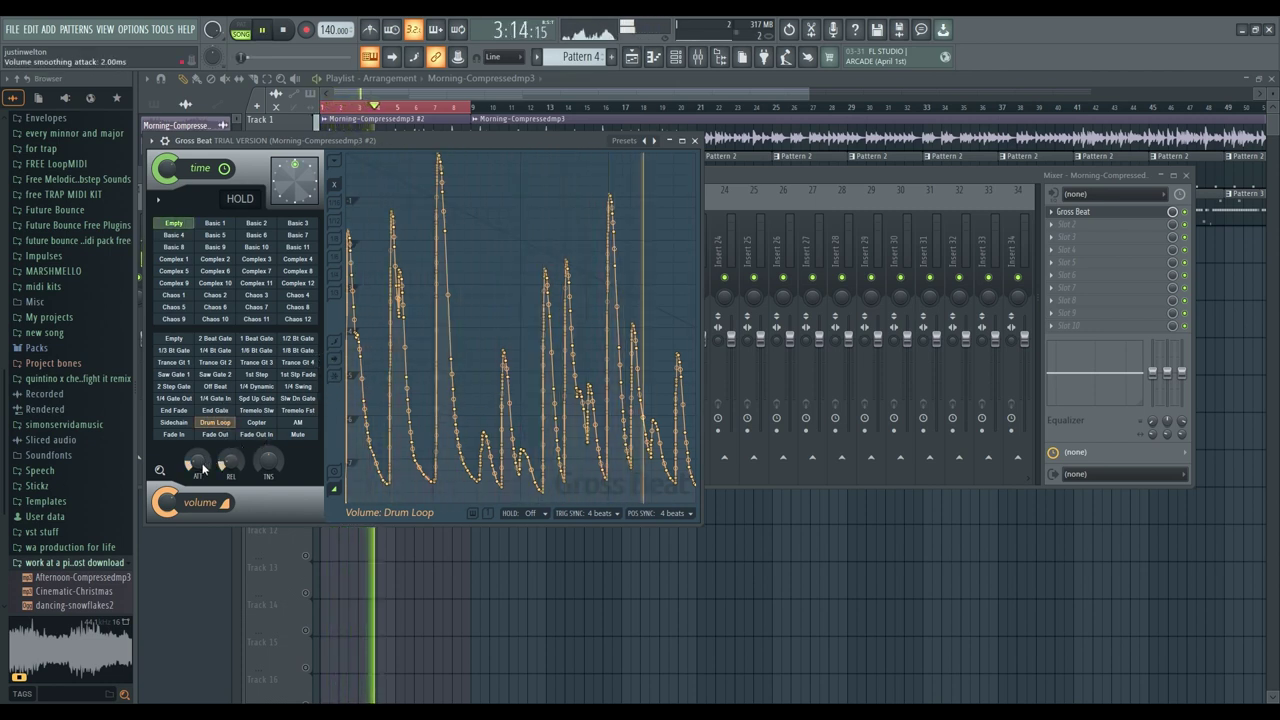
# Step: Reset the volume slot to Empty and audition the Chaos 2, Complex 11 and Complex 1 time slots
pyautogui.click(215, 296)
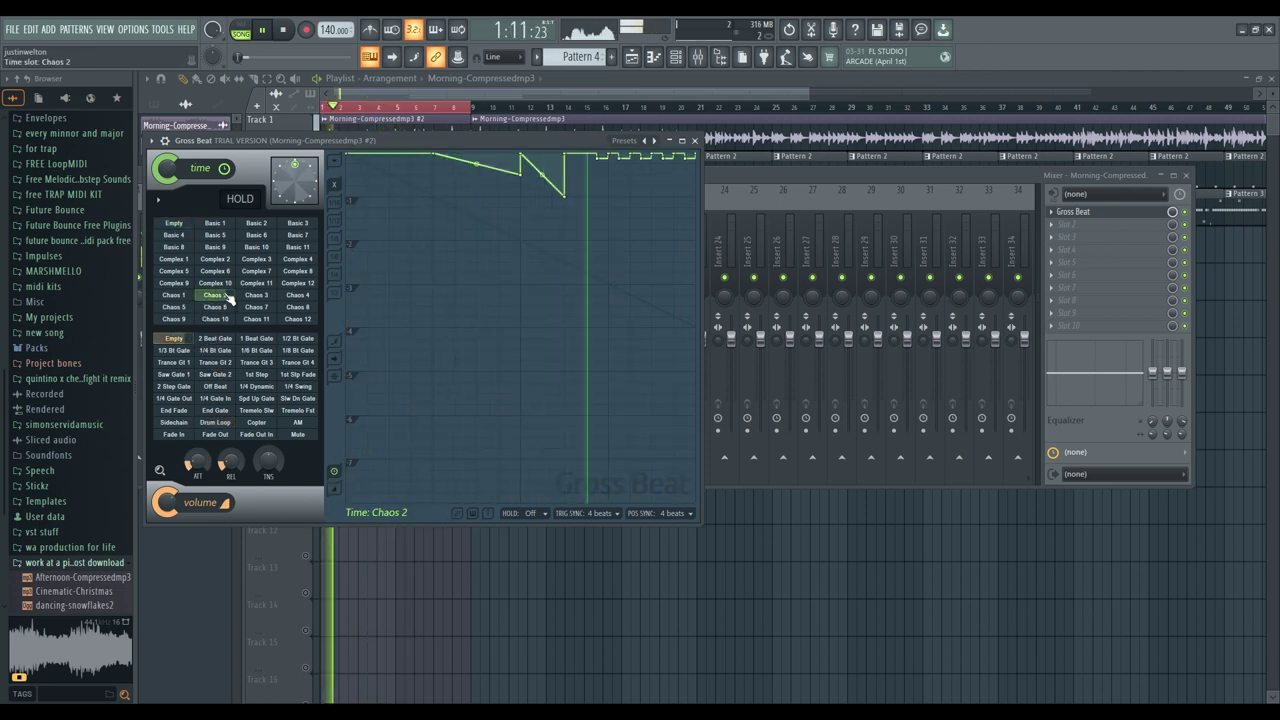
pyautogui.click(262, 285)
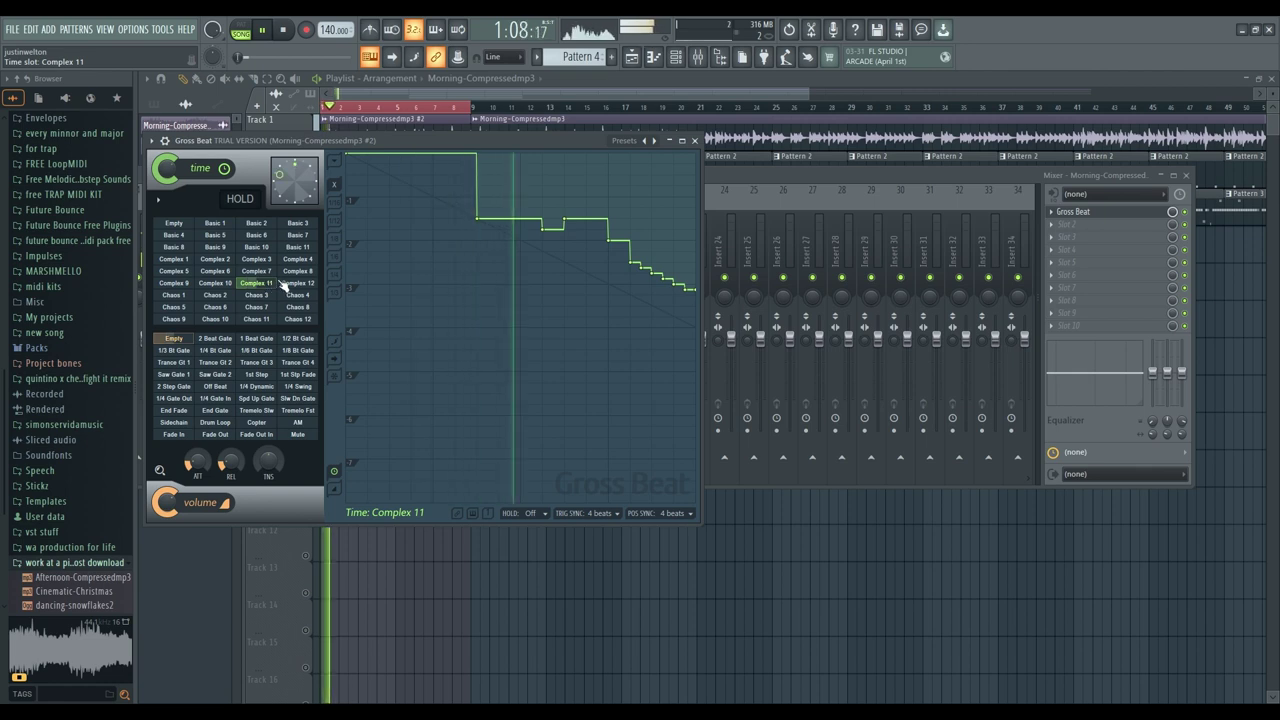
pyautogui.click(188, 263)
pyautogui.press('space')
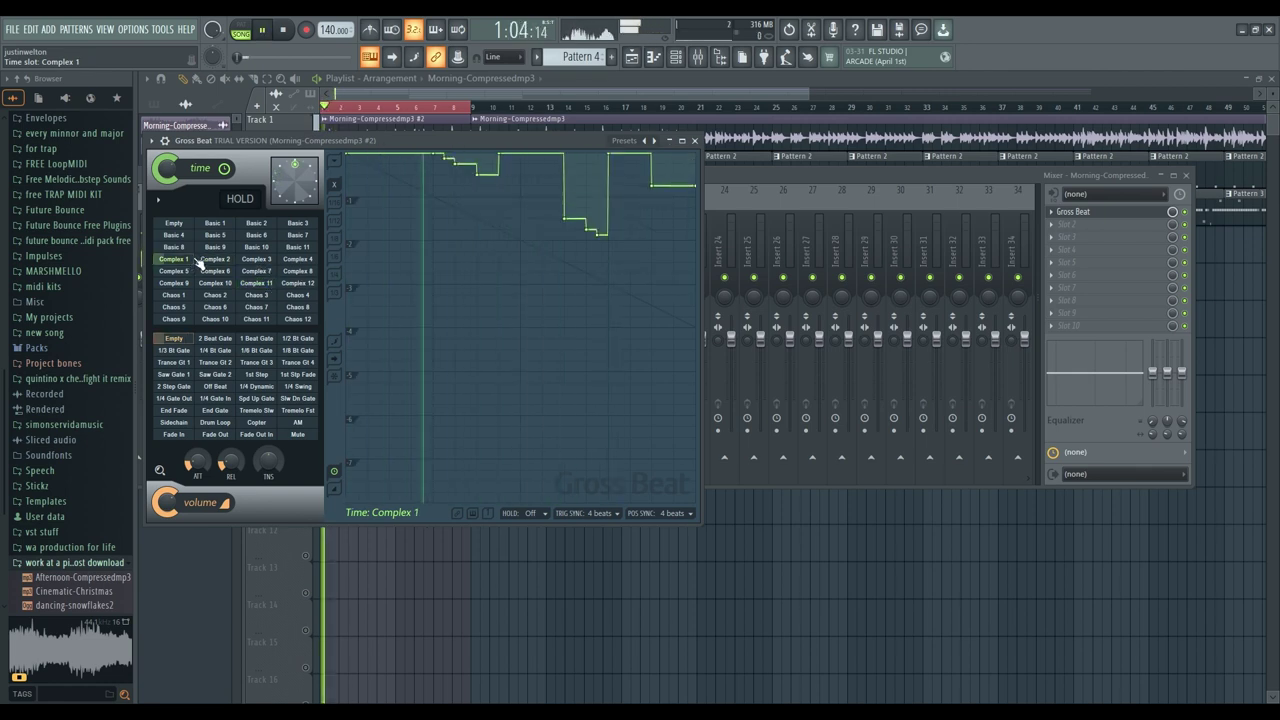
# Step: Audition the Complex 2, Complex 3, Complex 4 and Basic 11 time slots
pyautogui.click(230, 261)
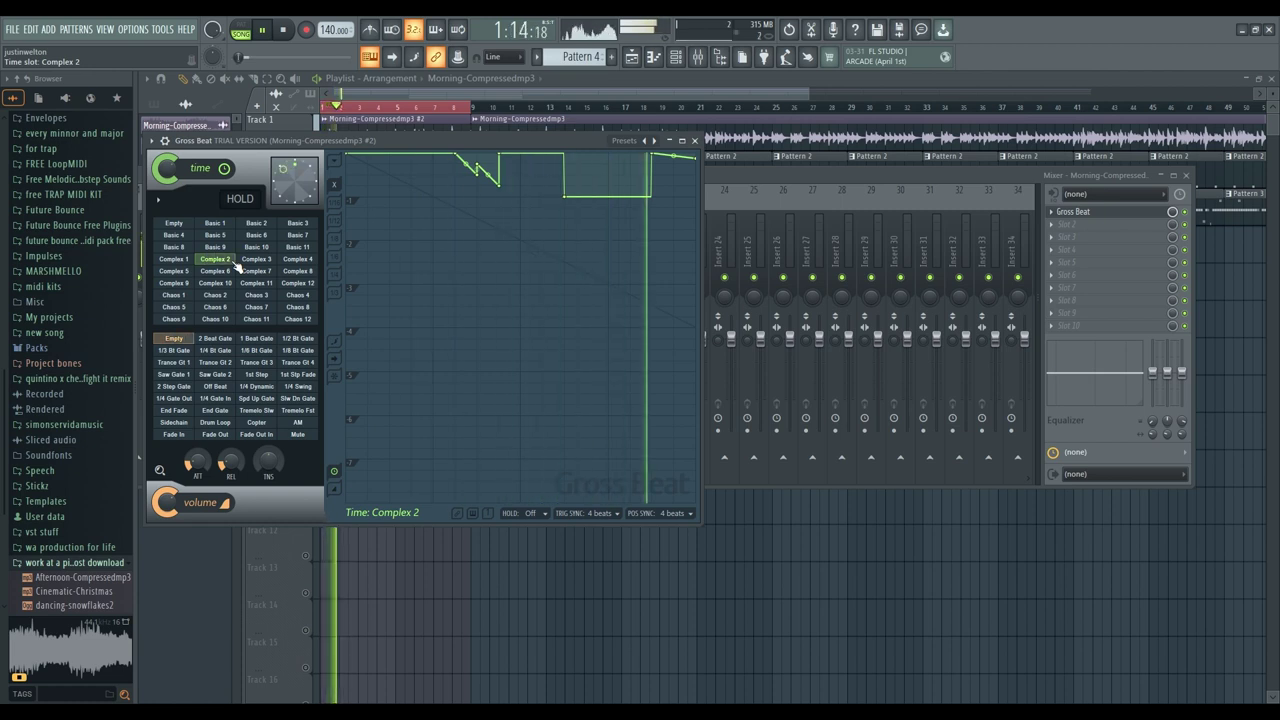
pyautogui.click(270, 260)
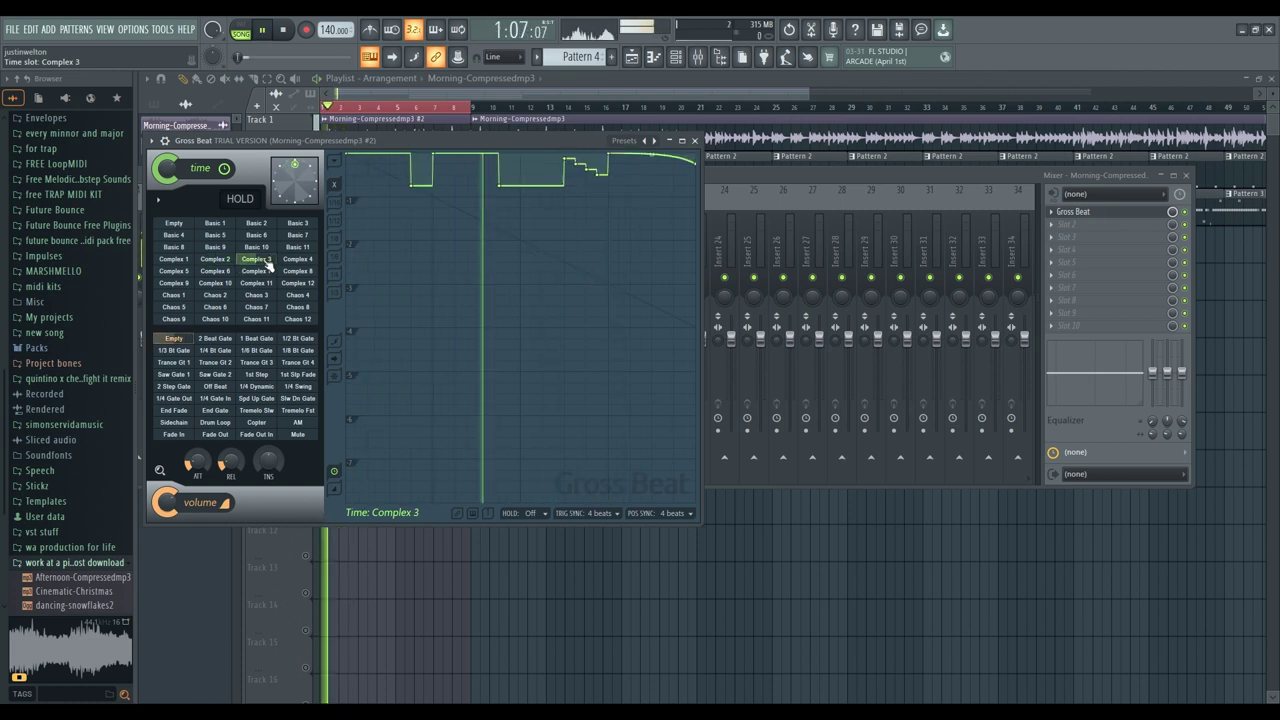
pyautogui.click(298, 259)
pyautogui.click(298, 248)
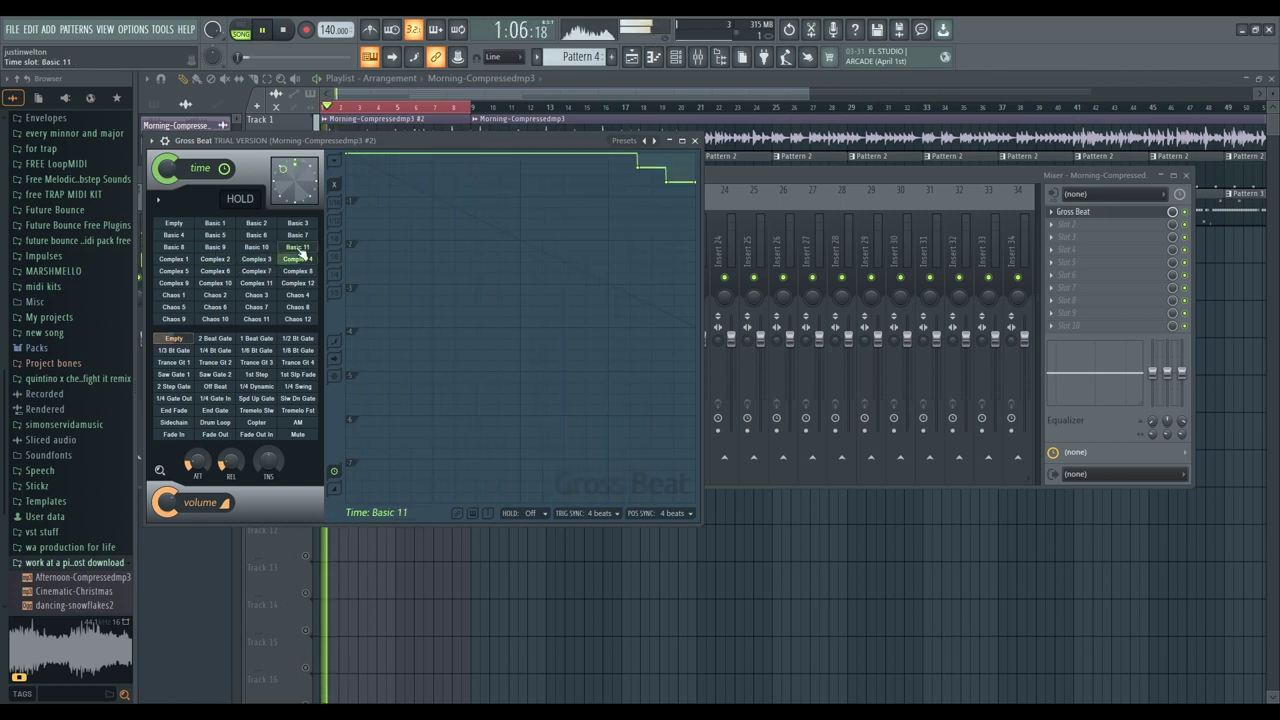
pyautogui.click(256, 248)
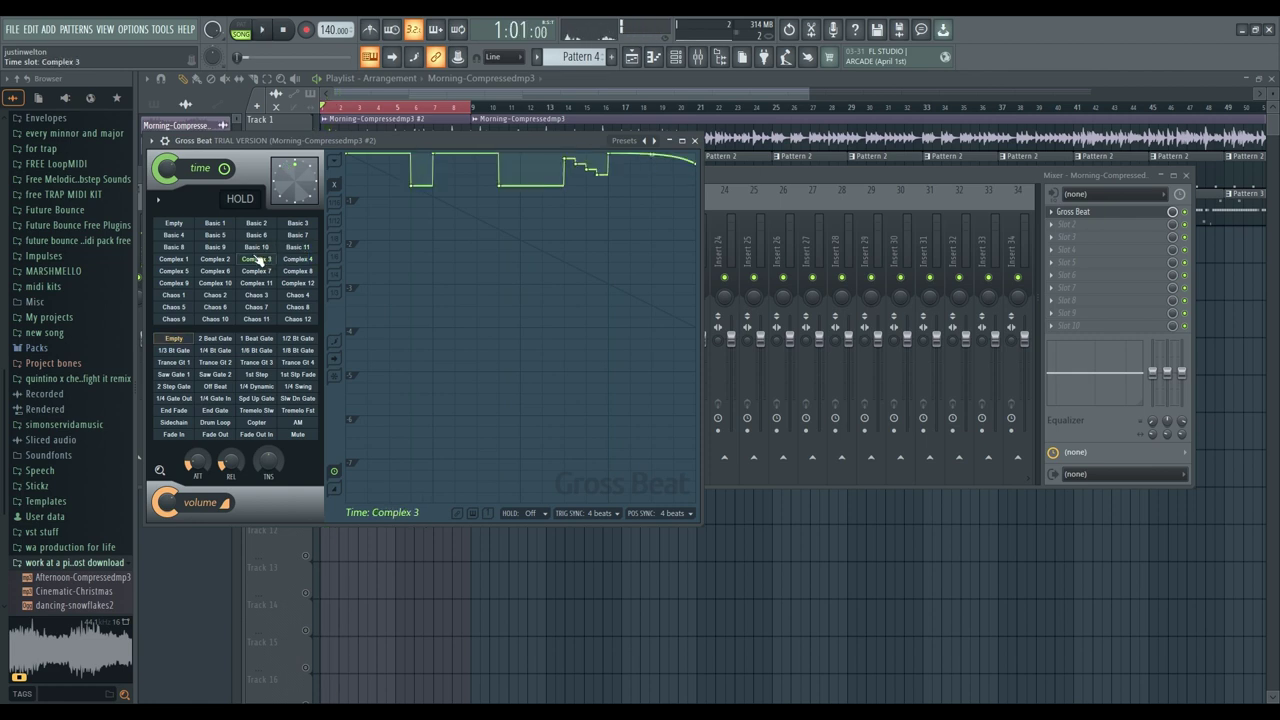
# Step: Audition the Basic 9 and Basic 3 time slots, and settle on the Basic 7 time slot
pyautogui.click(229, 249)
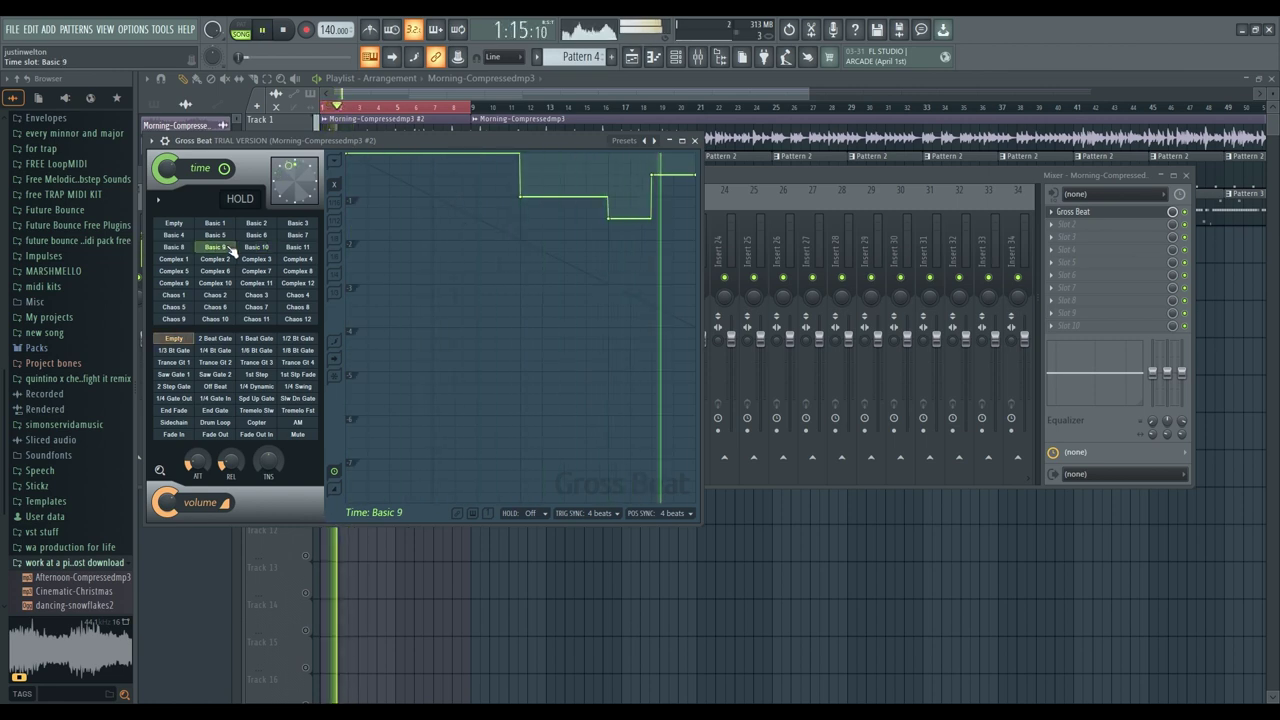
pyautogui.click(296, 235)
pyautogui.click(297, 223)
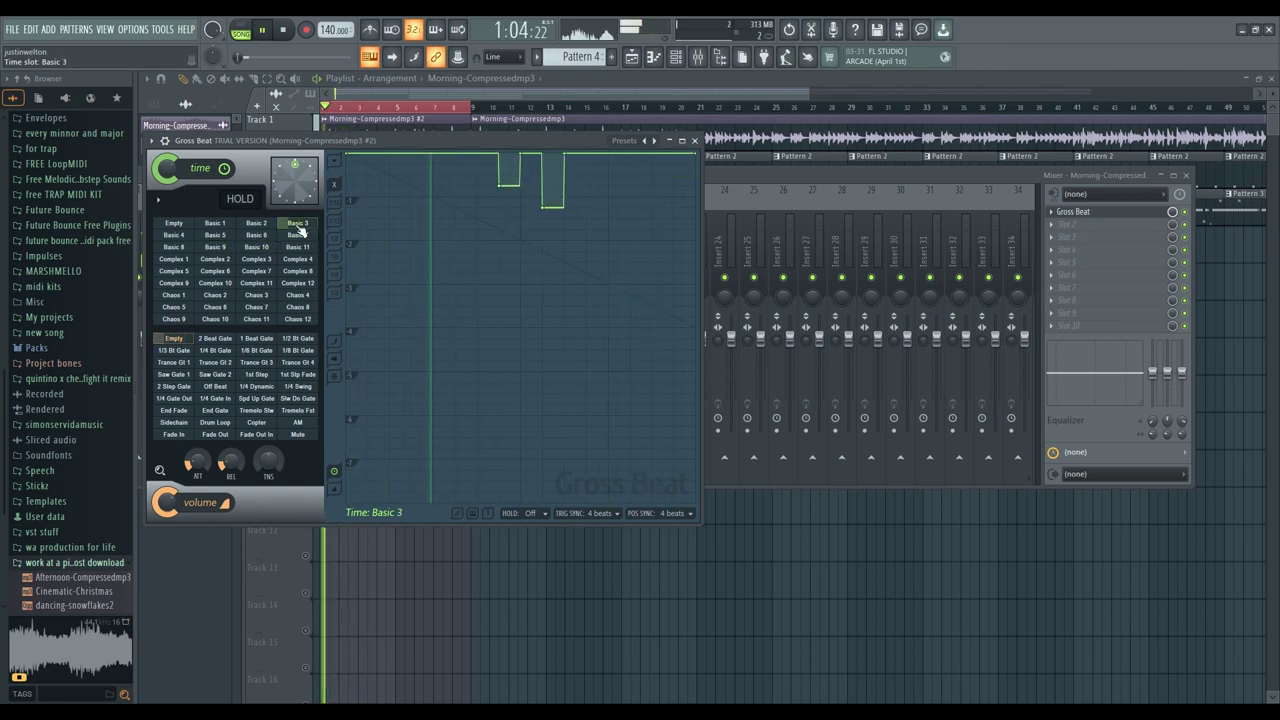
pyautogui.click(285, 236)
pyautogui.click(285, 236)
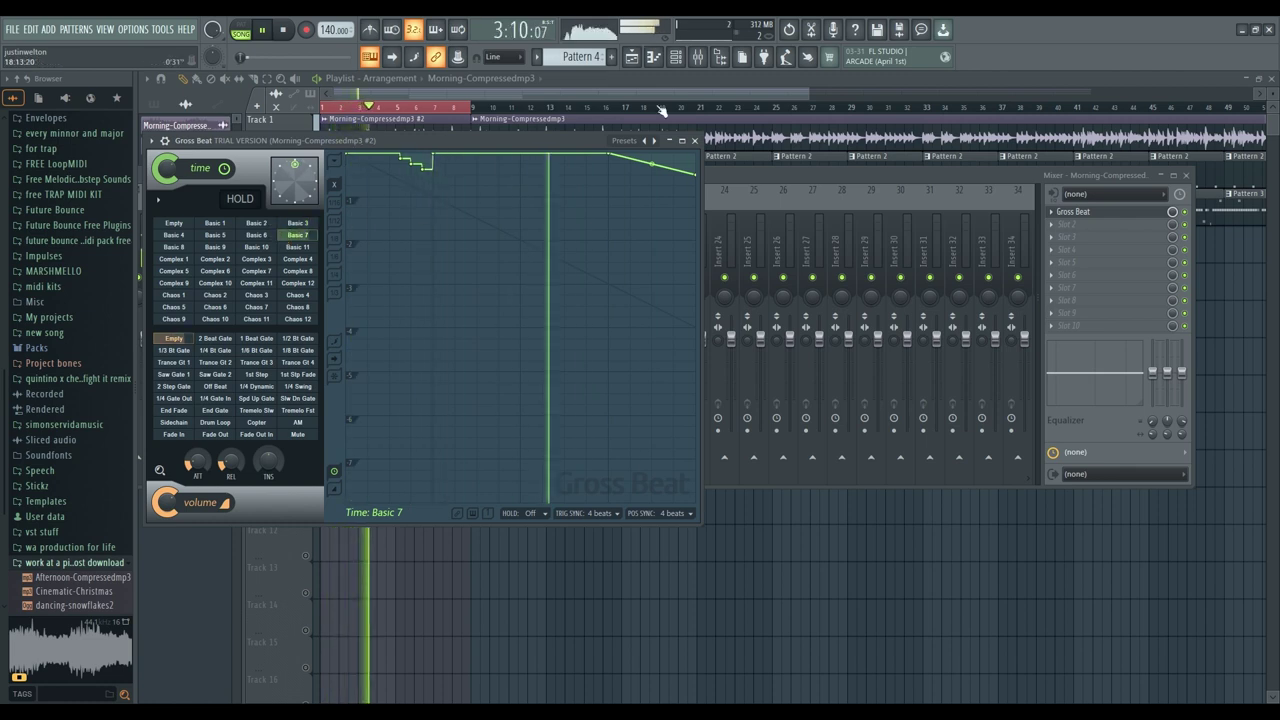
# Step: Return to the full playlist without the loop selection, unmute all tracks and play the arrangement from the start
pyautogui.click(639, 74)
pyautogui.press('space')
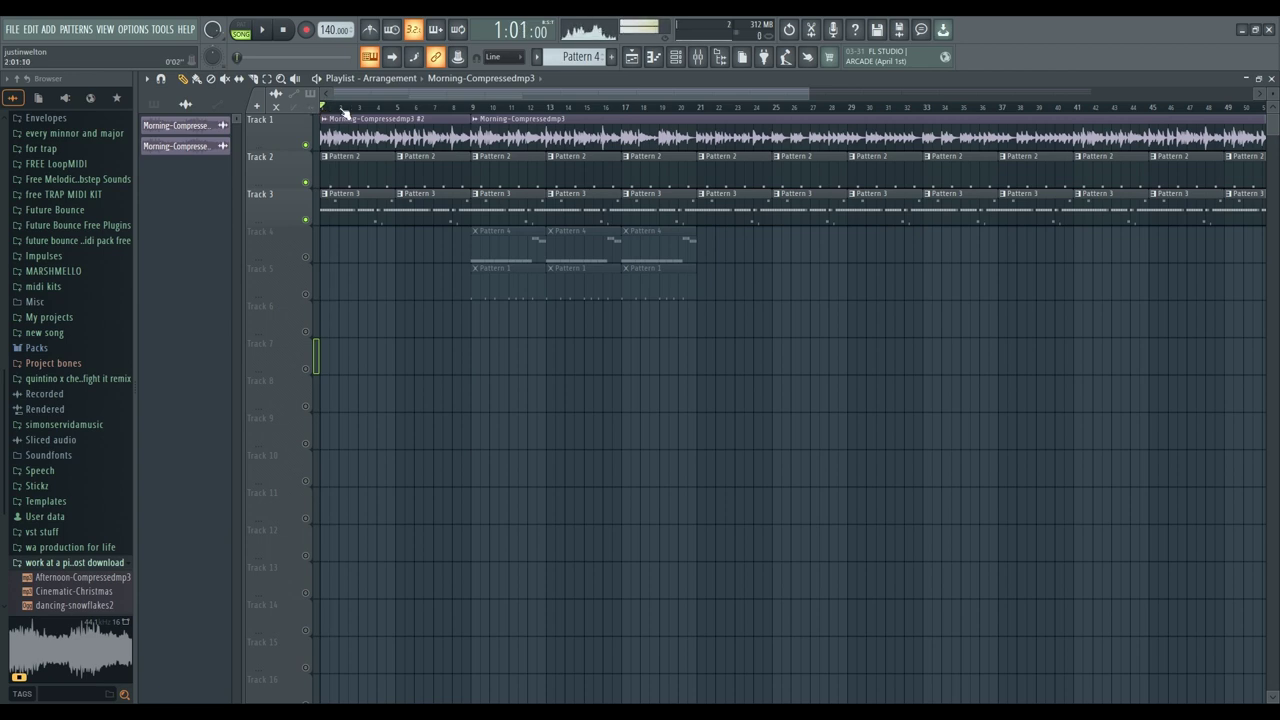
pyautogui.press('space')
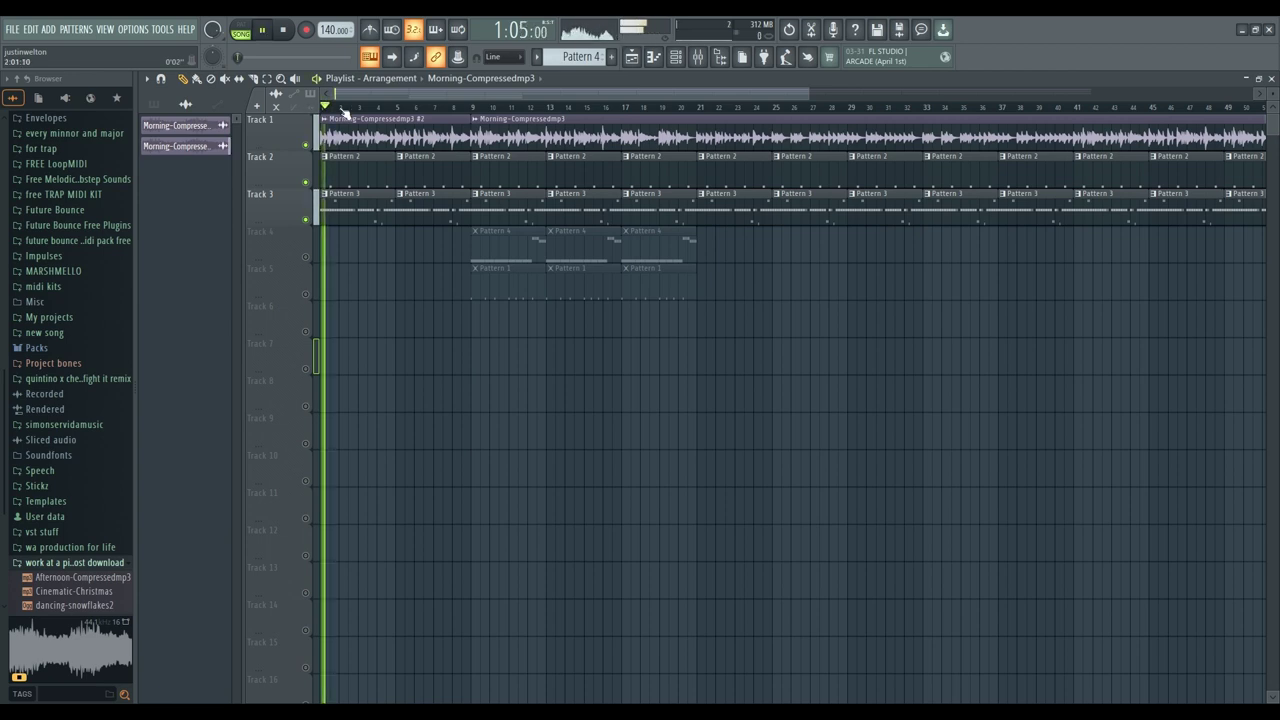
pyautogui.rightClick(307, 147)
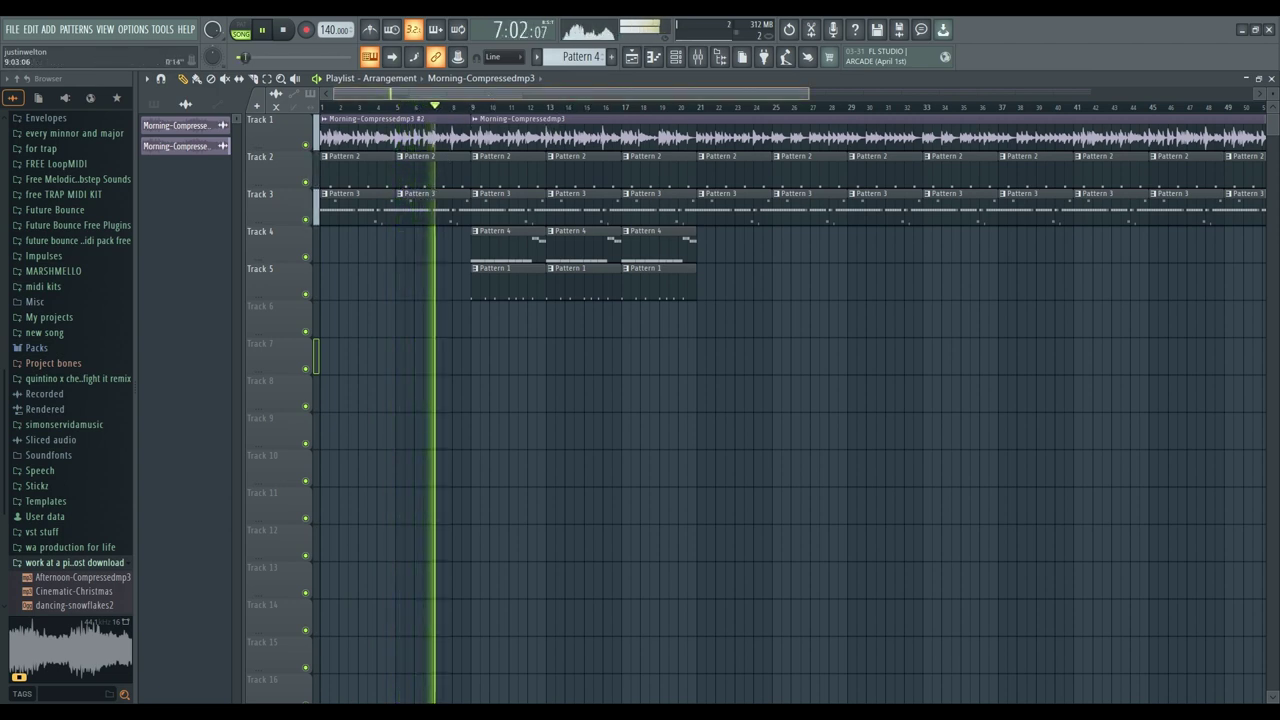
pyautogui.scroll(2, 481, 95)
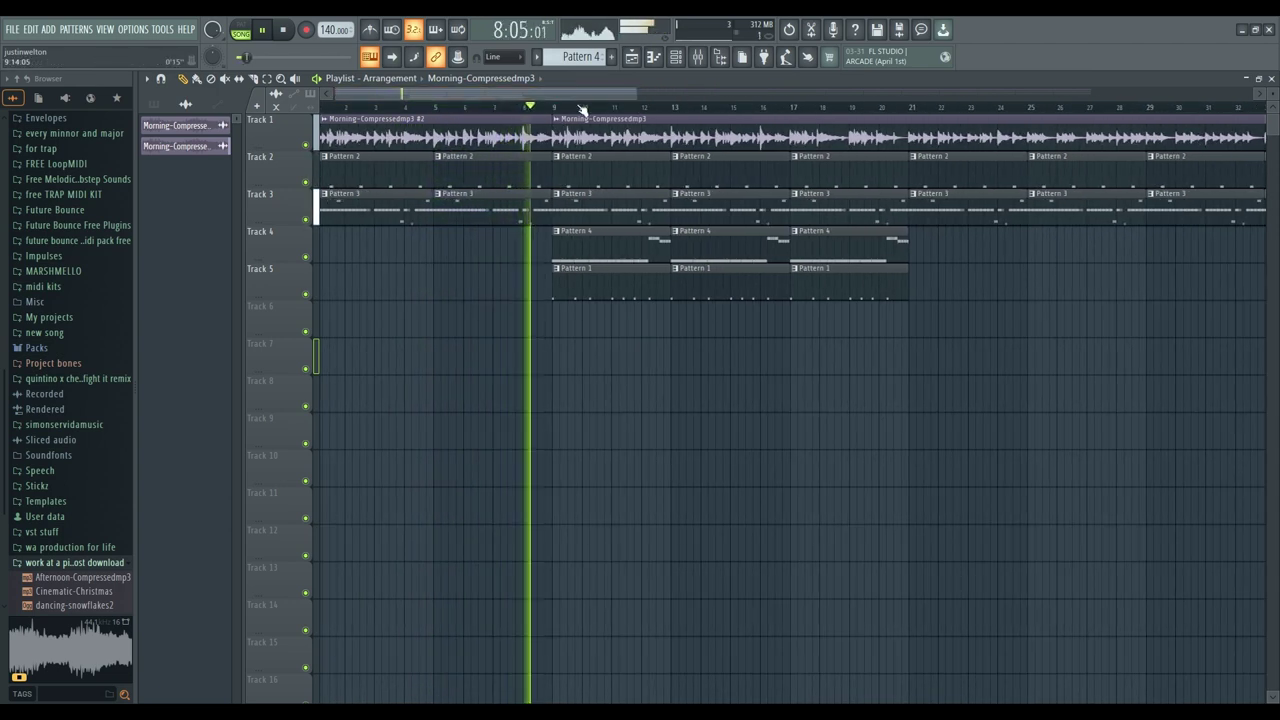
pyautogui.press('space')
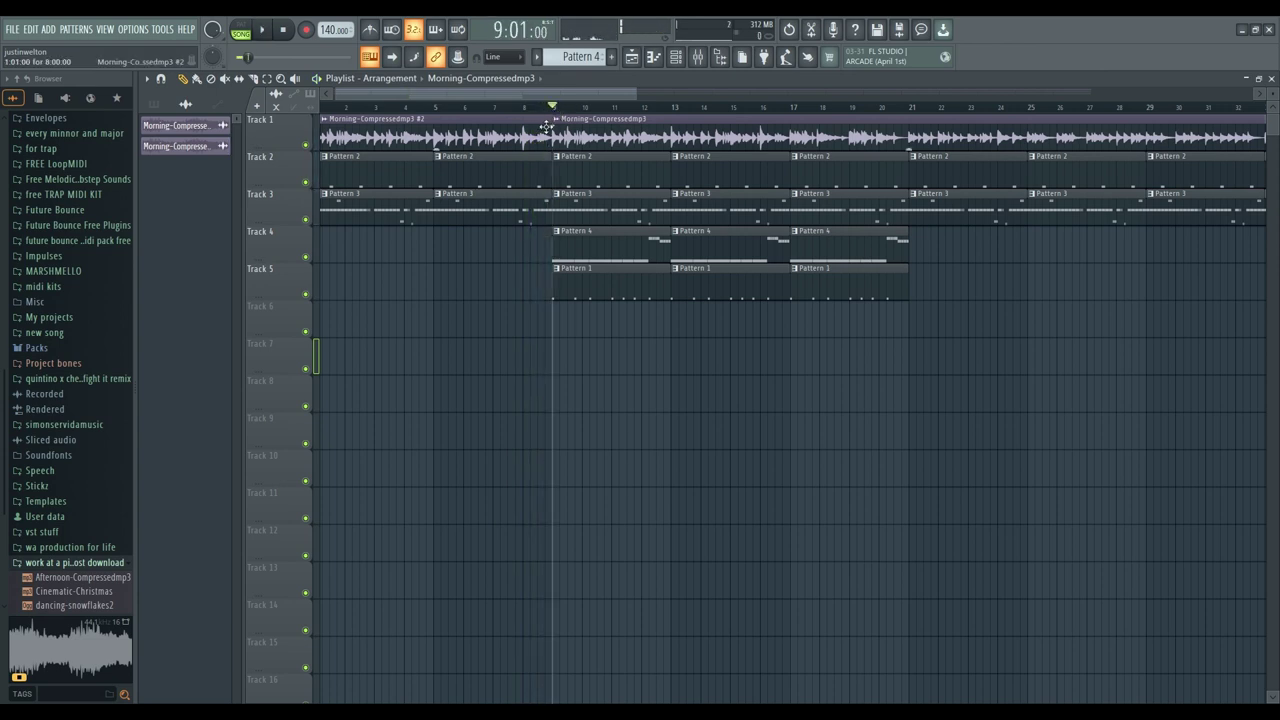
# Step: Shorten the second Pattern 2 and Pattern 3 clips and the first audio clip to end at bar 8, and play the transition
pyautogui.moveTo(545, 174); pyautogui.dragTo(535, 203)
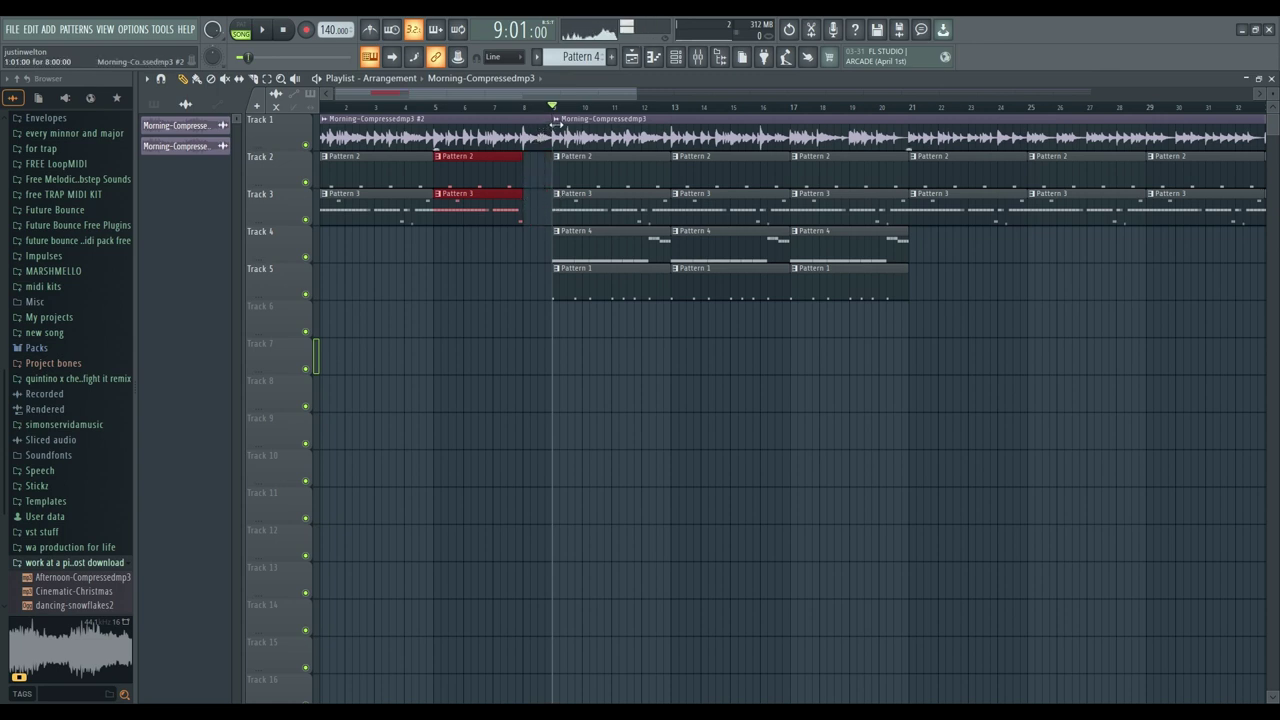
pyautogui.moveTo(556, 124); pyautogui.dragTo(528, 131)
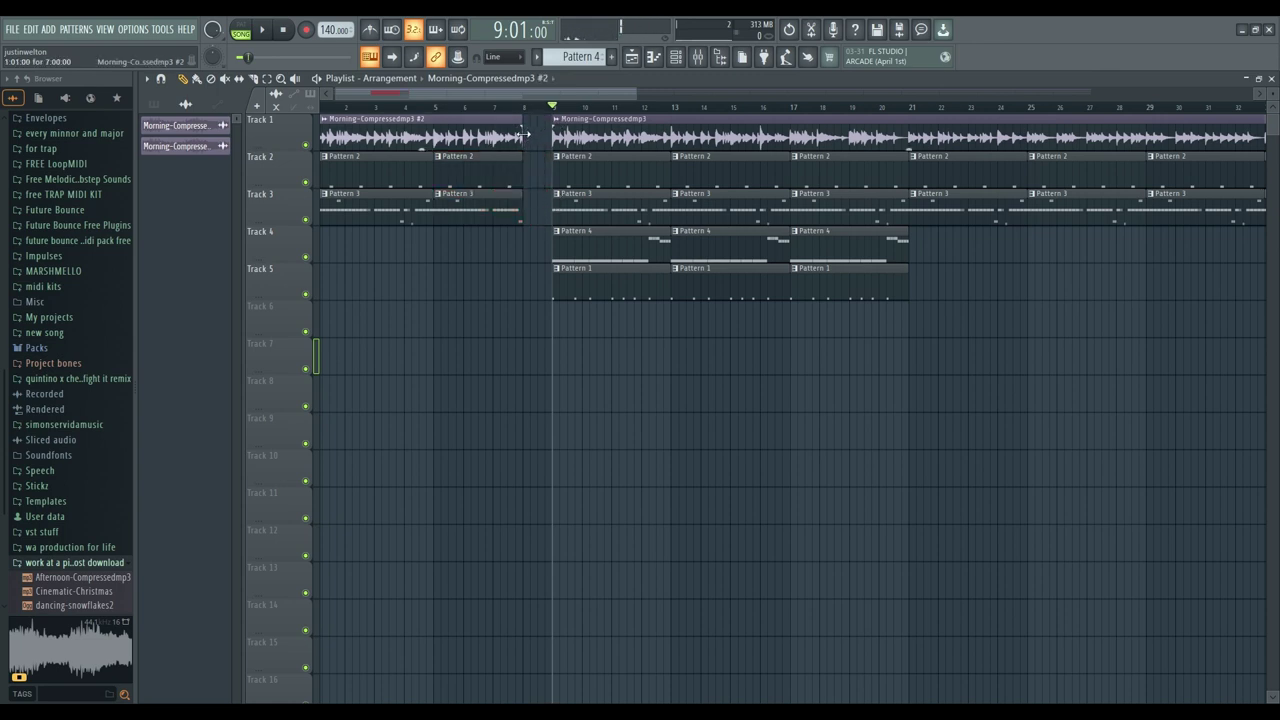
pyautogui.click(501, 107)
pyautogui.press('space')
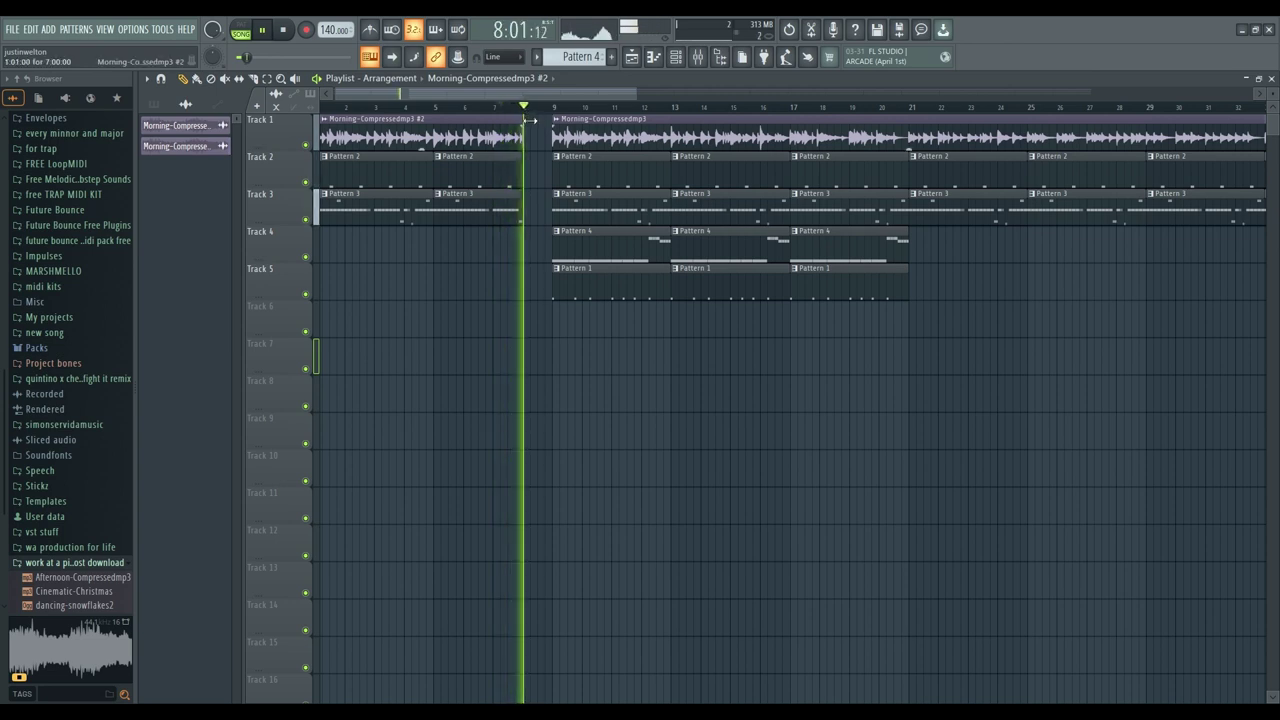
# Step: Extend the first audio clip back to bar 9 and play the transition and the section from bar 9
pyautogui.press('space')
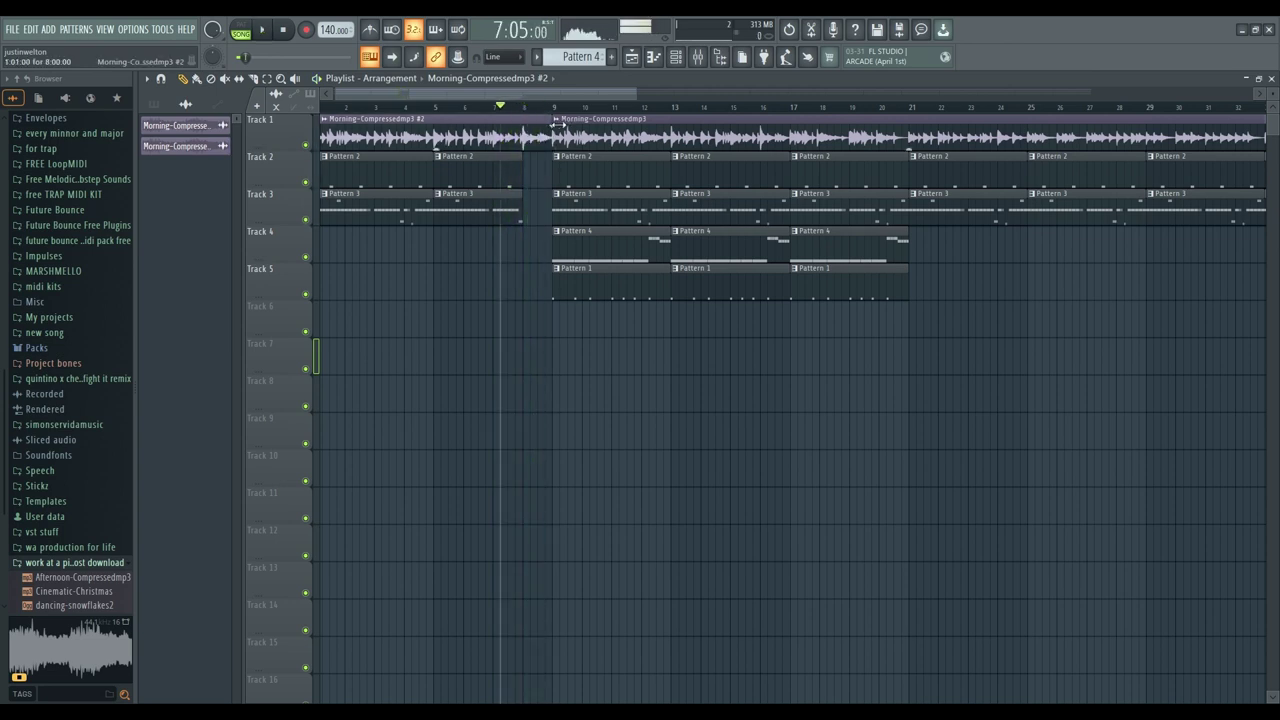
pyautogui.press('space')
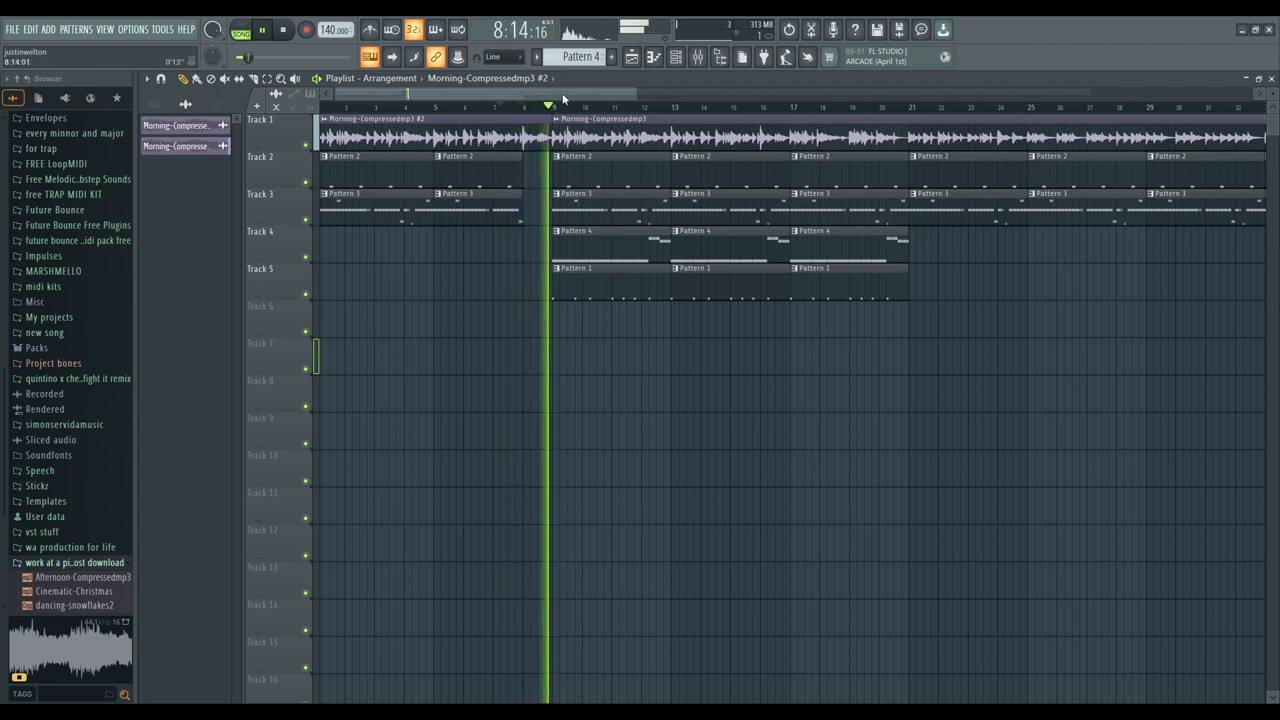
pyautogui.press('space')
pyautogui.click(558, 107)
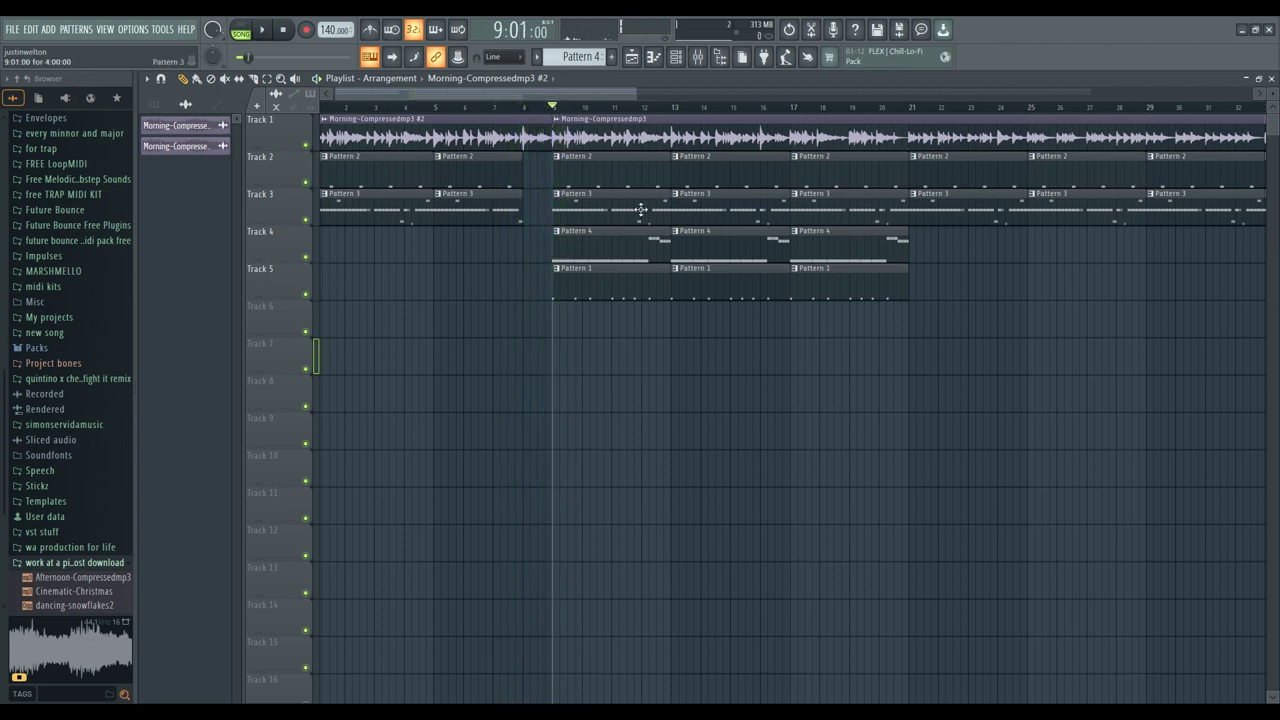
pyautogui.press('space')
pyautogui.press('space')
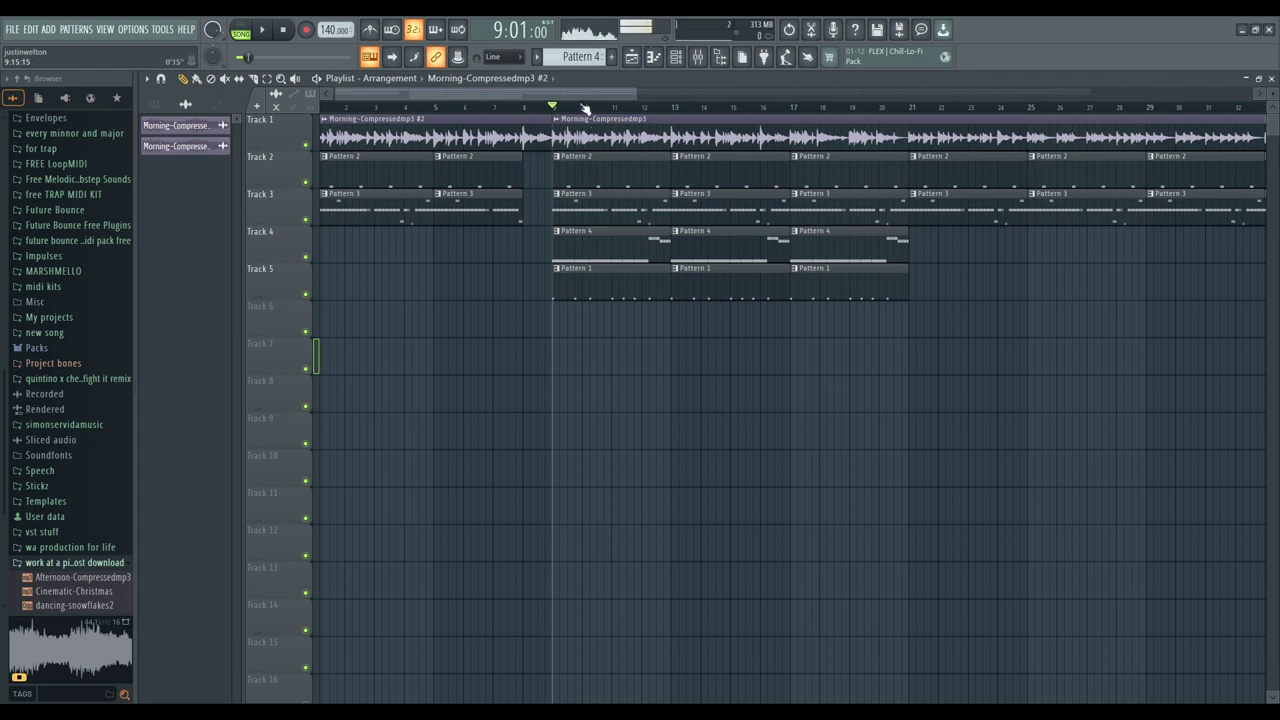
# Step: Mute the audio loop track, keep tracks 2 to 5 active, and play the arrangement from bar 9
pyautogui.scroll(-3, 585, 107)
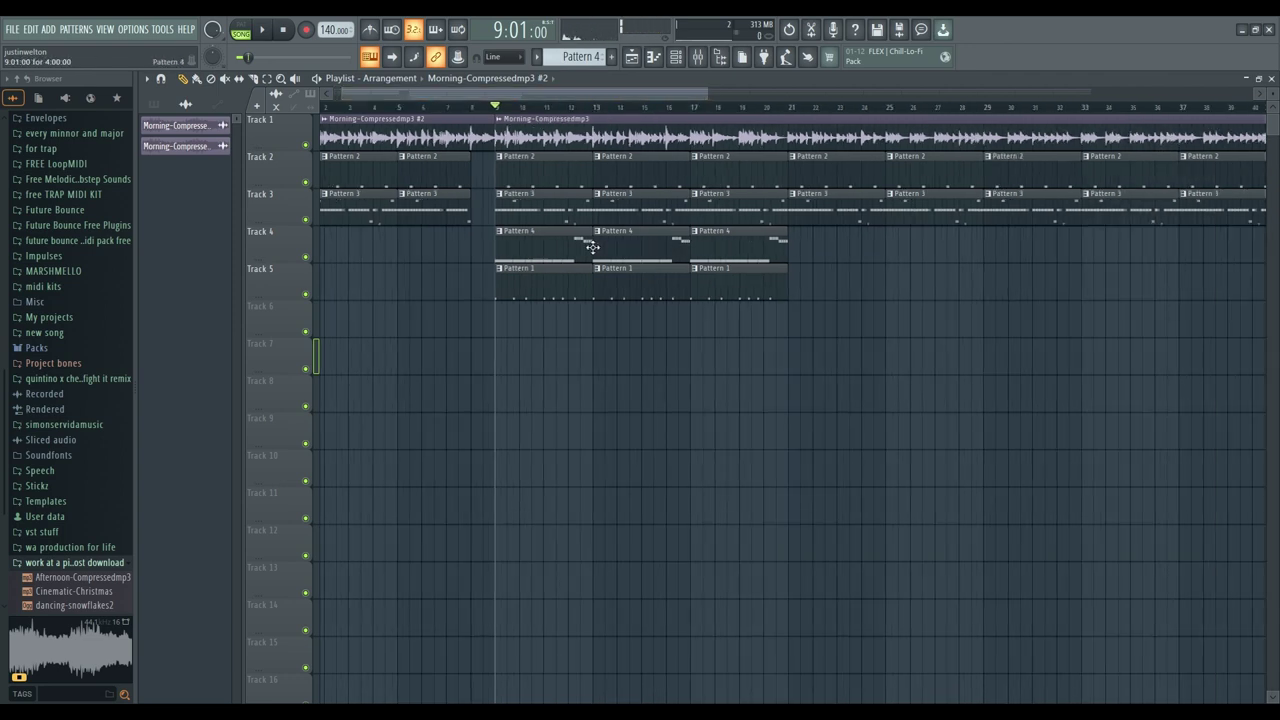
pyautogui.rightClick(310, 296)
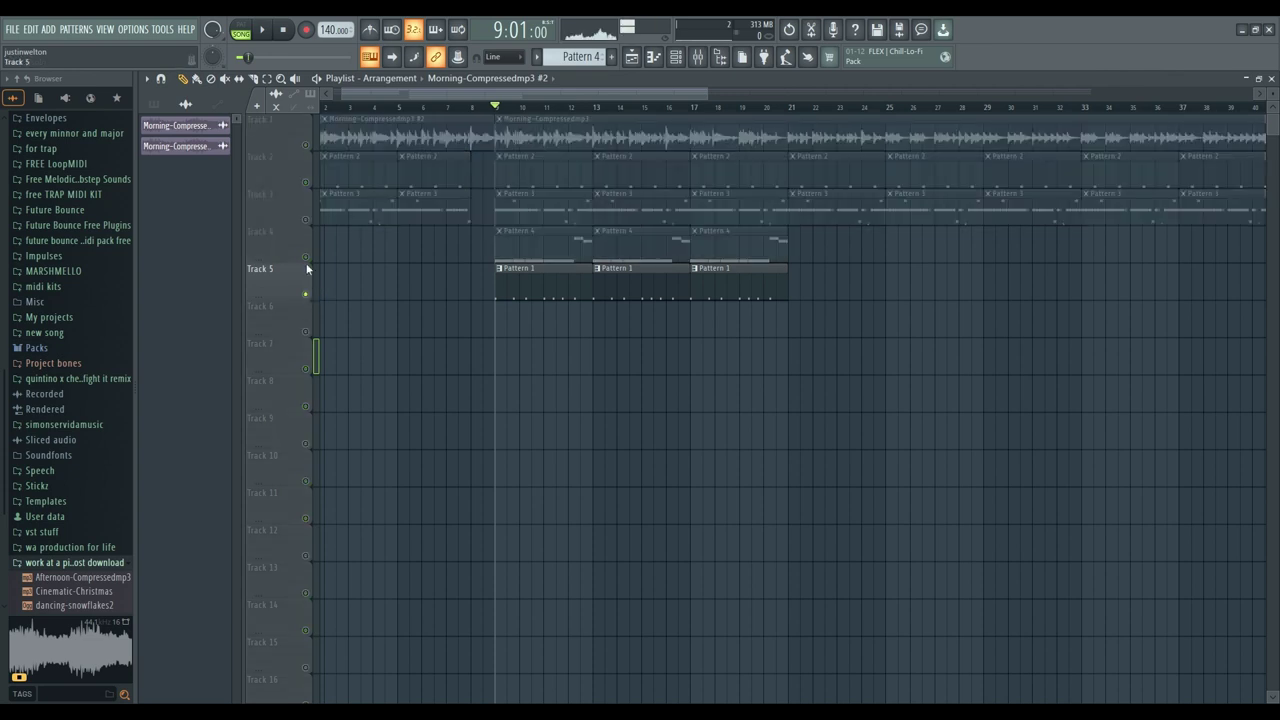
pyautogui.click(306, 256)
pyautogui.click(308, 220)
pyautogui.click(307, 183)
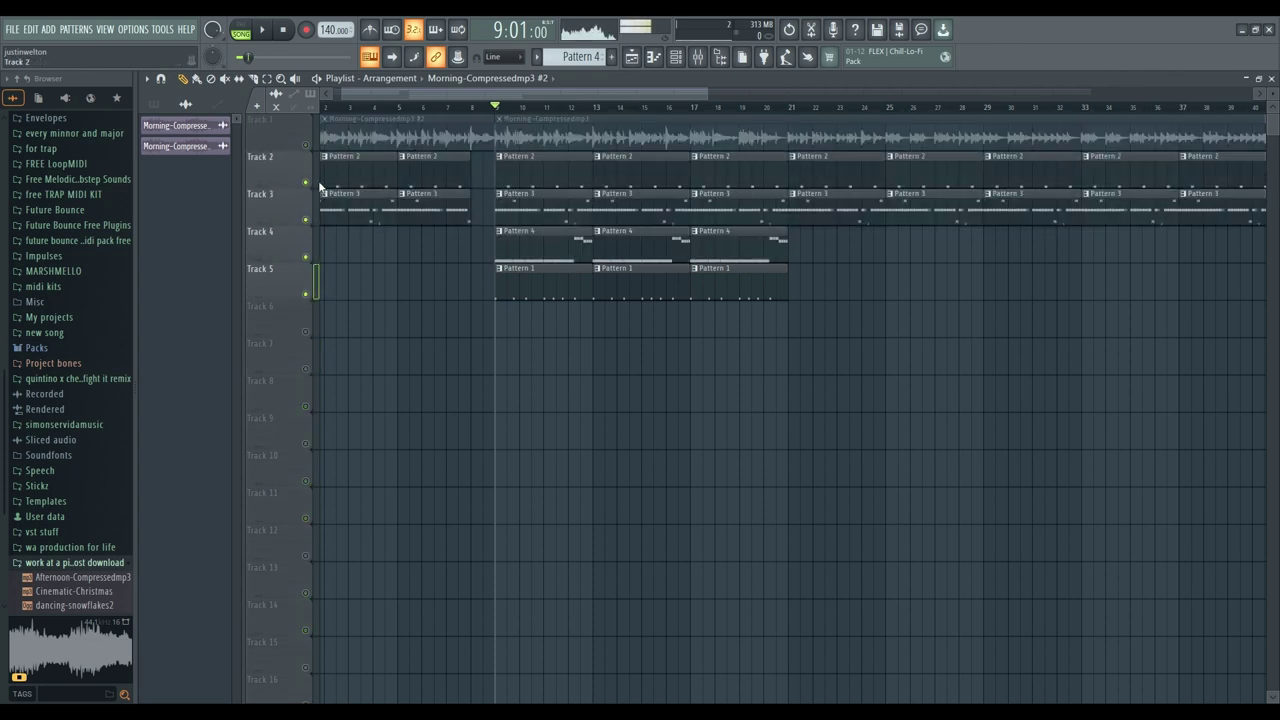
pyautogui.press('space')
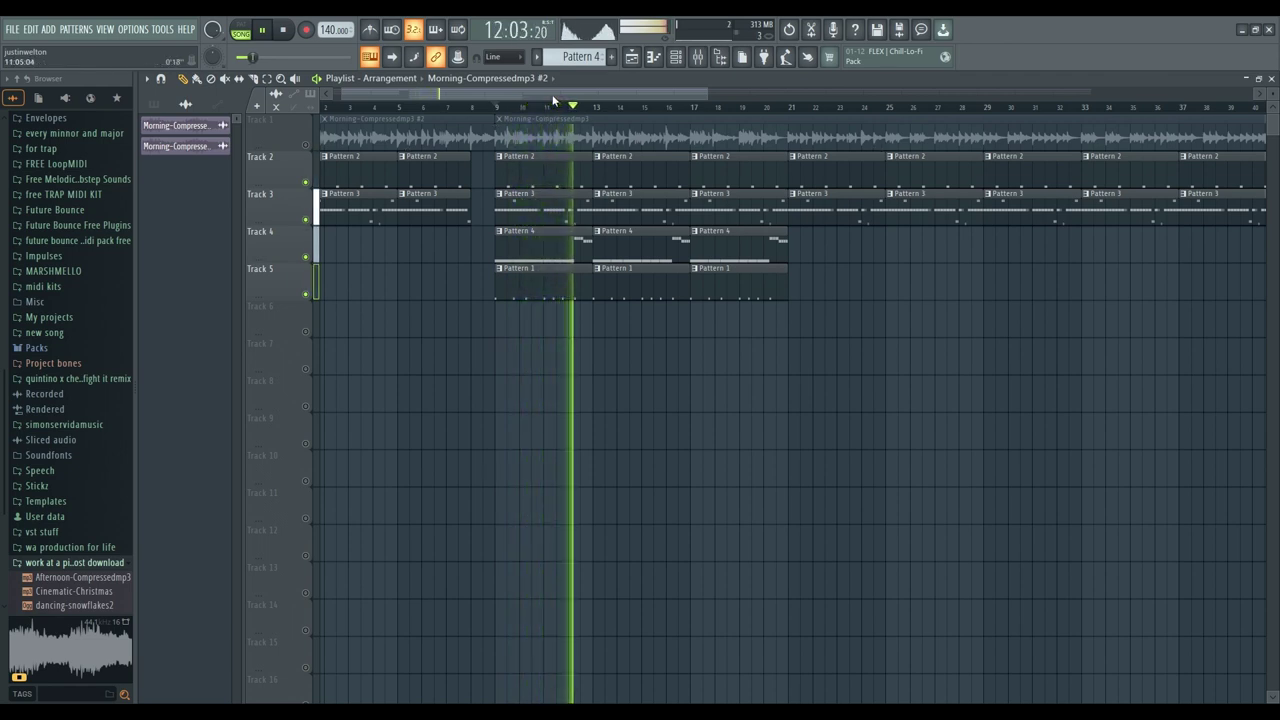
pyautogui.press('space')
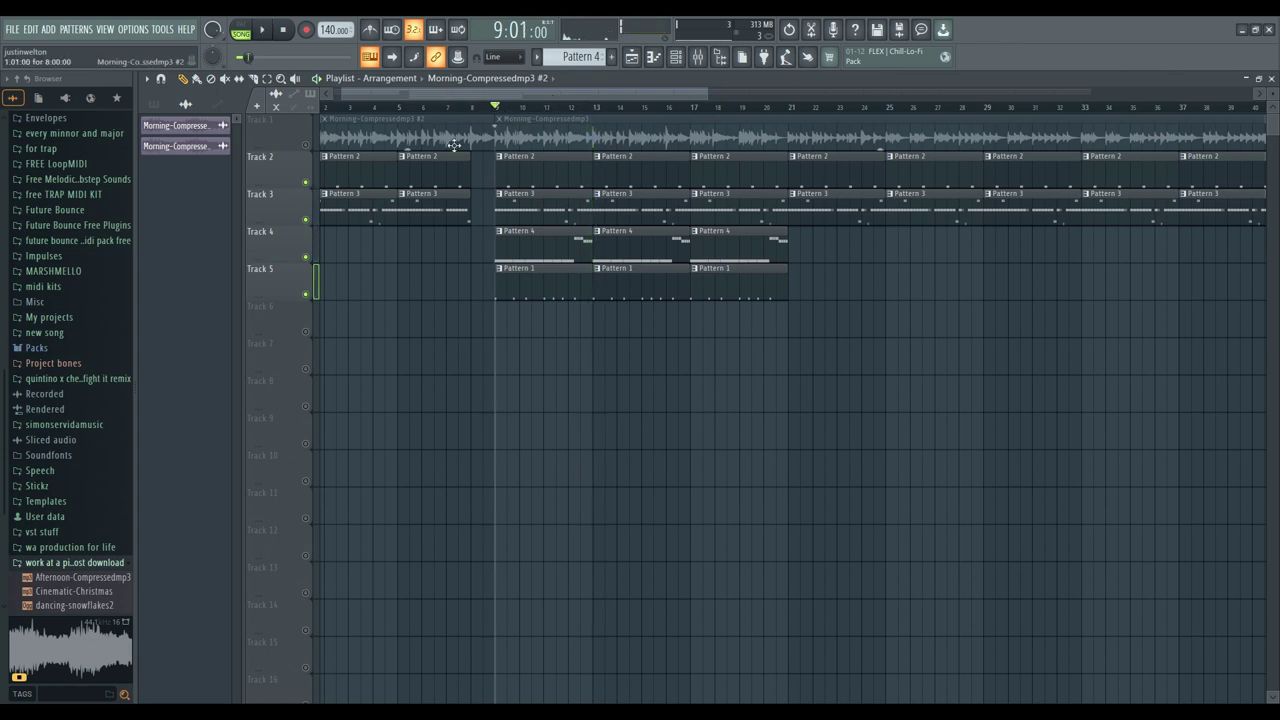
# Step: Unmute the audio loop track and play from bar 9 with the mixer open to check the track levels
pyautogui.click(306, 145)
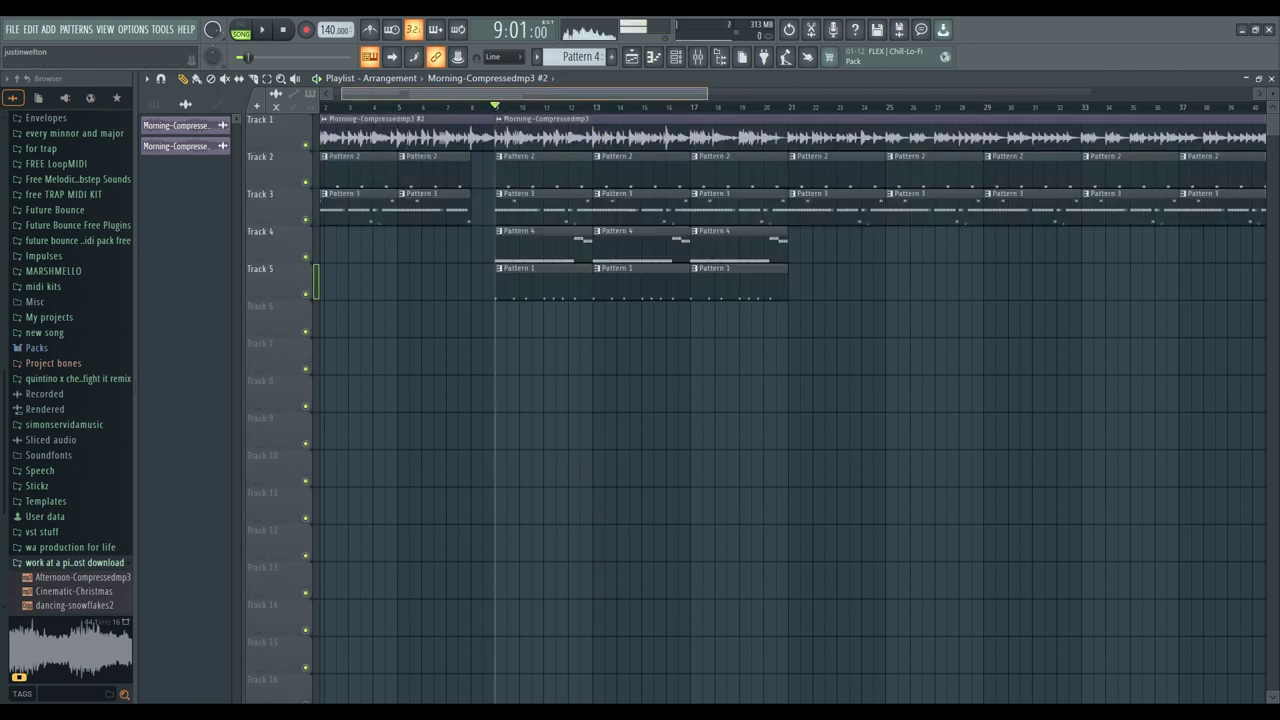
pyautogui.press('space')
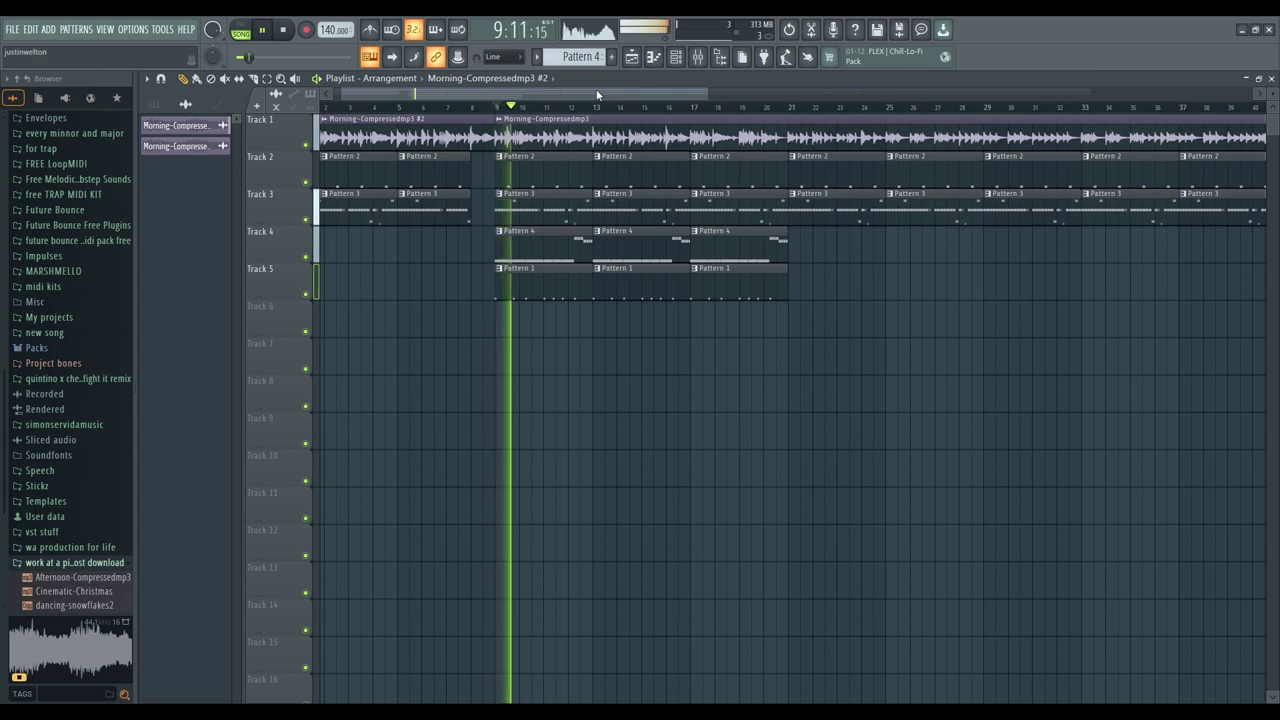
pyautogui.click(700, 60)
pyautogui.press('space')
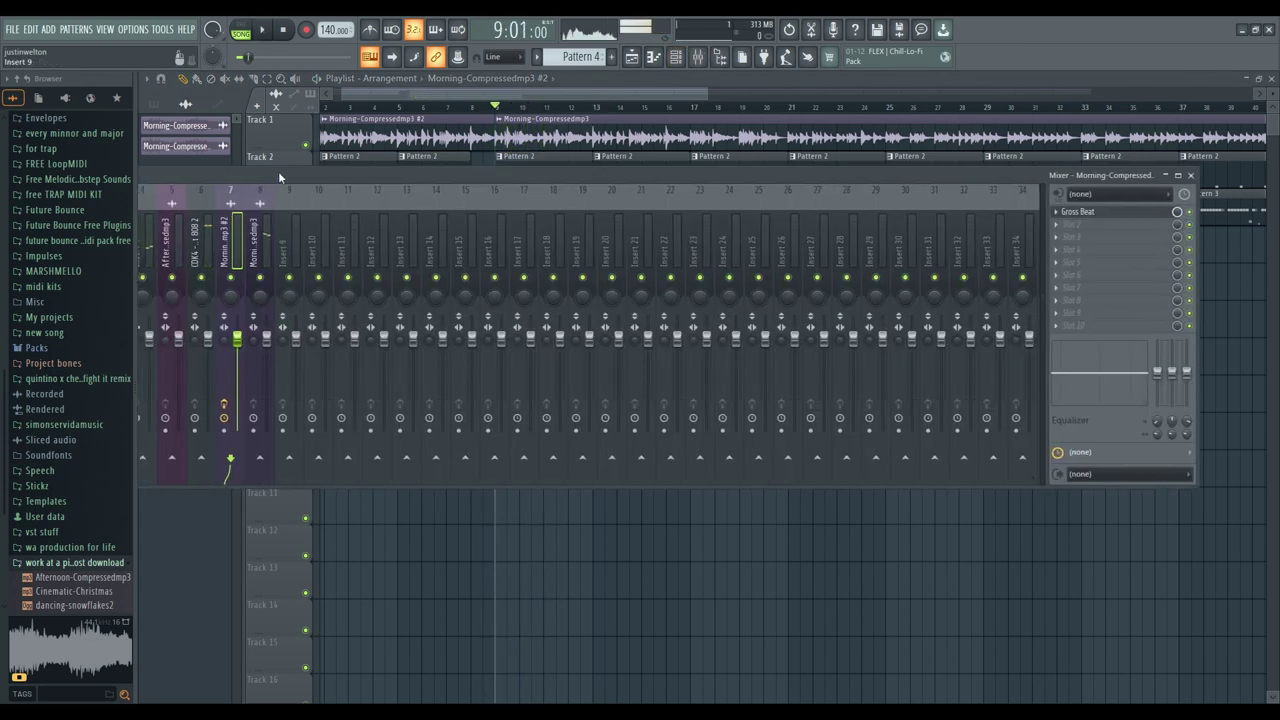
pyautogui.moveTo(278, 171); pyautogui.dragTo(526, 173)
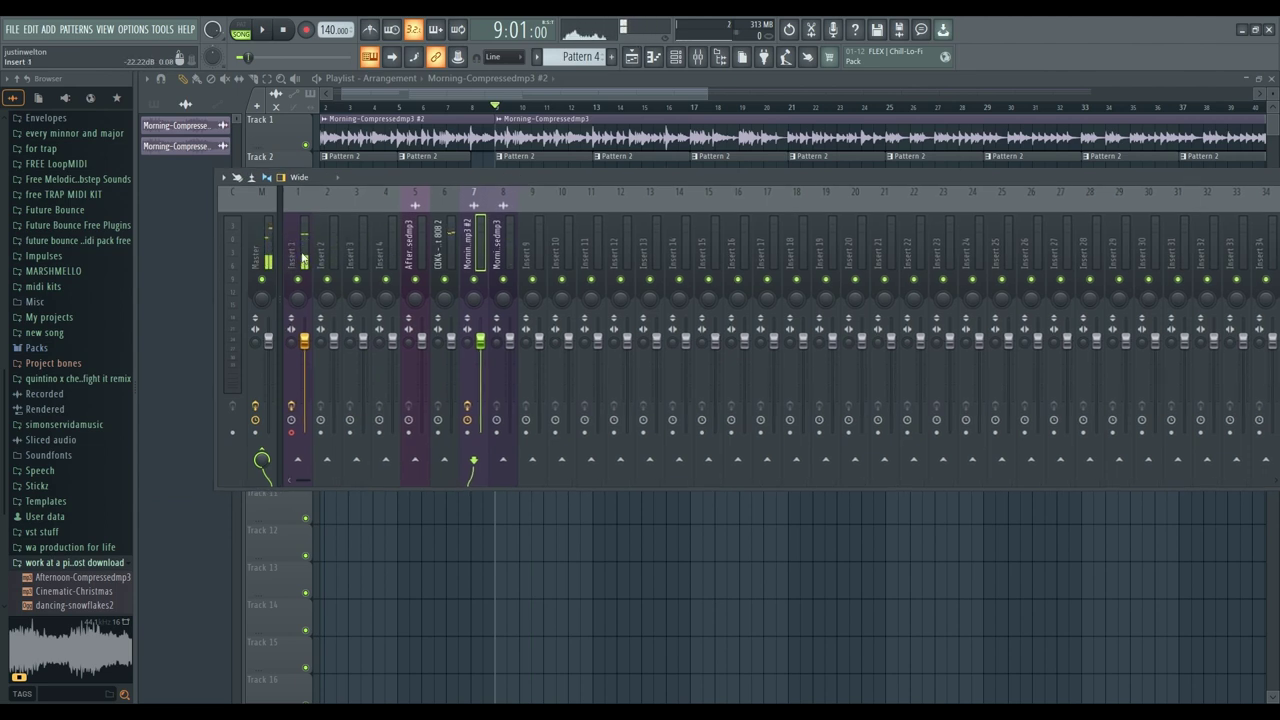
pyautogui.press('space')
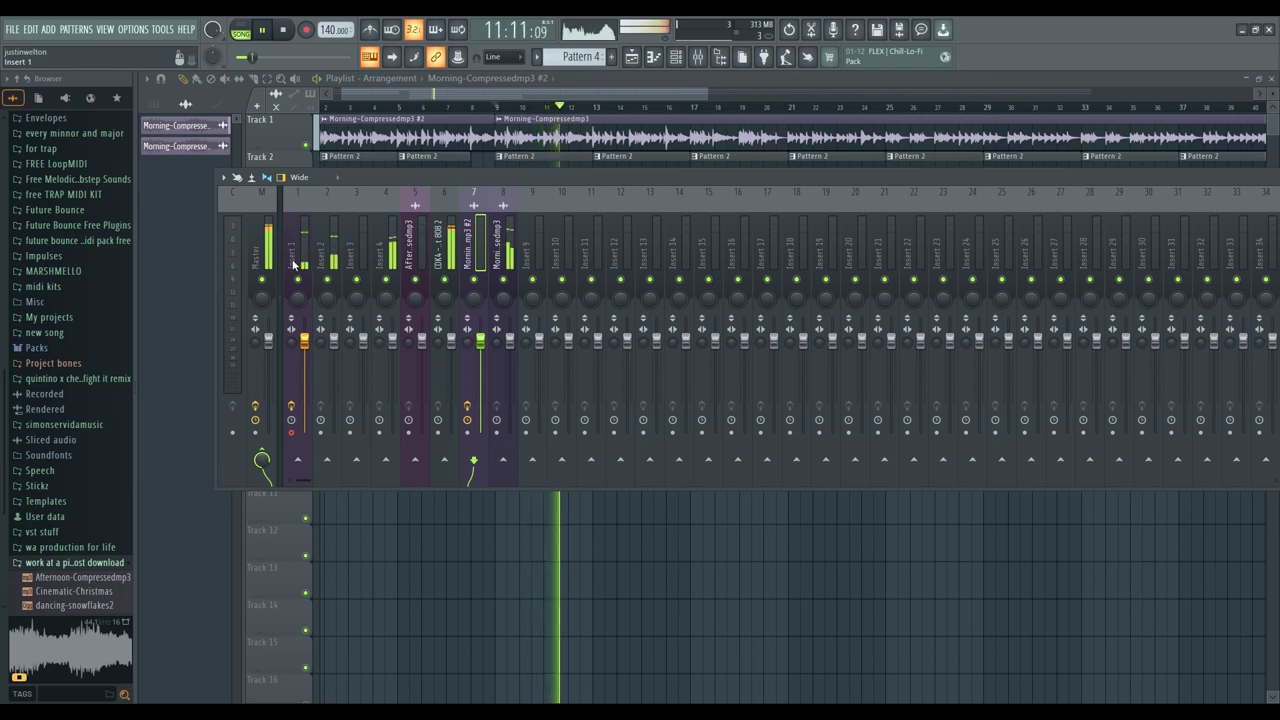
pyautogui.press('space')
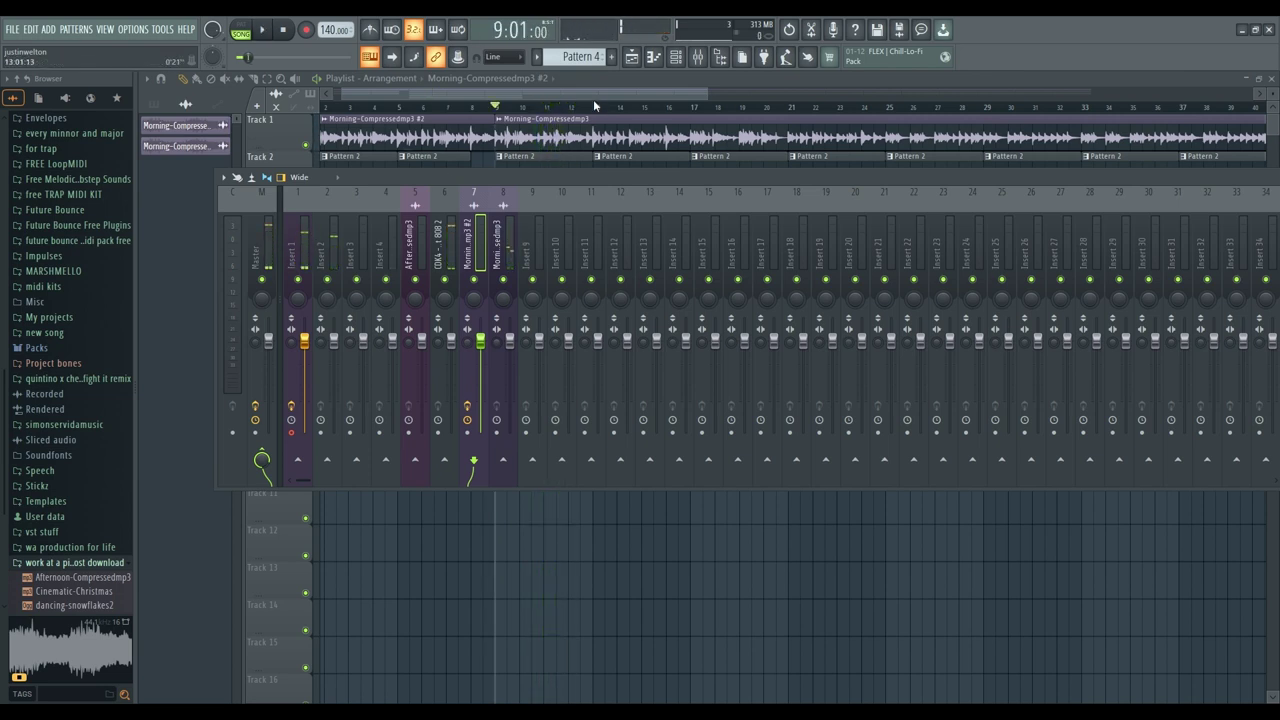
# Step: Play the section from bar 9 and the intro from bar 1 while comparing their levels in the mixer
pyautogui.press('space')
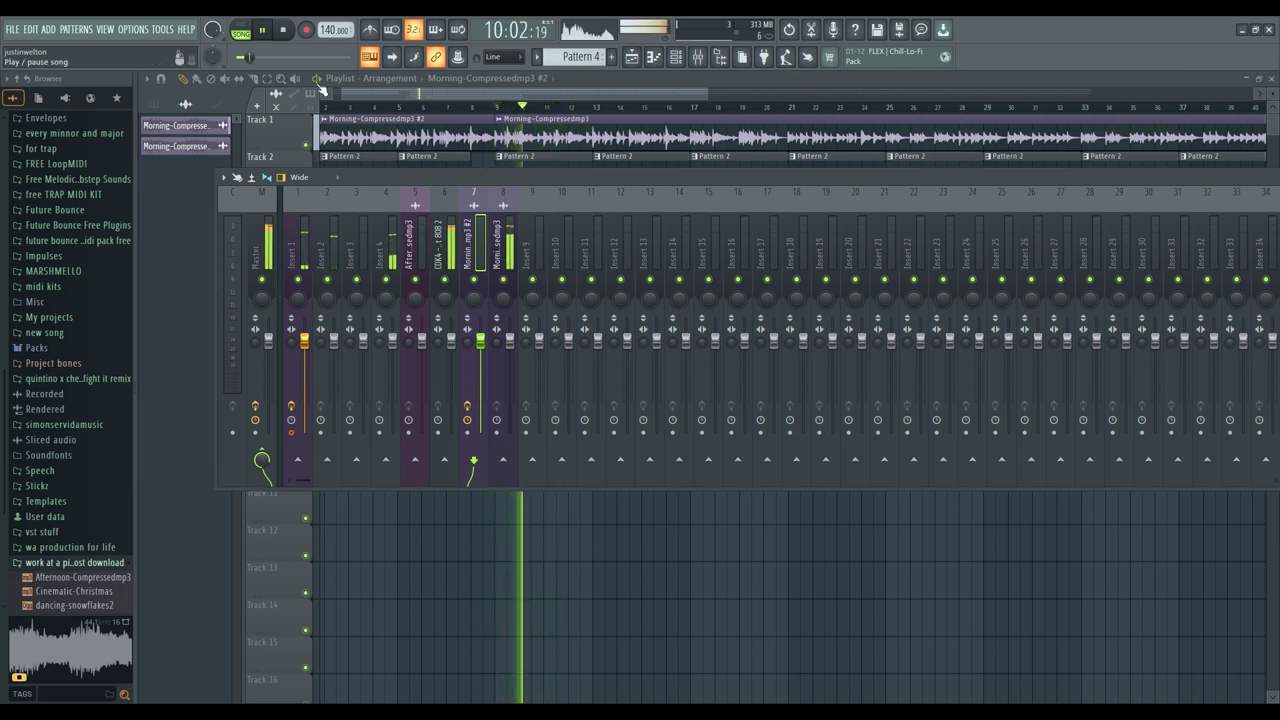
pyautogui.press('space')
pyautogui.click(283, 32)
pyautogui.press('space')
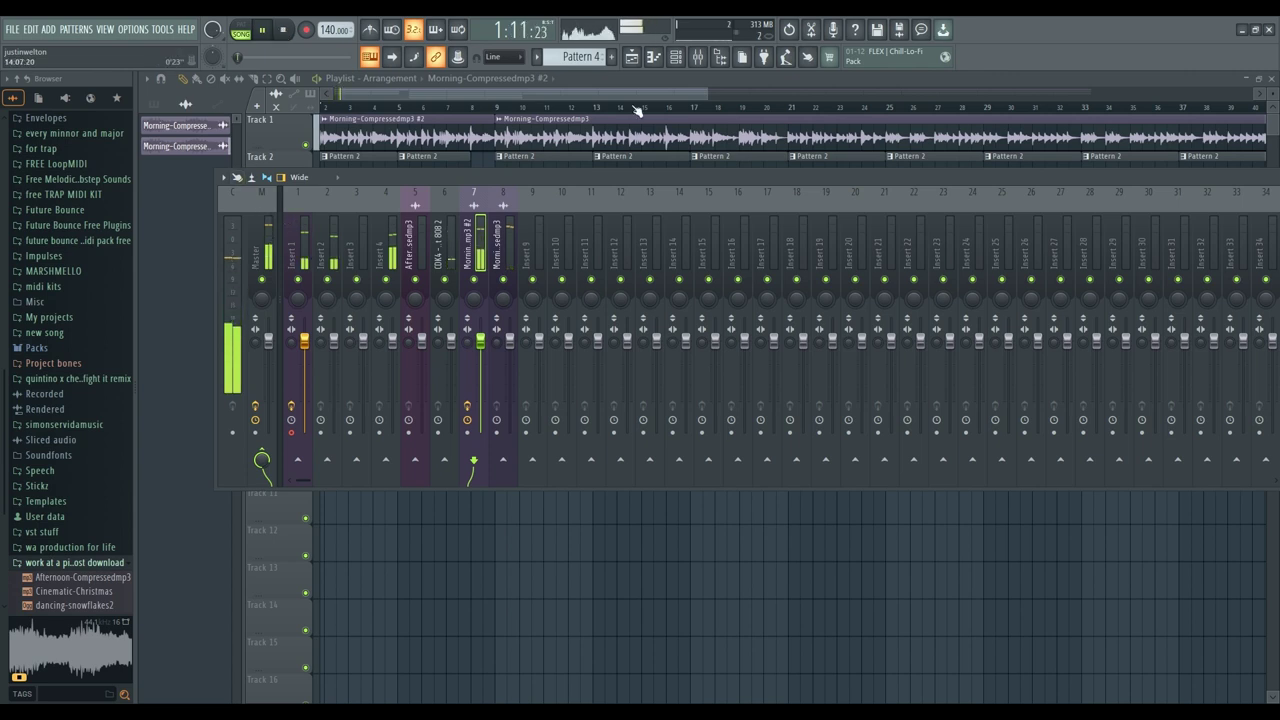
pyautogui.click(697, 56)
pyautogui.click(698, 57)
pyautogui.press('space')
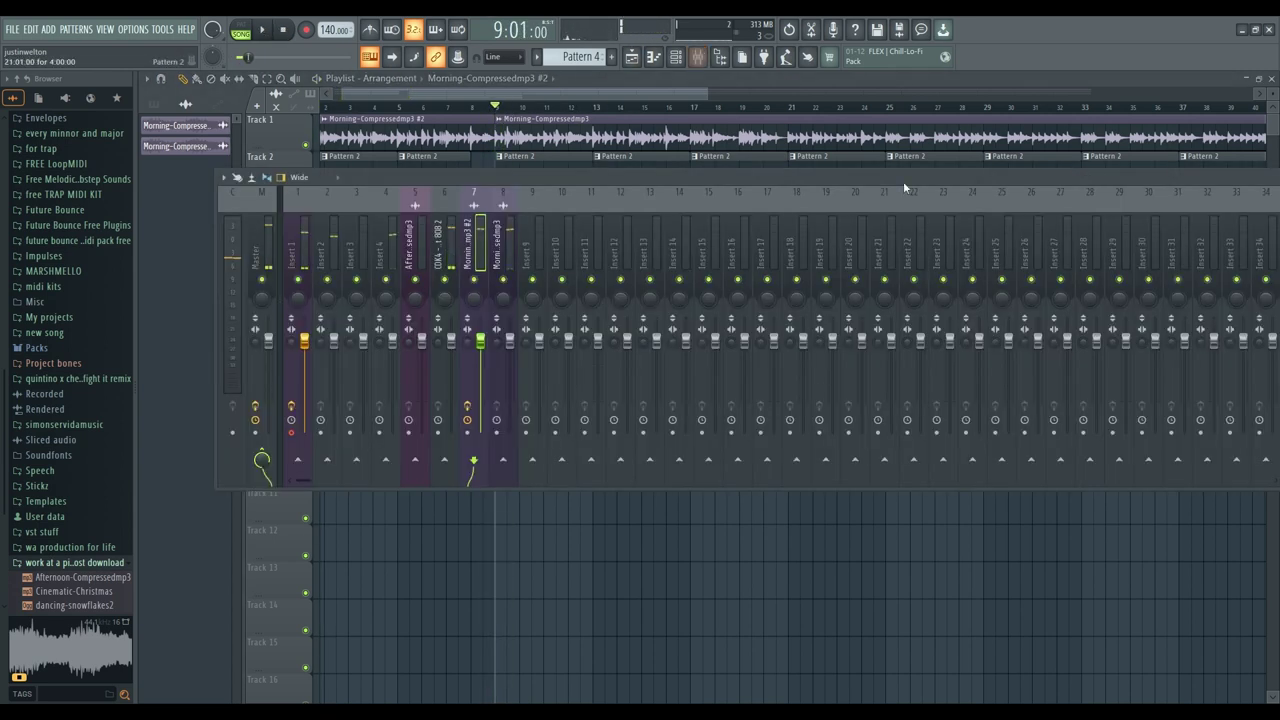
# Step: Move the In 1 audio input from mixer Insert 1 to Insert 21, leaving Insert 1 without an input
pyautogui.moveTo(904, 182); pyautogui.dragTo(675, 178)
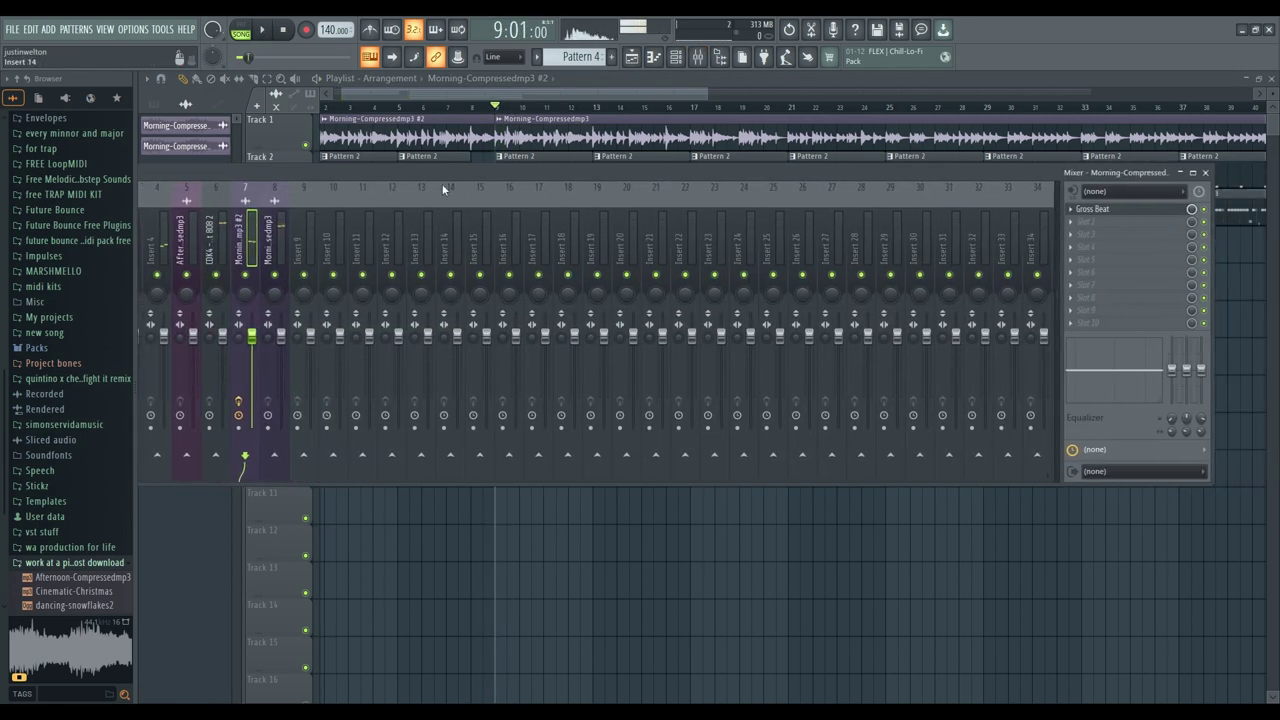
pyautogui.moveTo(325, 174); pyautogui.dragTo(508, 162)
pyautogui.click(242, 248)
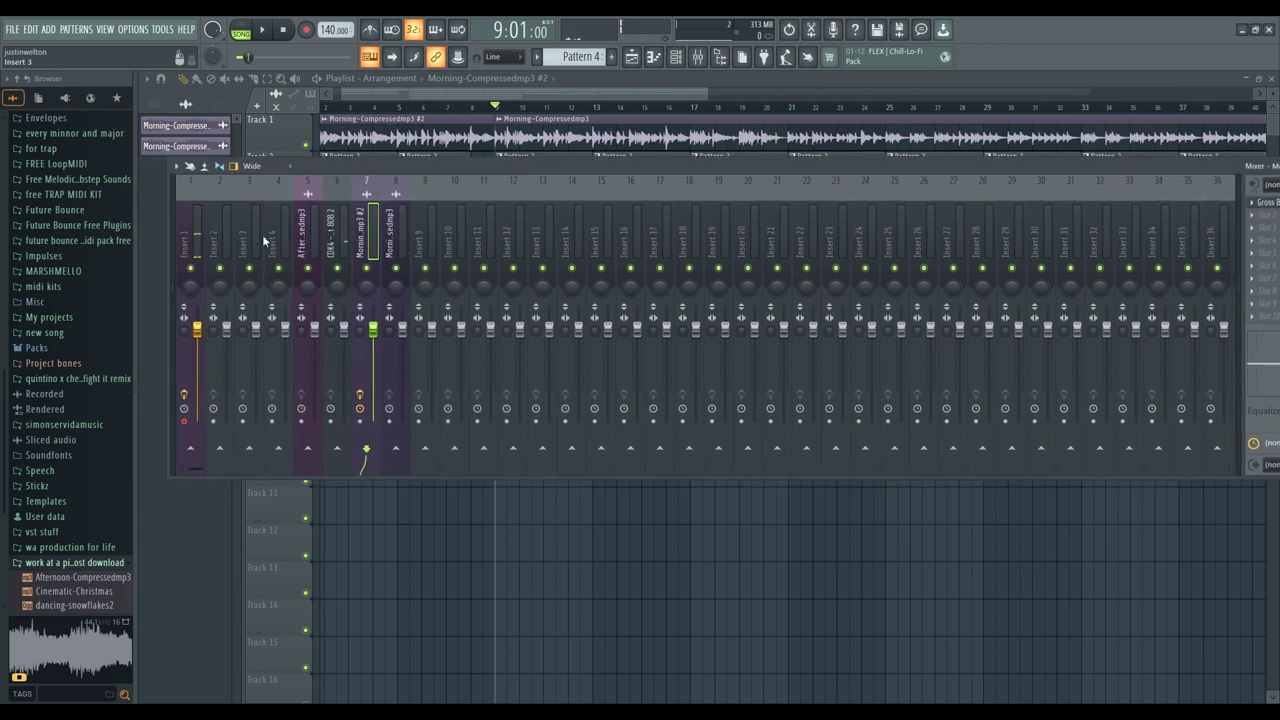
pyautogui.click(205, 234)
pyautogui.moveTo(375, 175); pyautogui.dragTo(255, 155)
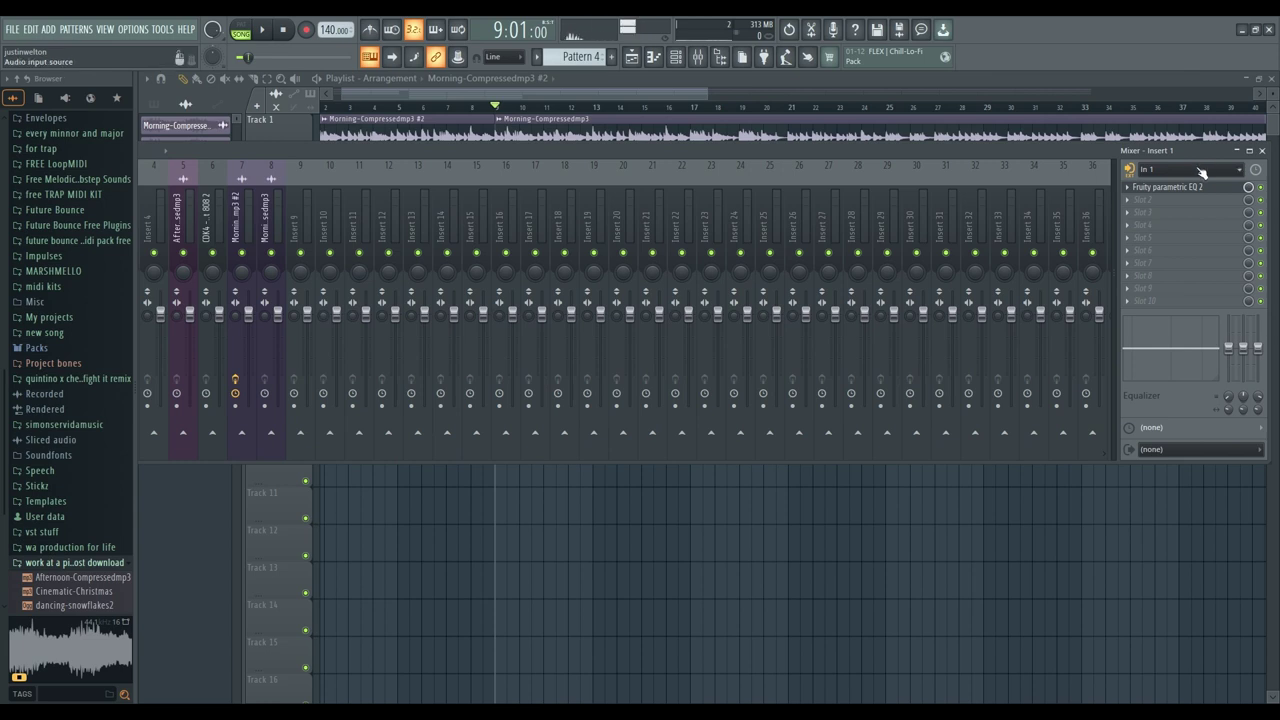
pyautogui.click(645, 219)
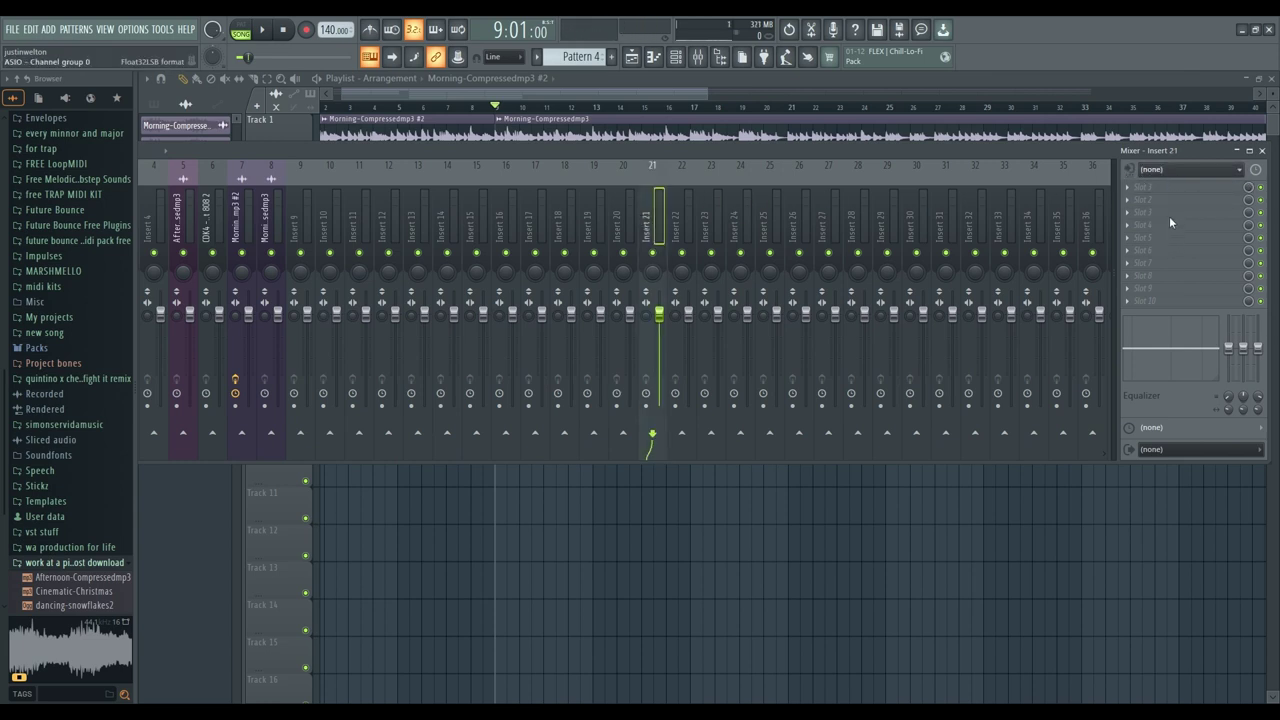
pyautogui.click(1170, 218)
pyautogui.moveTo(784, 153); pyautogui.dragTo(1020, 157)
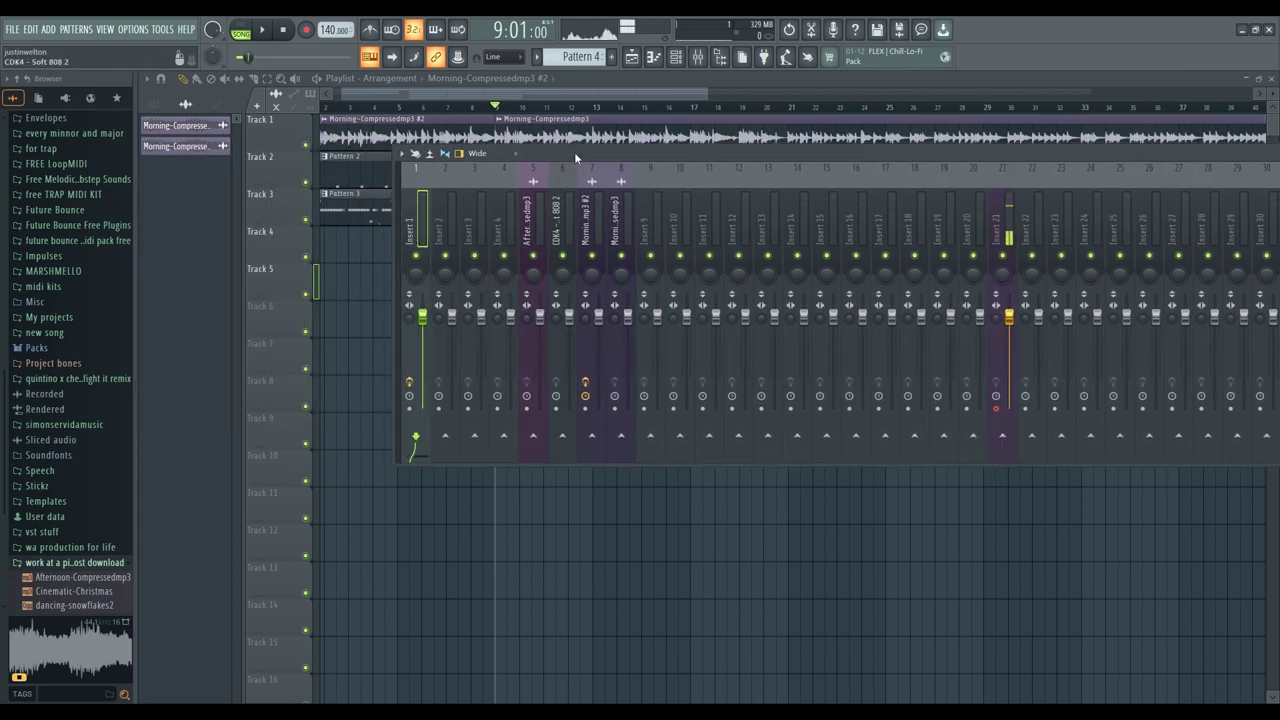
pyautogui.moveTo(574, 152); pyautogui.dragTo(340, 160)
pyautogui.moveTo(955, 160); pyautogui.dragTo(855, 163)
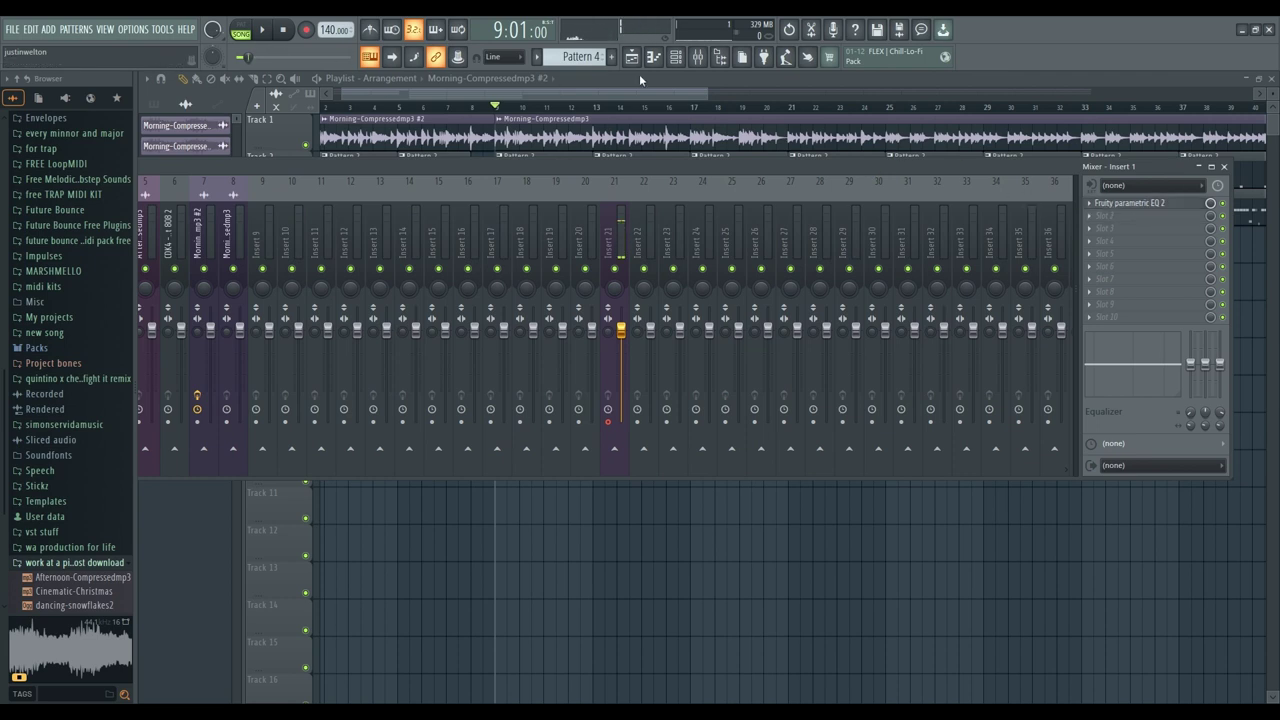
# Step: Close the mixer, set bars 9 to 13 as the playback loop, and mute tracks 1, 3 and 4
pyautogui.press('F9')
pyautogui.click(306, 145)
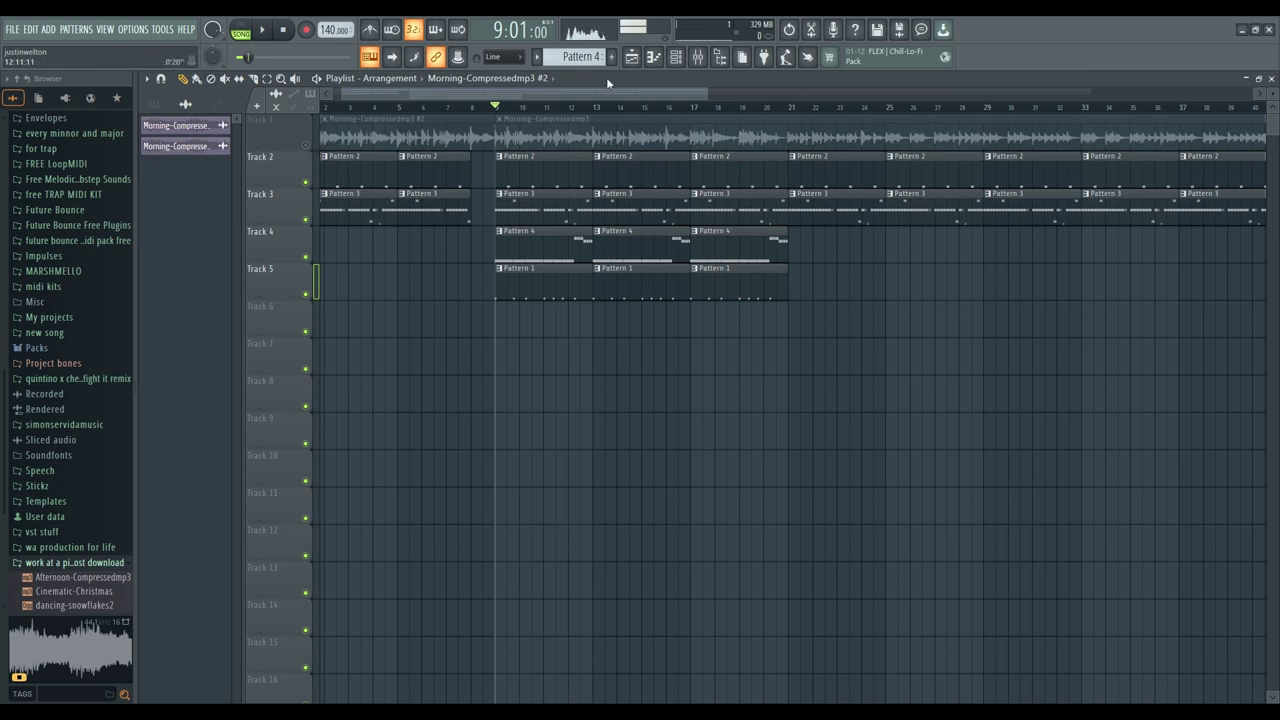
pyautogui.moveTo(500, 115); pyautogui.dragTo(565, 120)
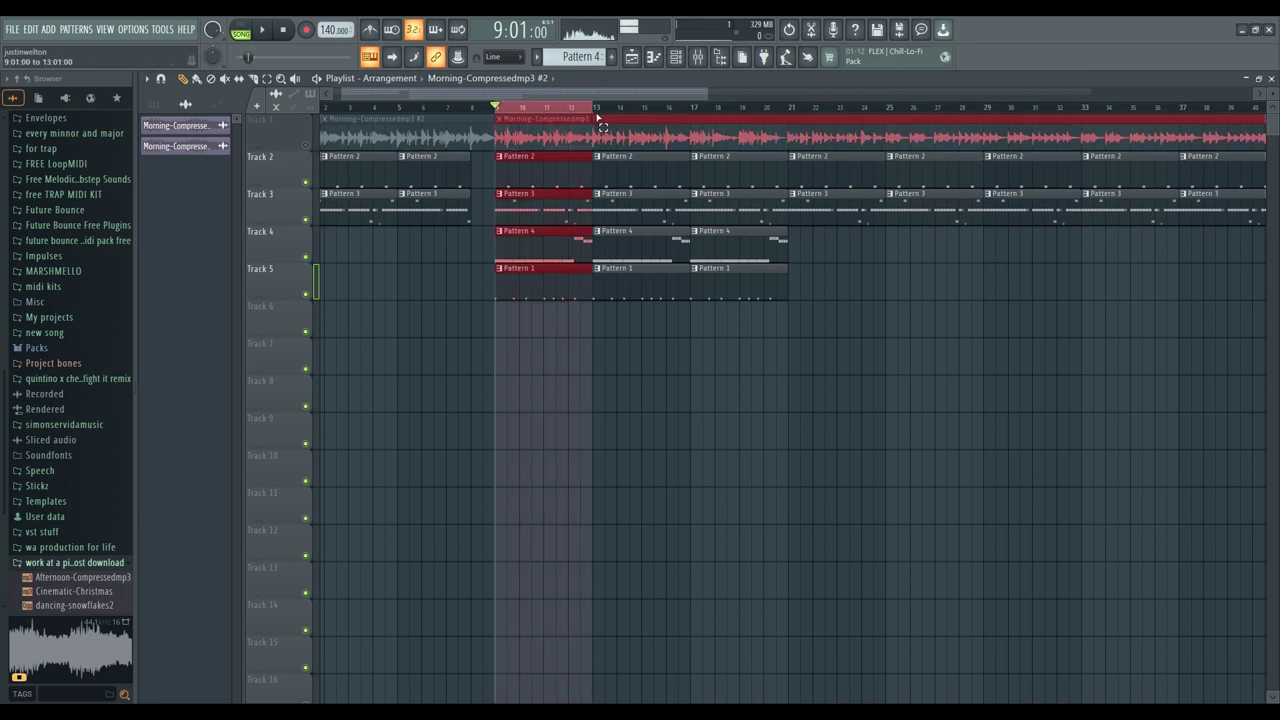
pyautogui.click(306, 220)
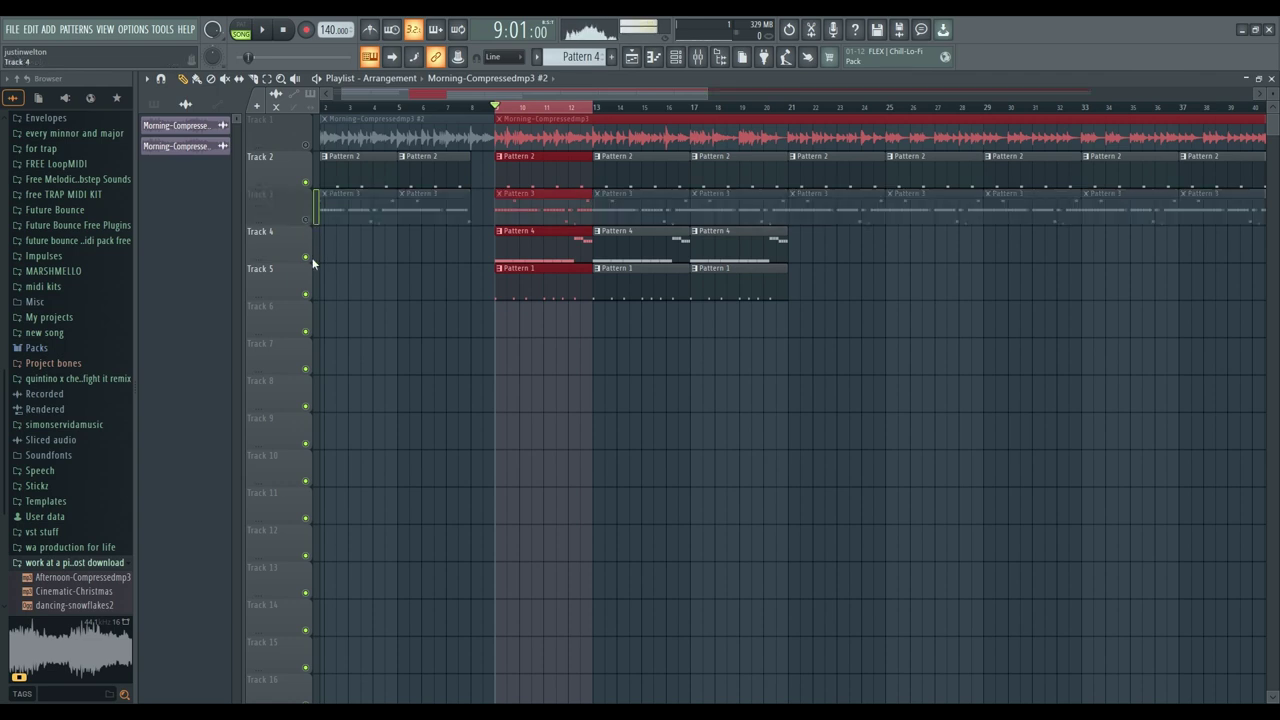
pyautogui.click(306, 257)
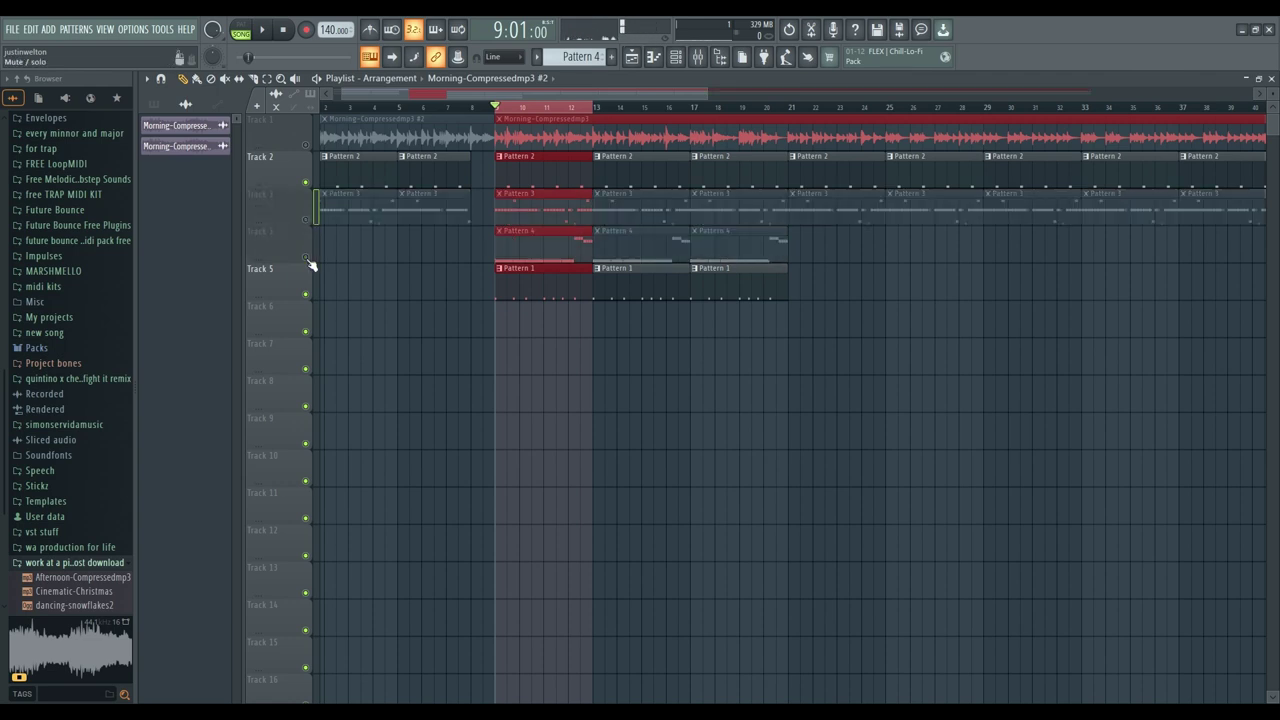
pyautogui.rightClick(485, 208)
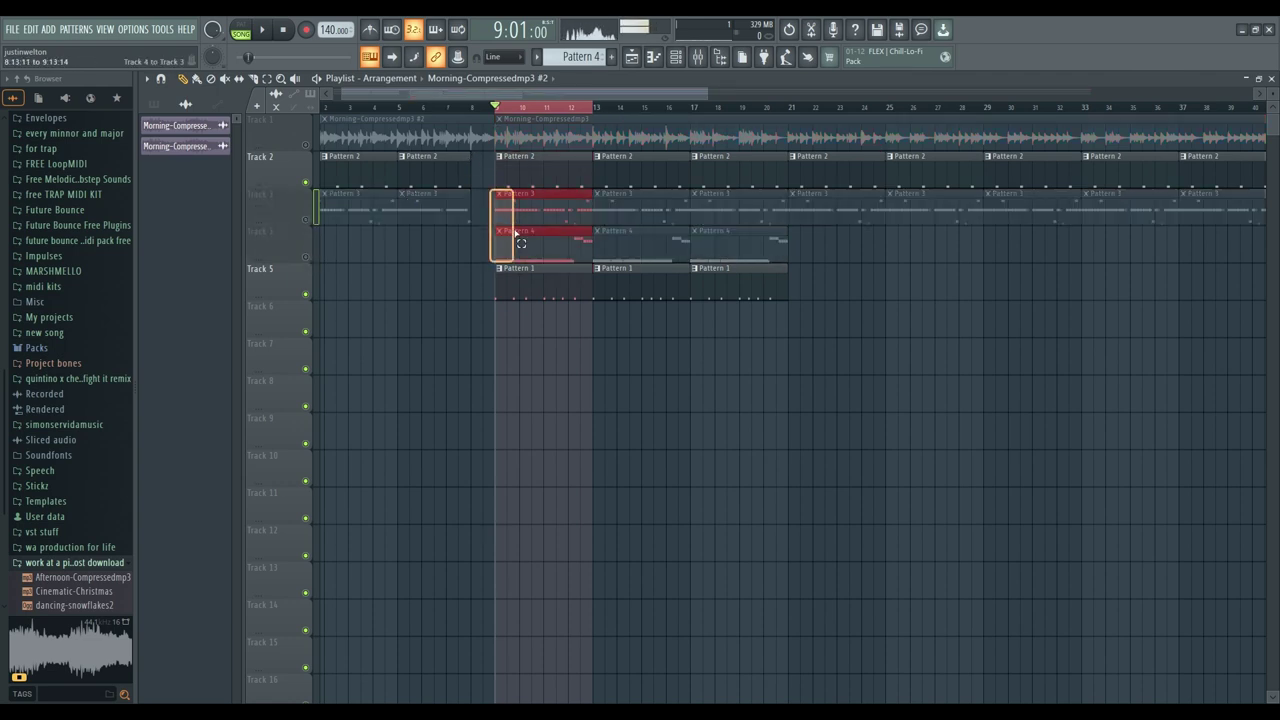
pyautogui.moveTo(521, 243); pyautogui.dragTo(521, 246)
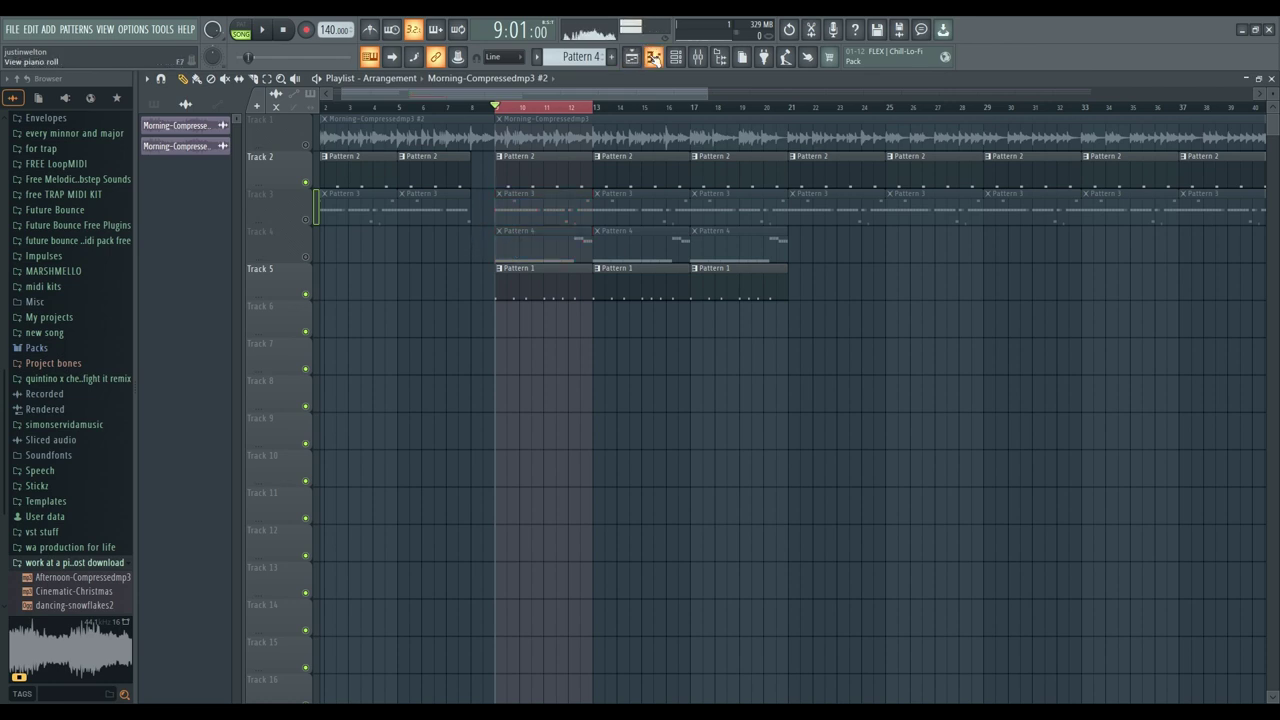
# Step: Review the Fruity parametric EQ 2 on Insert 1, add a Fruity soft clipper in slot 2, and play the loop
pyautogui.click(697, 57)
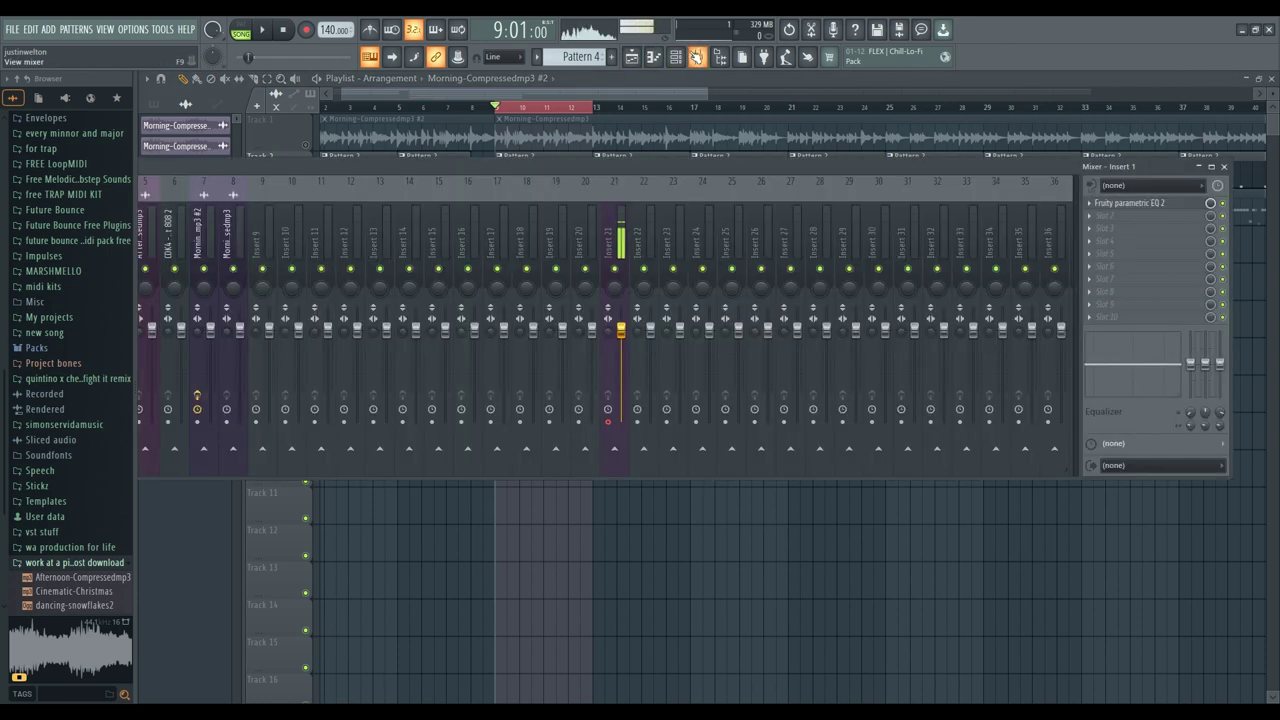
pyautogui.click(1094, 212)
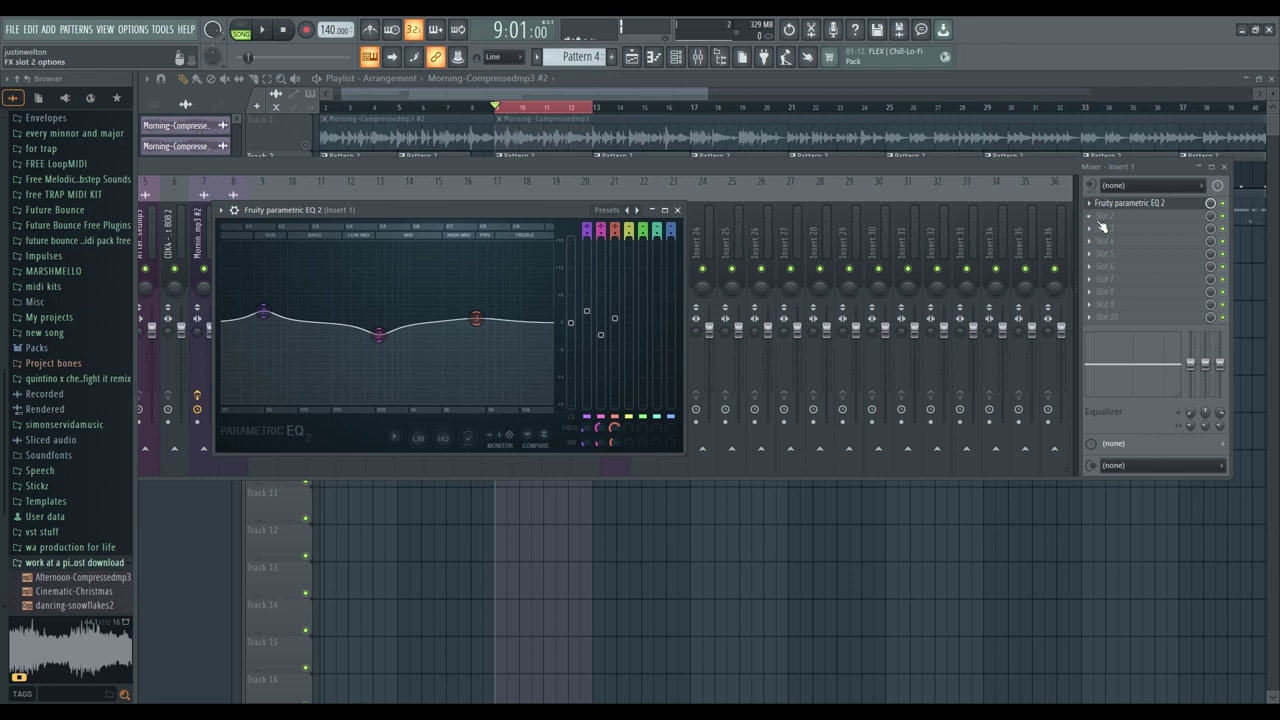
pyautogui.click(1091, 218)
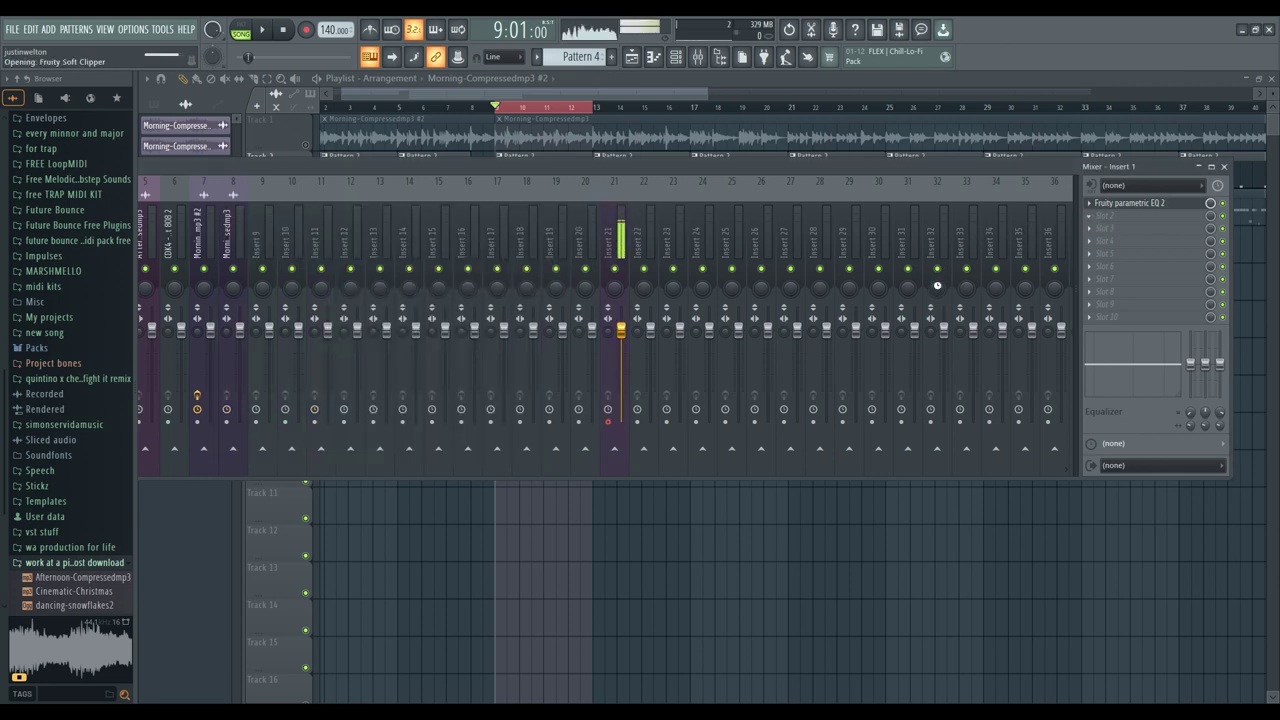
pyautogui.press('space')
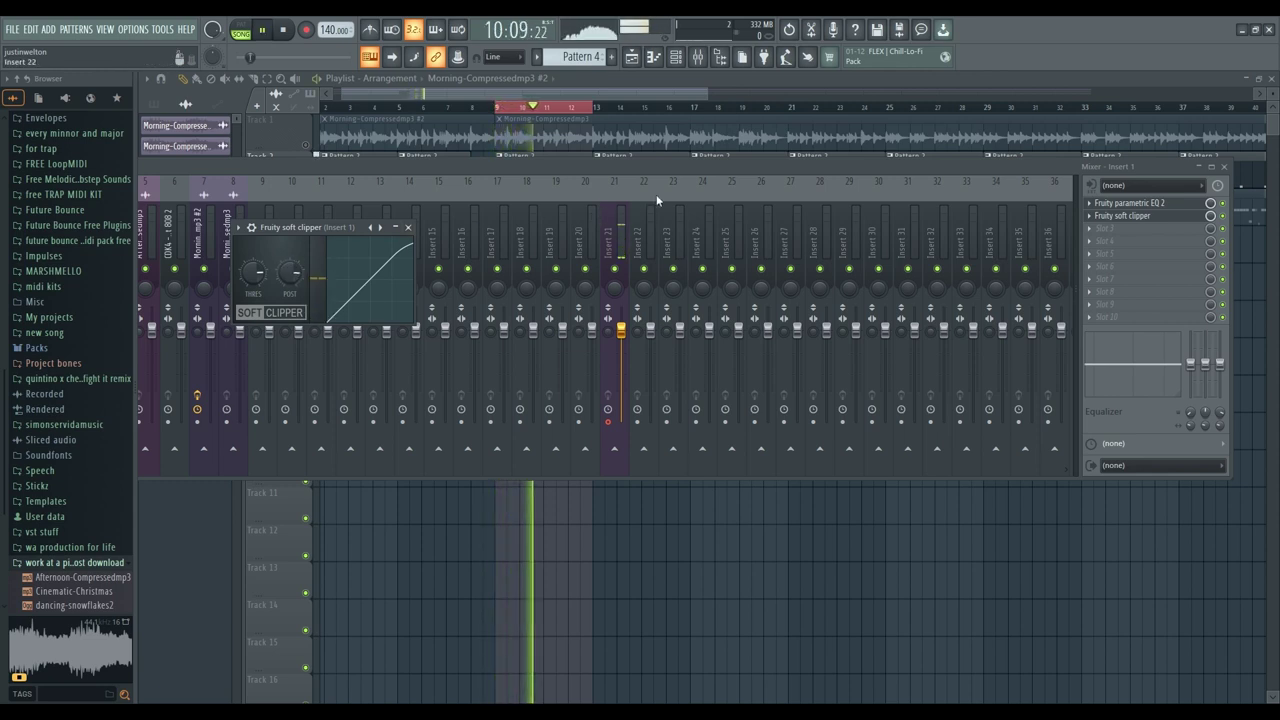
pyautogui.moveTo(388, 168); pyautogui.dragTo(592, 189)
pyautogui.press('space')
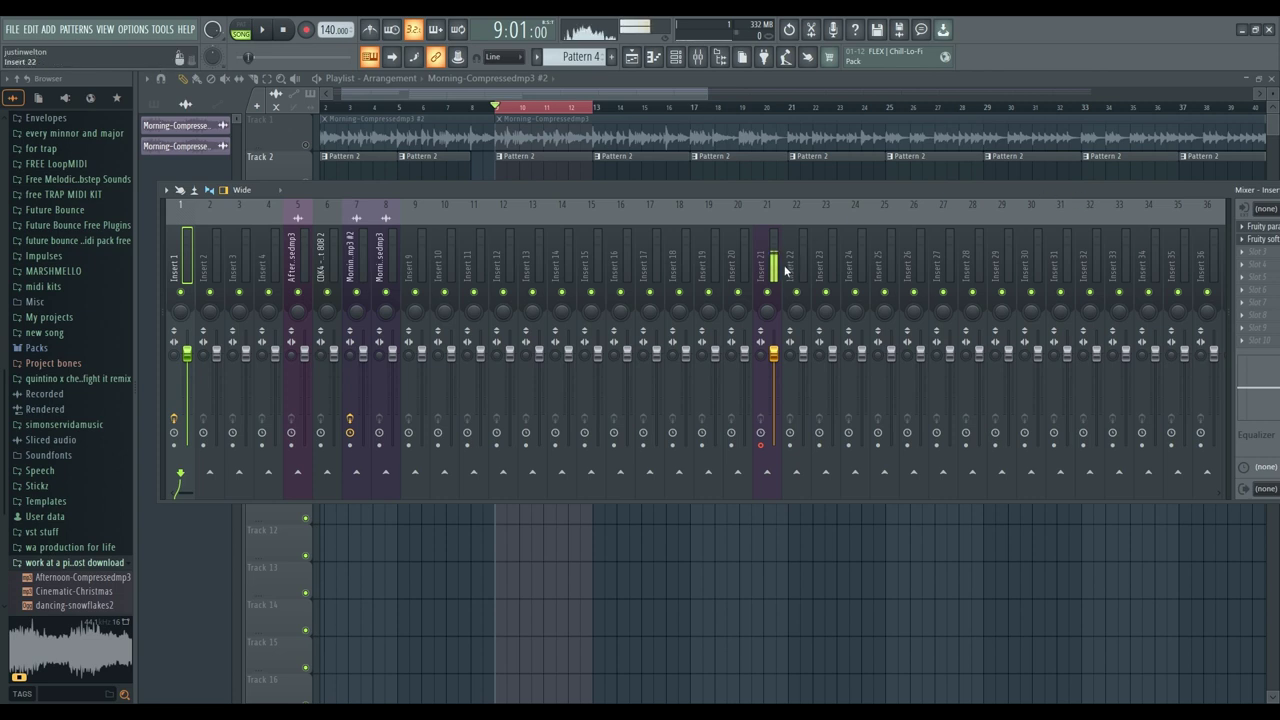
# Step: Lower the volume of Insert 21 to about 71% while playing the loop, and restore the fader to its original level
pyautogui.moveTo(777, 357); pyautogui.dragTo(776, 372)
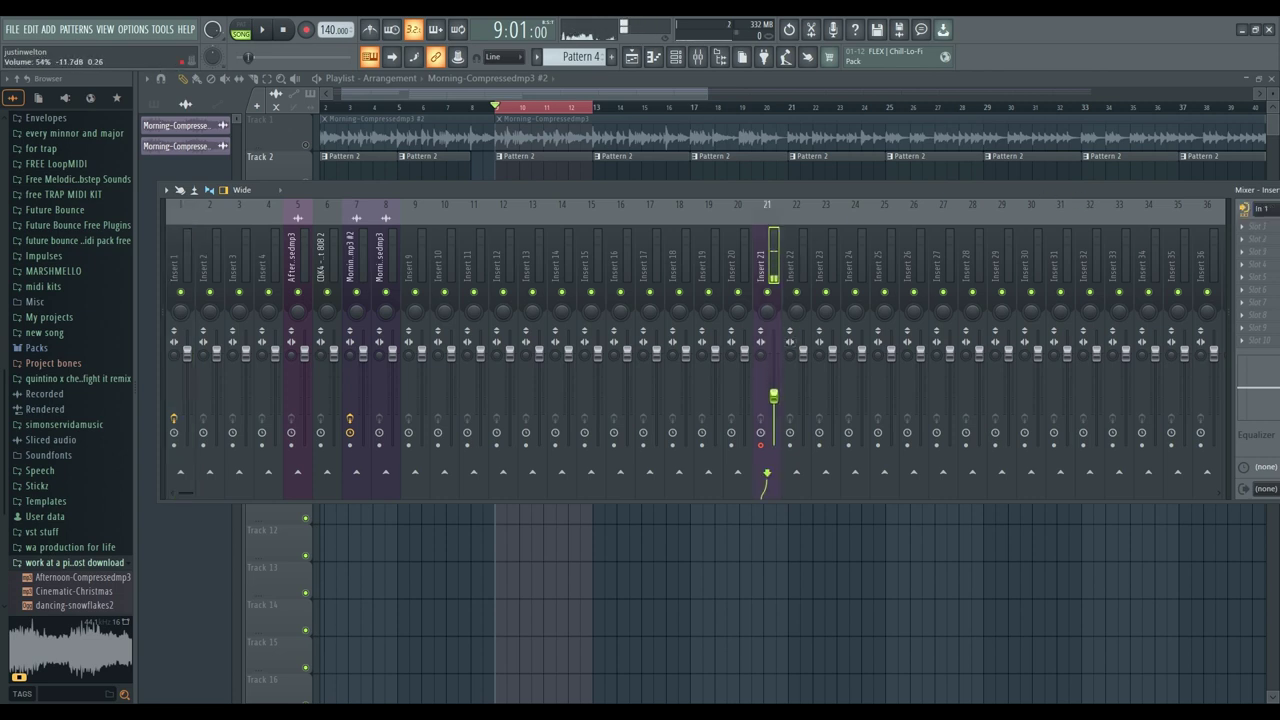
pyautogui.press('space')
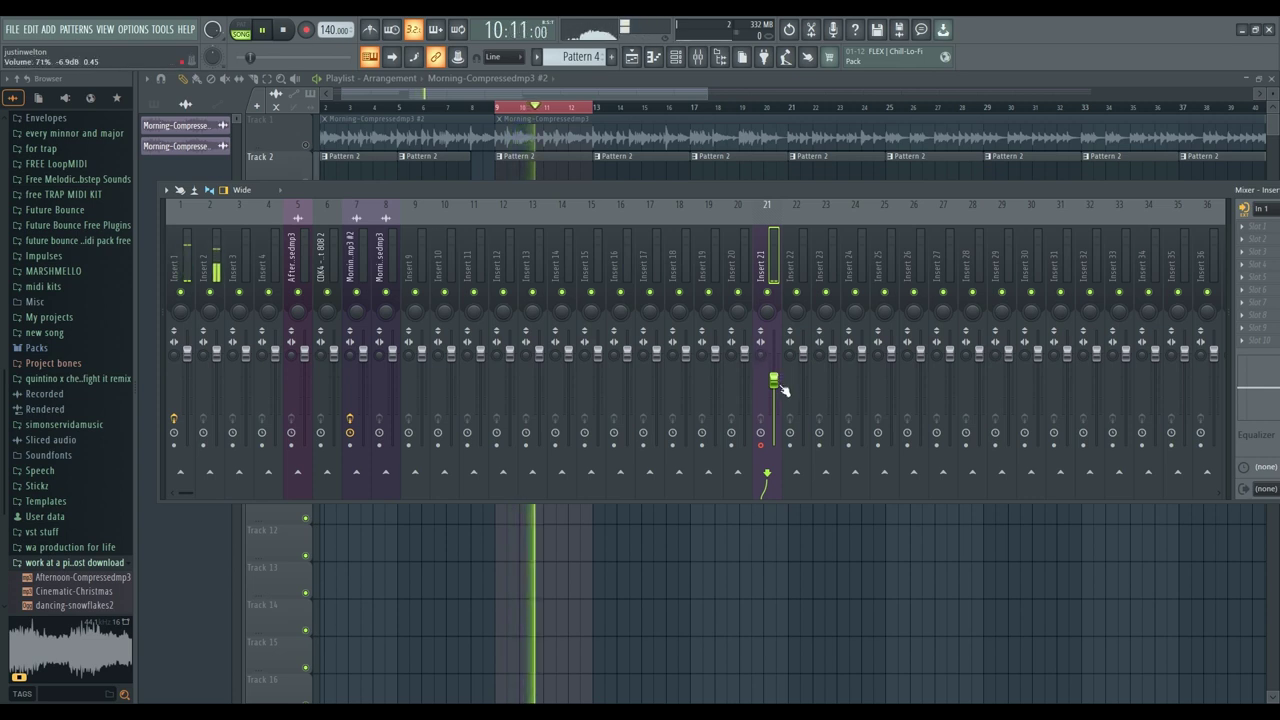
pyautogui.moveTo(775, 381); pyautogui.dragTo(780, 353)
pyautogui.press('space')
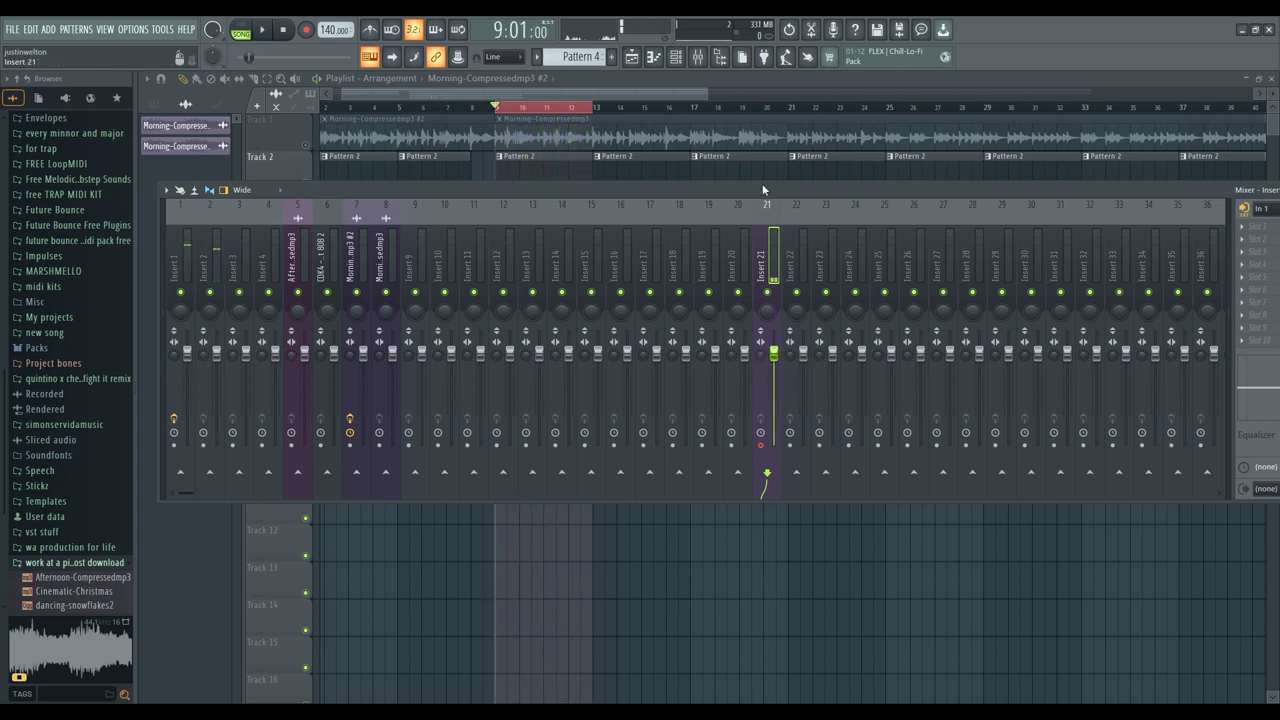
pyautogui.moveTo(762, 183); pyautogui.dragTo(531, 178)
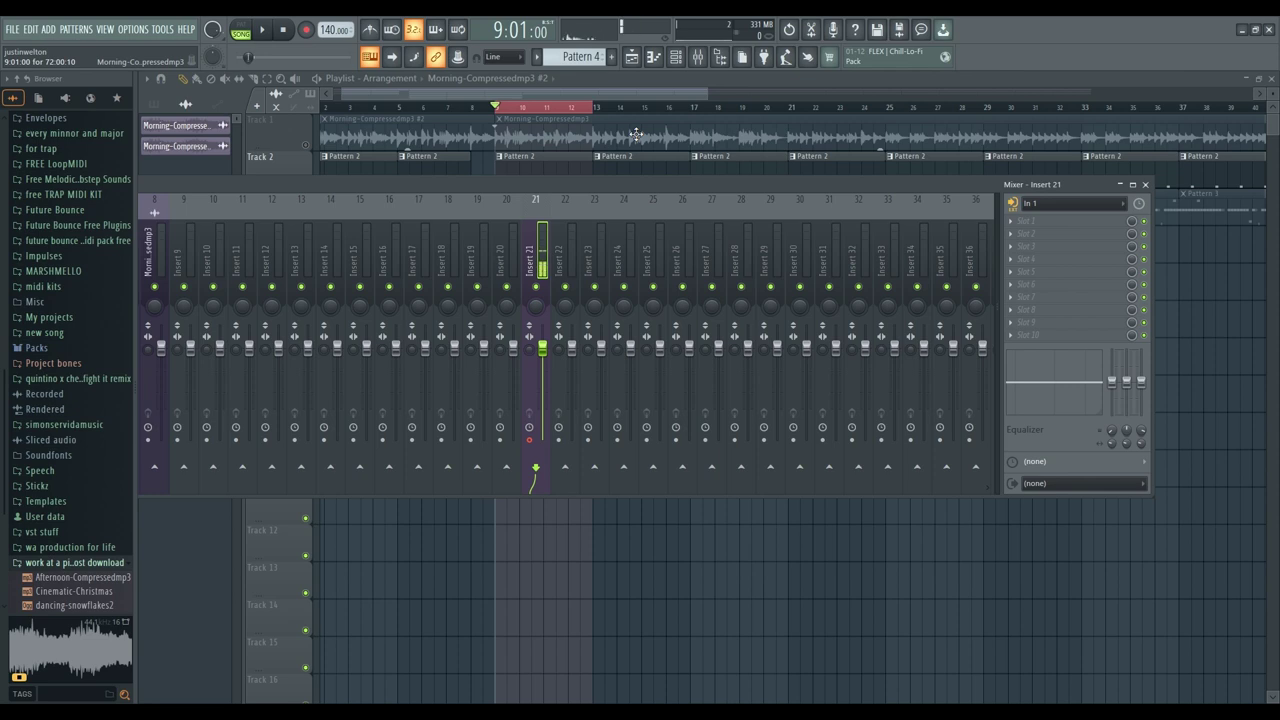
# Step: Play the bar 9 to 13 loop and remove the In 1 audio input from Insert 21
pyautogui.press('space')
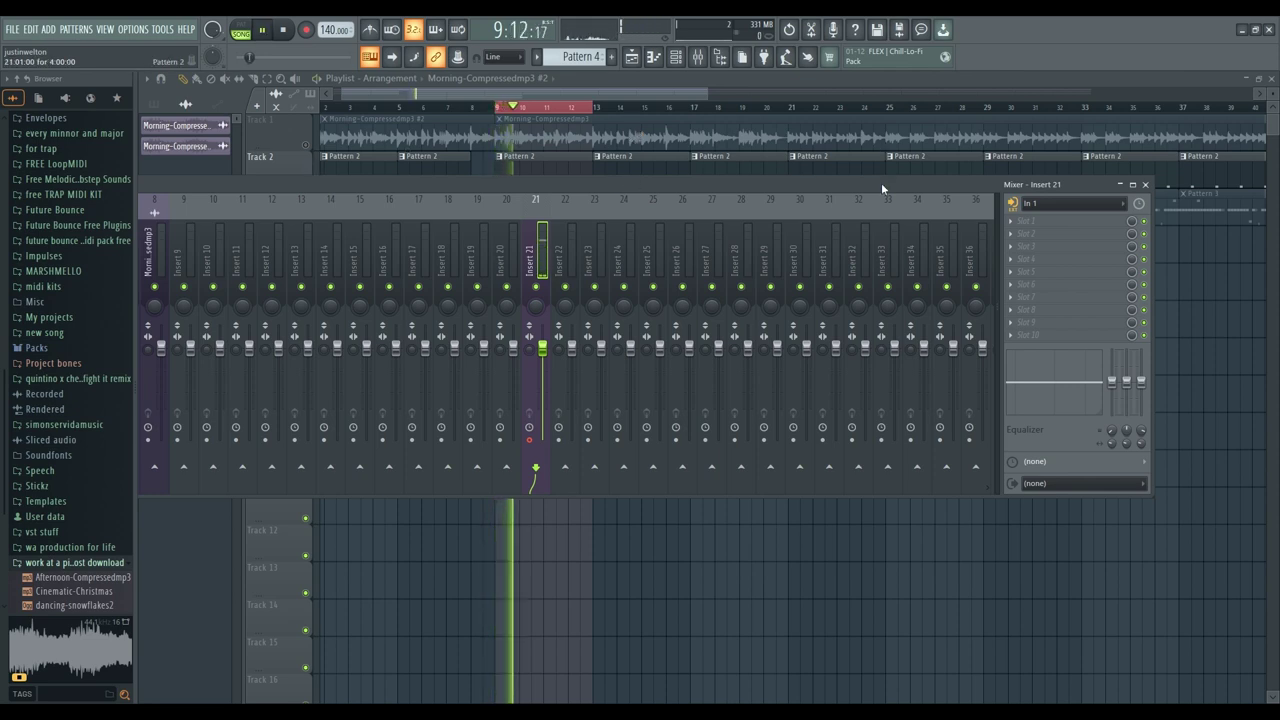
pyautogui.press('space')
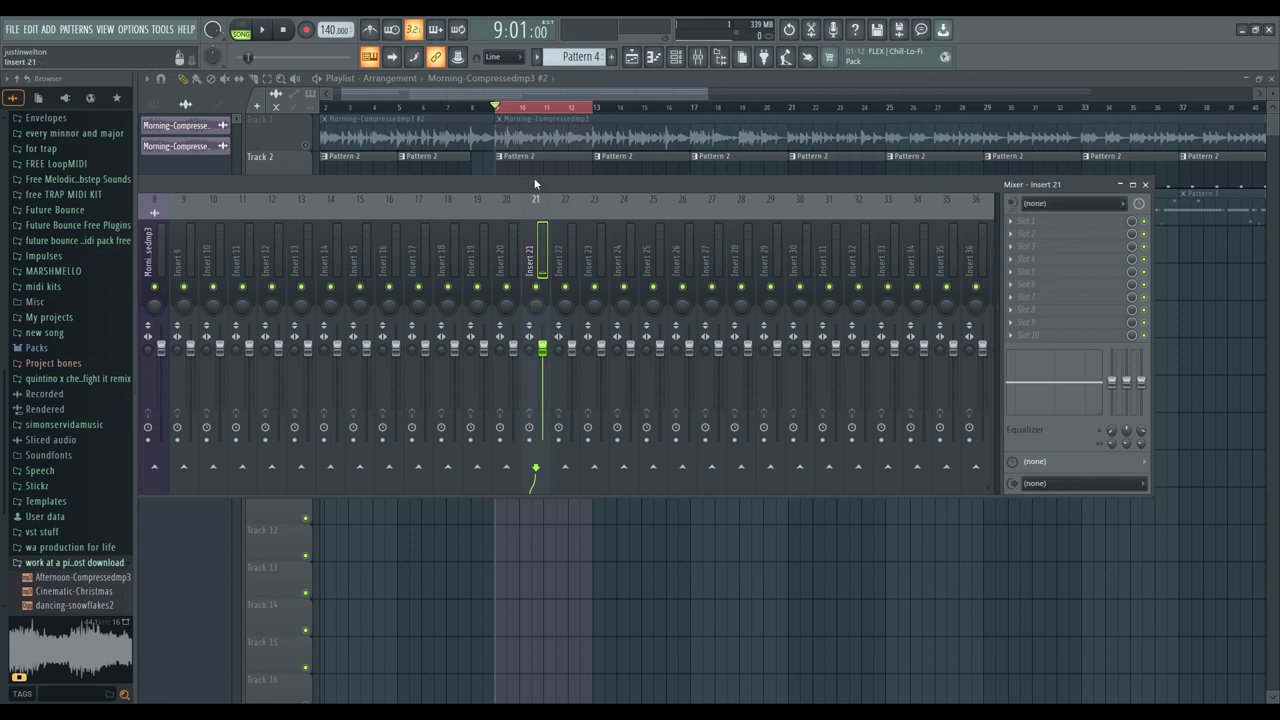
# Step: Add a Fruity soft clipper to slot 1 of Insert 2, checking the track while the loop plays
pyautogui.moveTo(535, 180); pyautogui.dragTo(823, 179)
pyautogui.press('space')
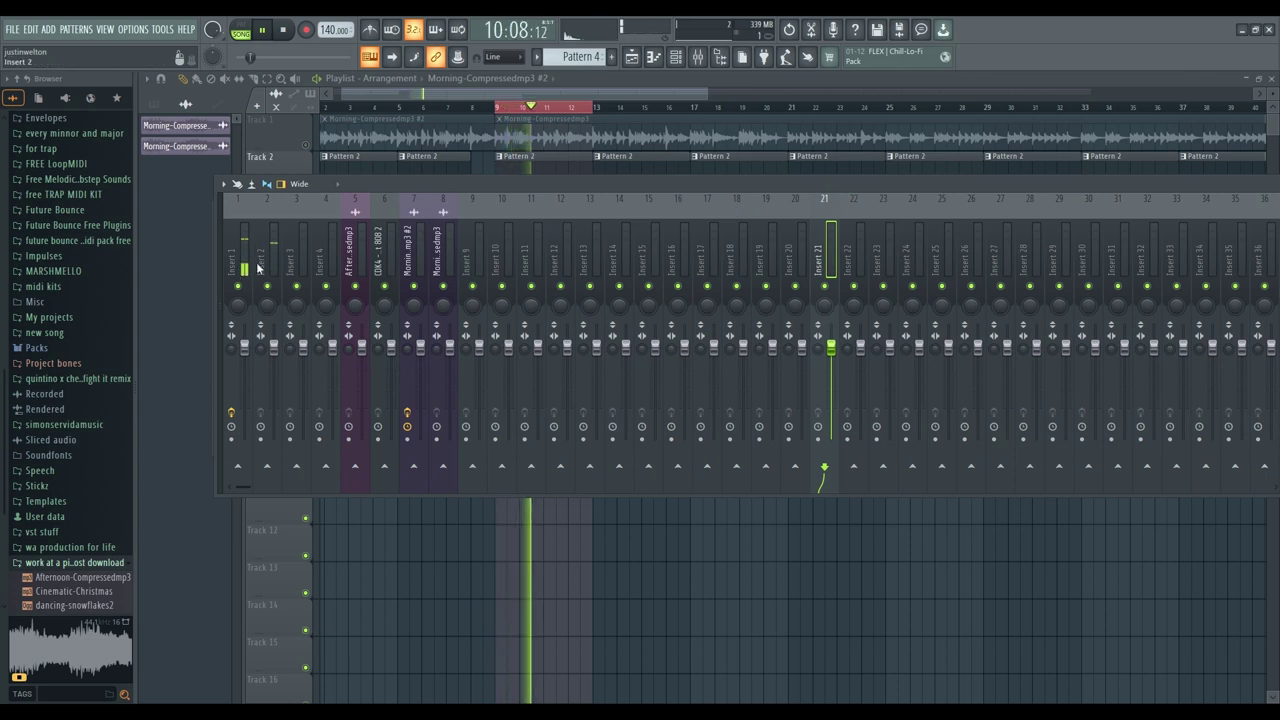
pyautogui.moveTo(482, 183); pyautogui.dragTo(239, 182)
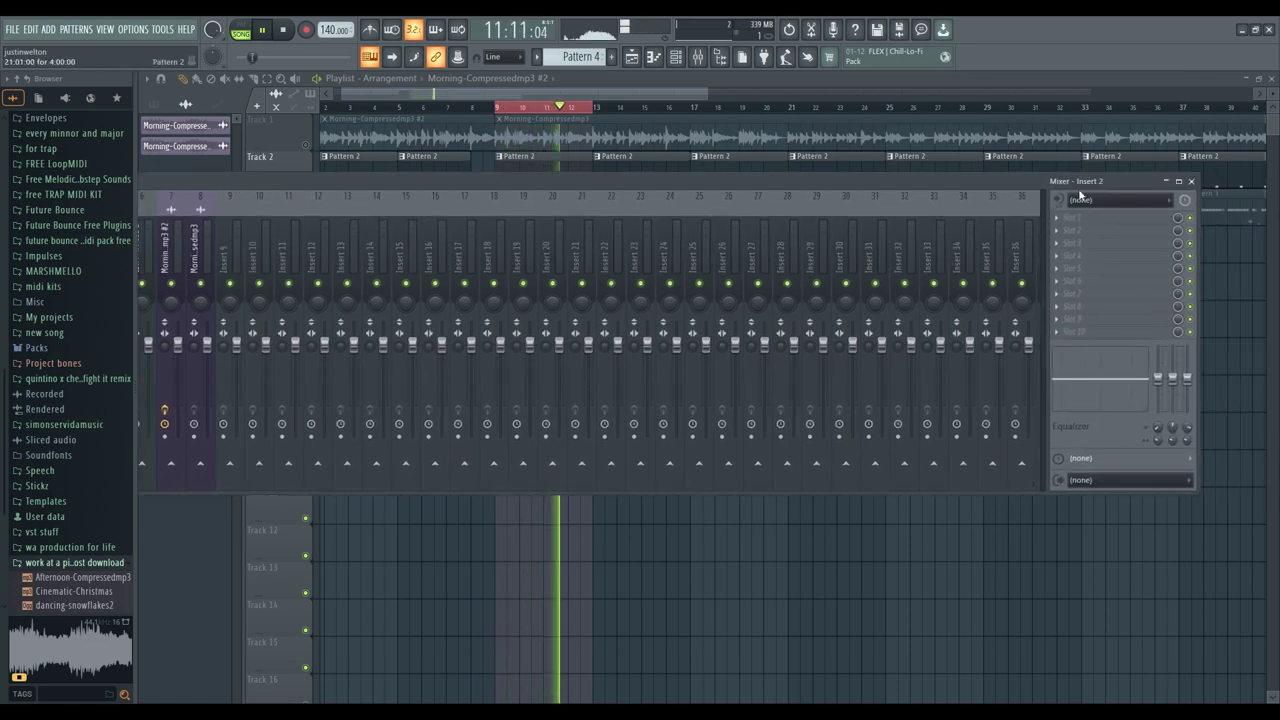
pyautogui.press('space')
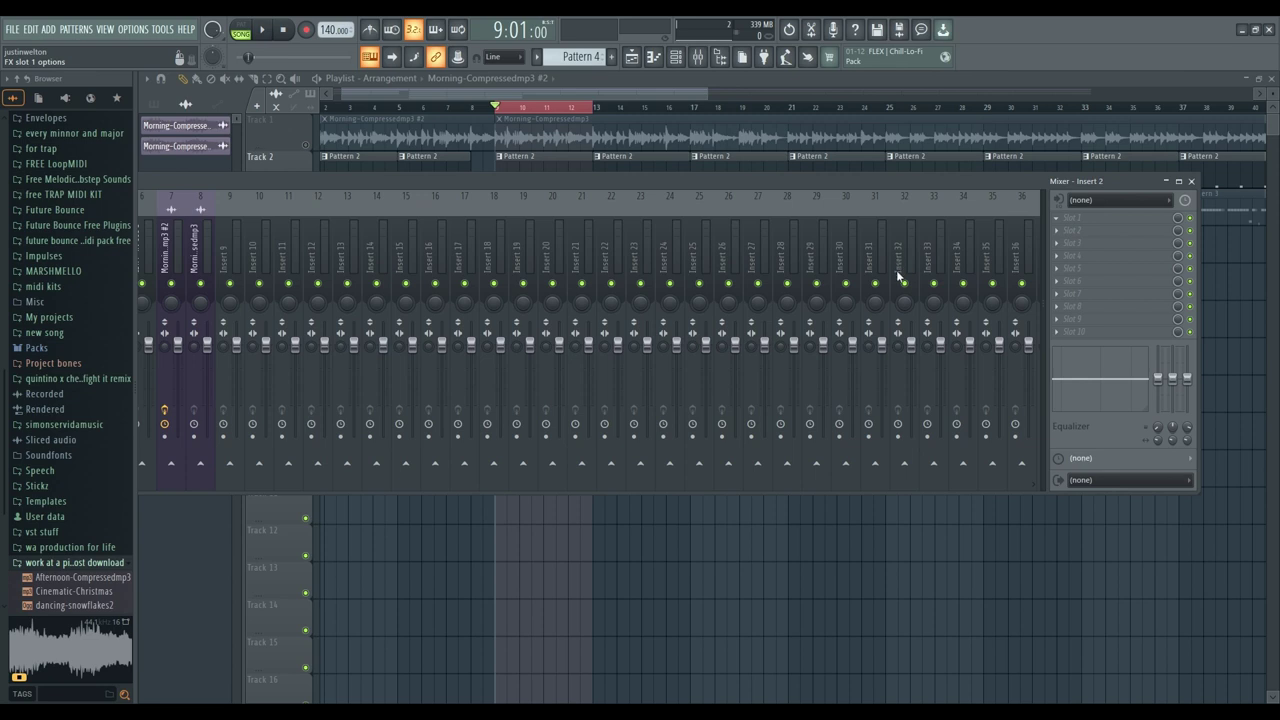
pyautogui.press('space')
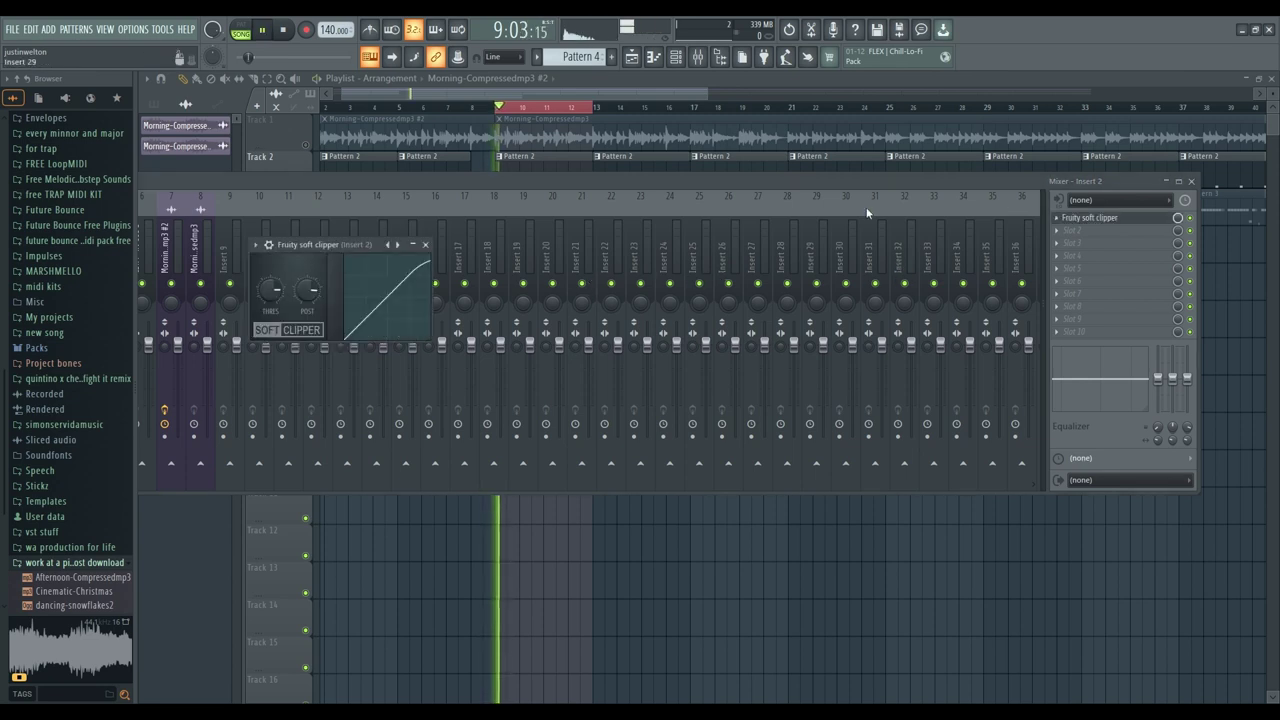
pyautogui.press('space')
# Step: Add a Fruity parametric EQ 2 with the Tight Drum Sizzle preset to slot 2 of Insert 2 and play the loop
pyautogui.click(1056, 233)
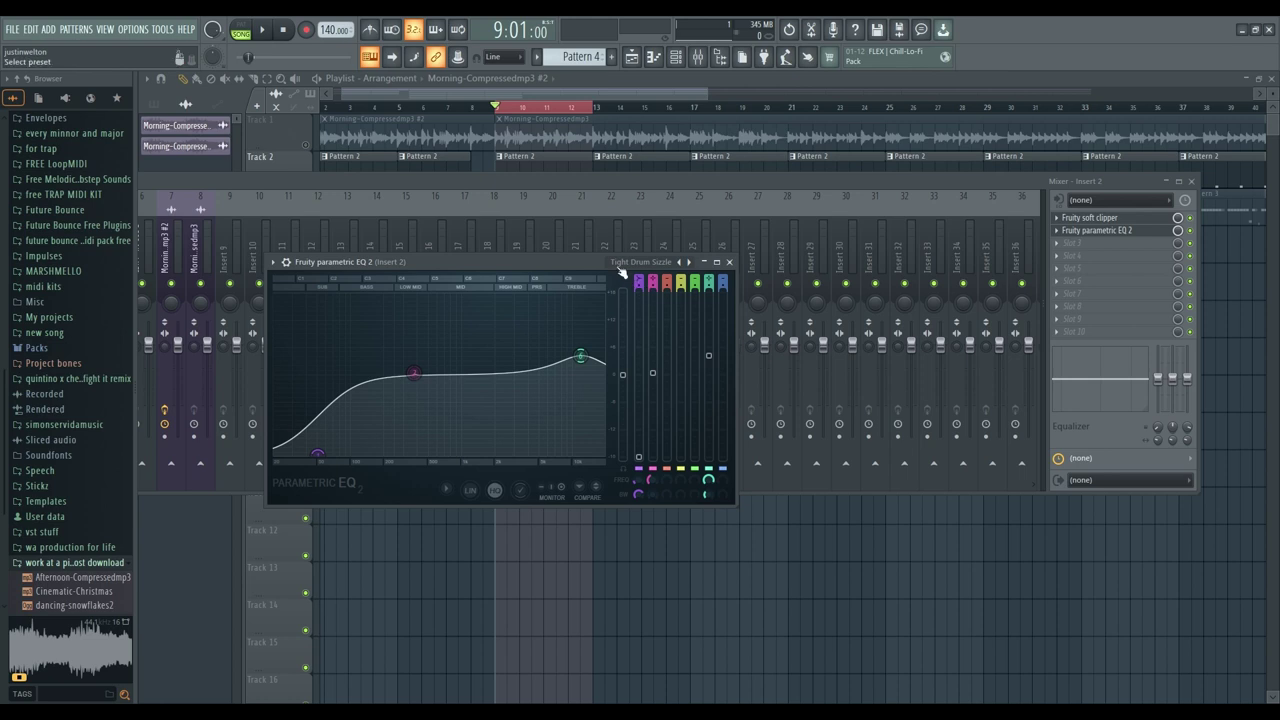
pyautogui.press('space')
pyautogui.click(578, 181)
pyautogui.press('space')
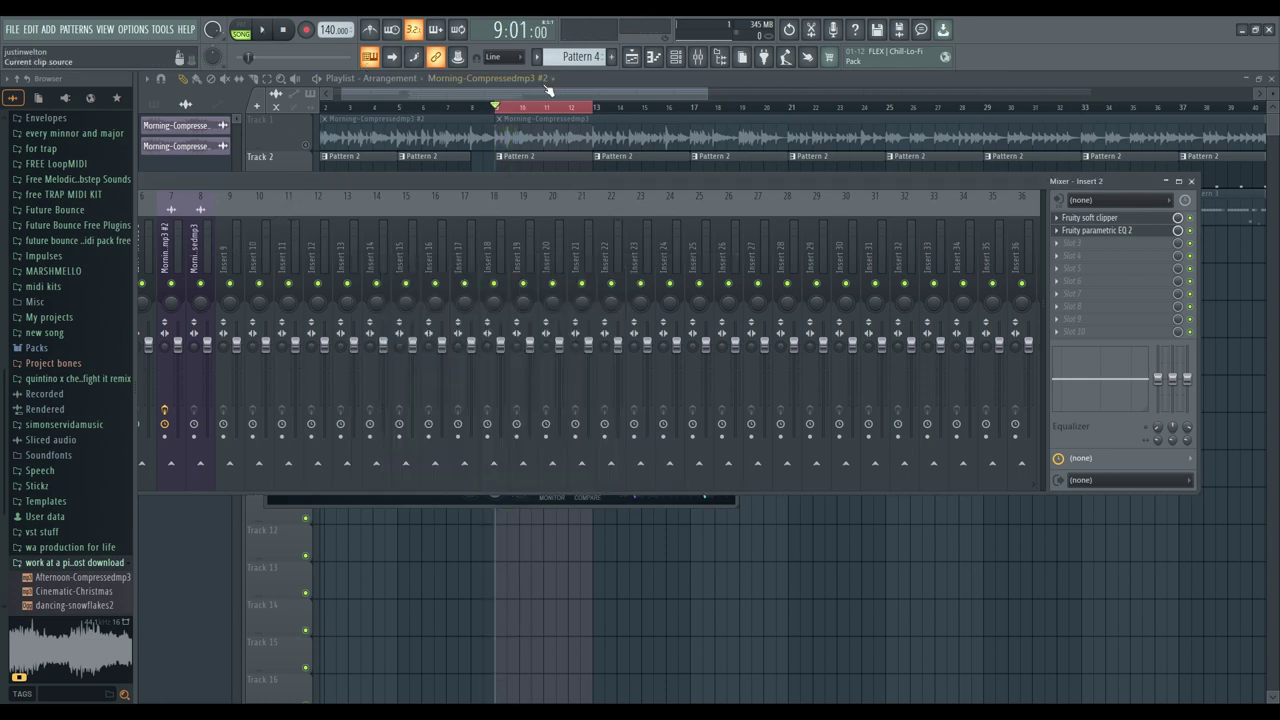
# Step: Unmute playlist tracks 3 and 4 and start playback of the loop
pyautogui.click(584, 80)
pyautogui.click(308, 219)
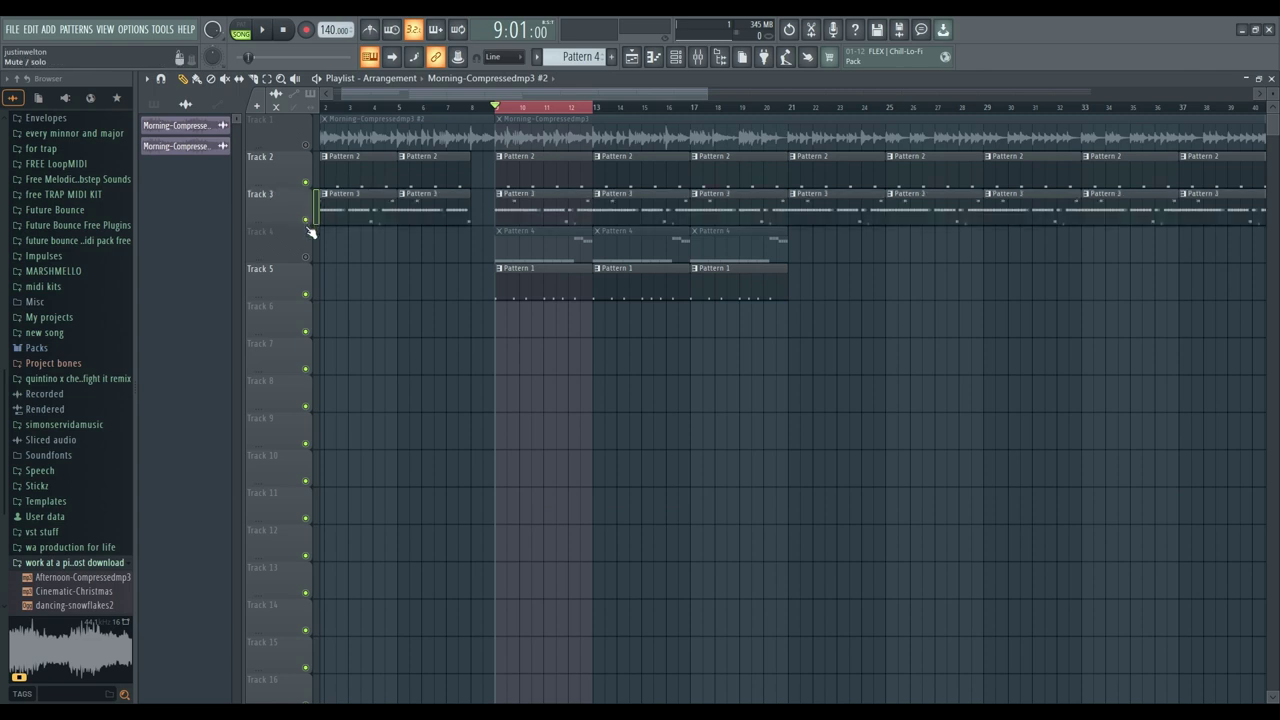
pyautogui.click(308, 257)
pyautogui.press('space')
# Step: Add a Fruity soft clipper to slot 1 of the CDK4 - Soft 808 2 mixer track while the loop plays
pyautogui.click(682, 62)
pyautogui.press('space')
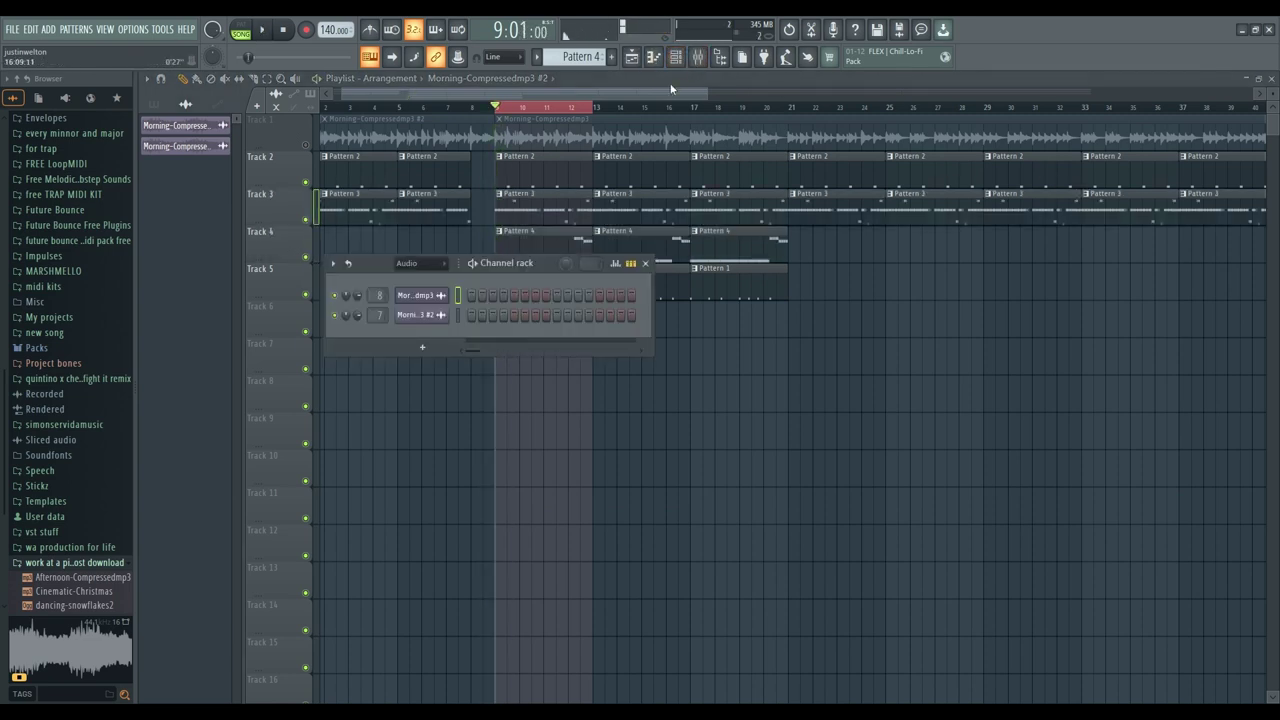
pyautogui.click(681, 62)
pyautogui.click(697, 62)
pyautogui.press('space')
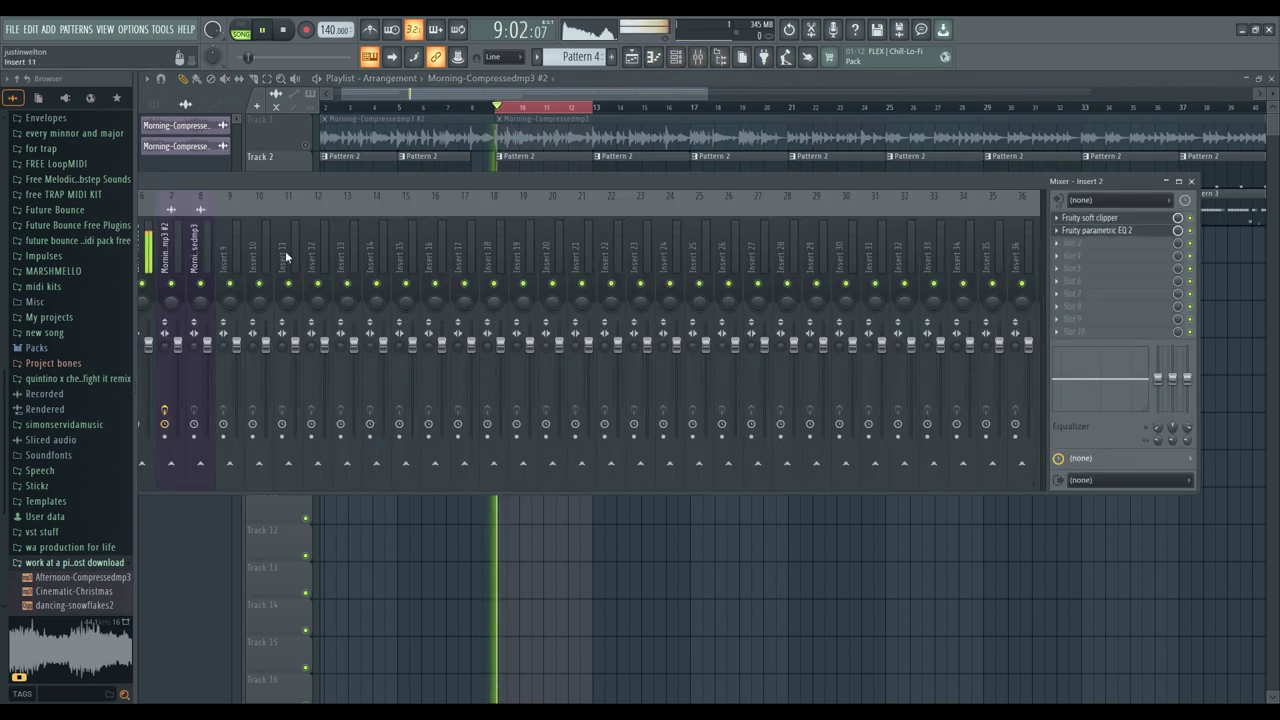
pyautogui.doubleClick(253, 179)
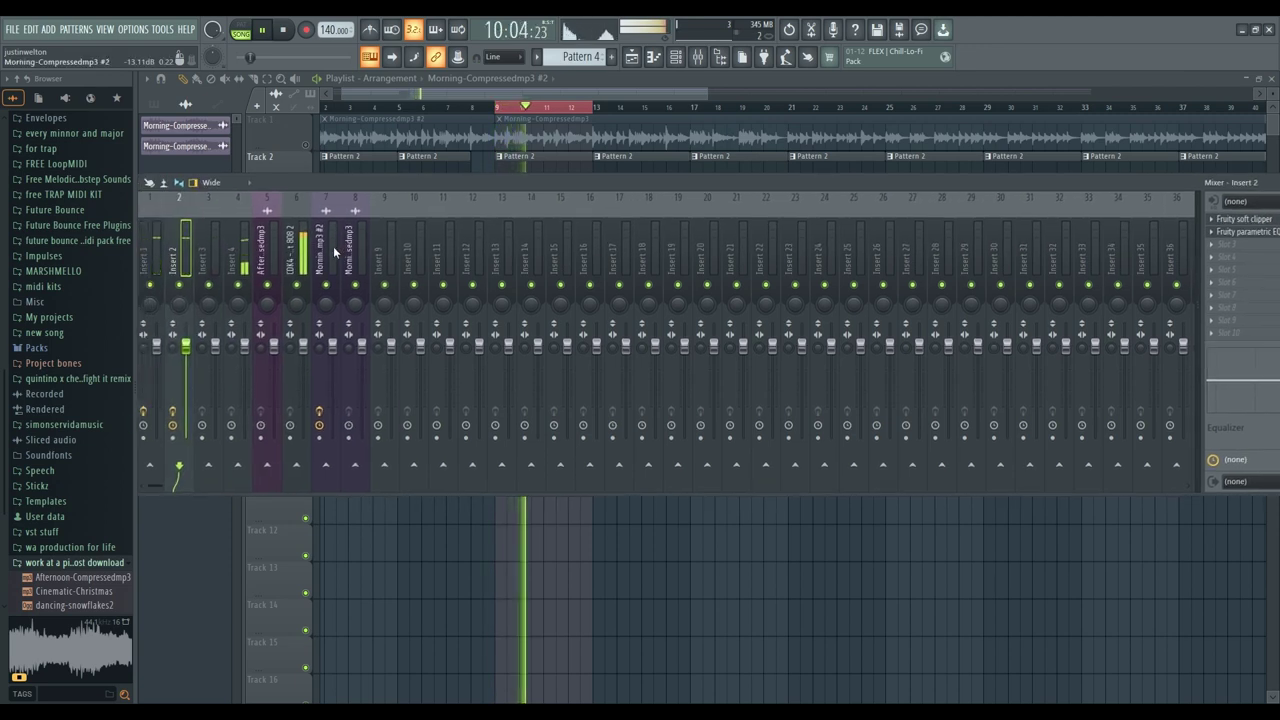
pyautogui.click(296, 255)
pyautogui.moveTo(670, 183); pyautogui.dragTo(517, 187)
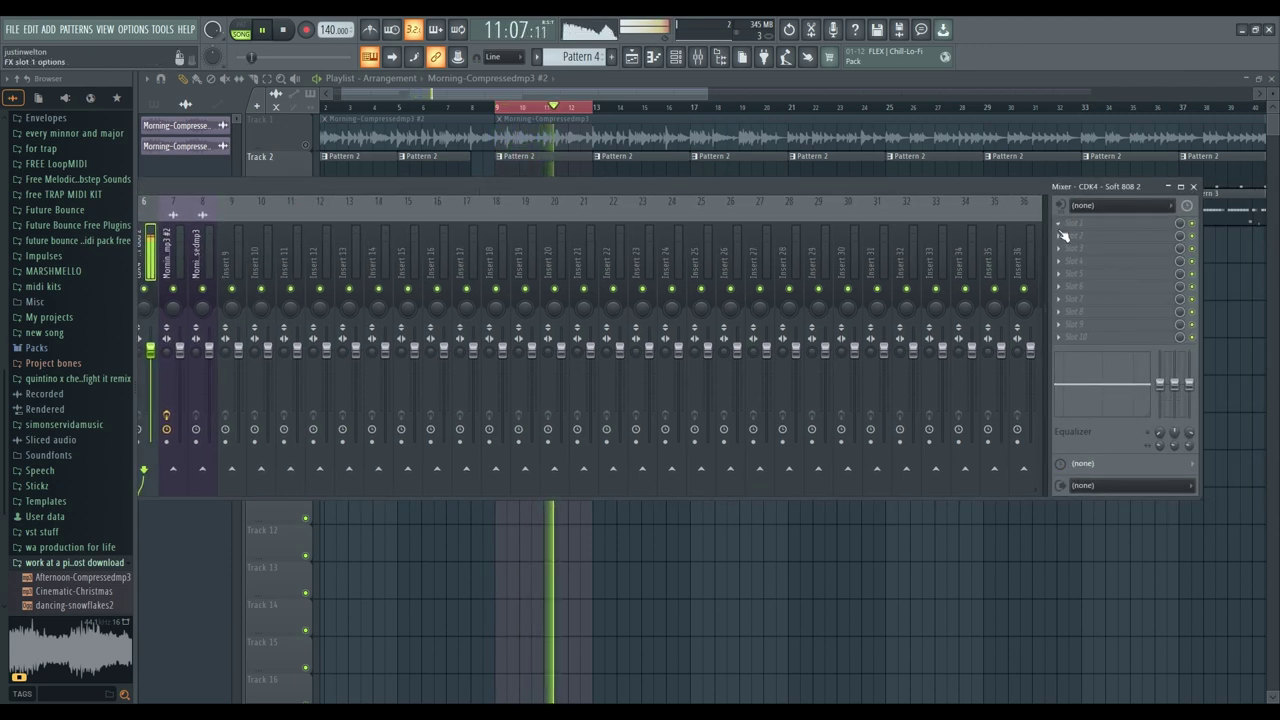
pyautogui.click(895, 281)
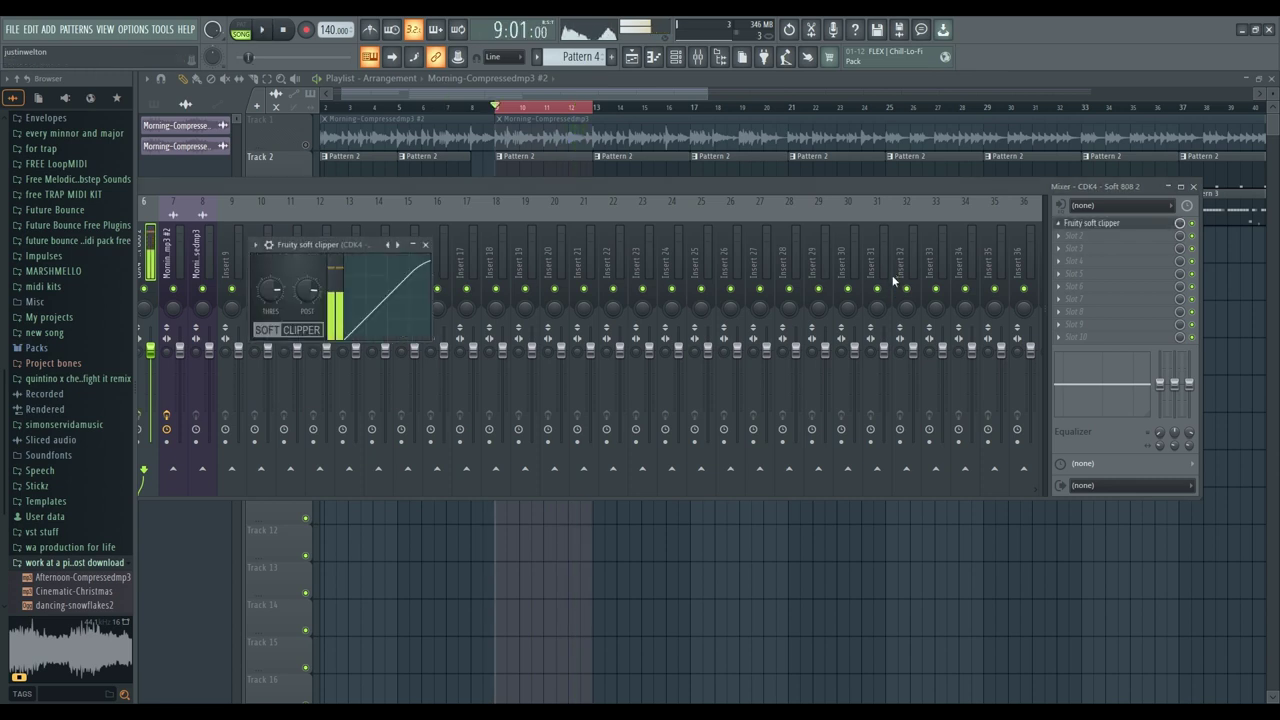
# Step: Add a Fruity parametric EQ 2 to slot 2 of the 808 track and play Pattern 4 in pattern mode
pyautogui.press('space')
pyautogui.click(1060, 238)
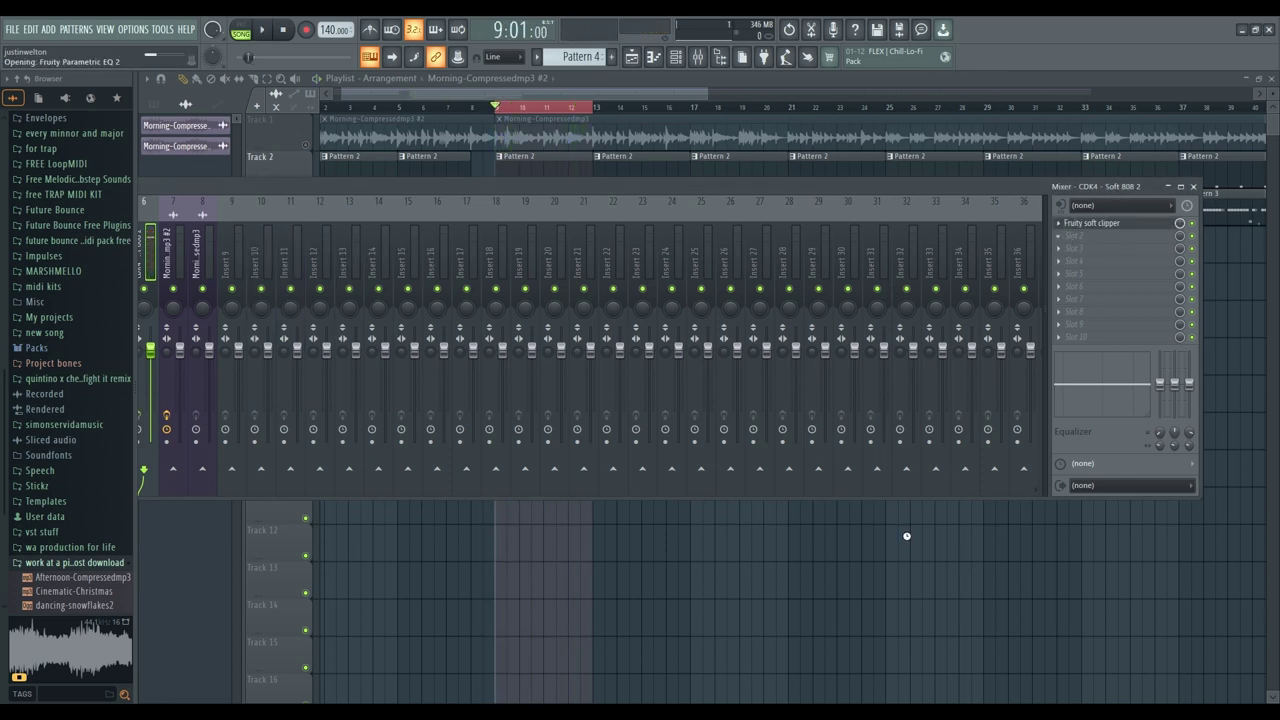
pyautogui.press('space')
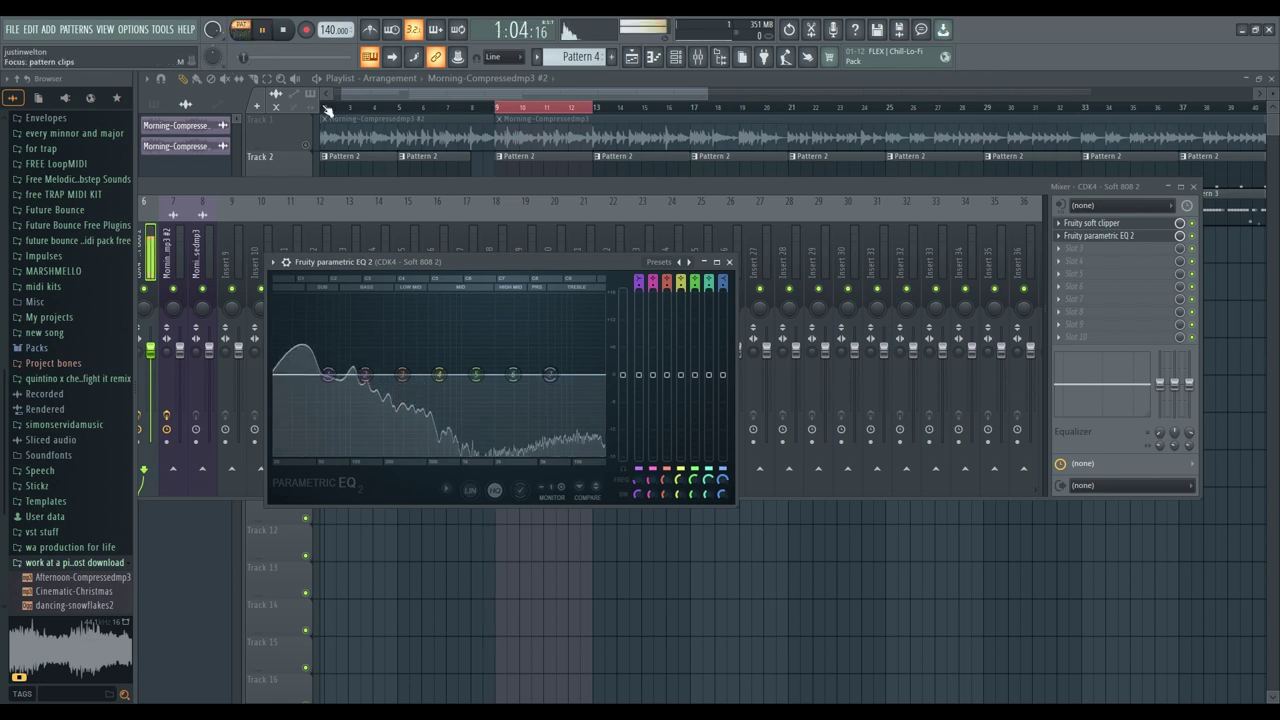
pyautogui.press('space')
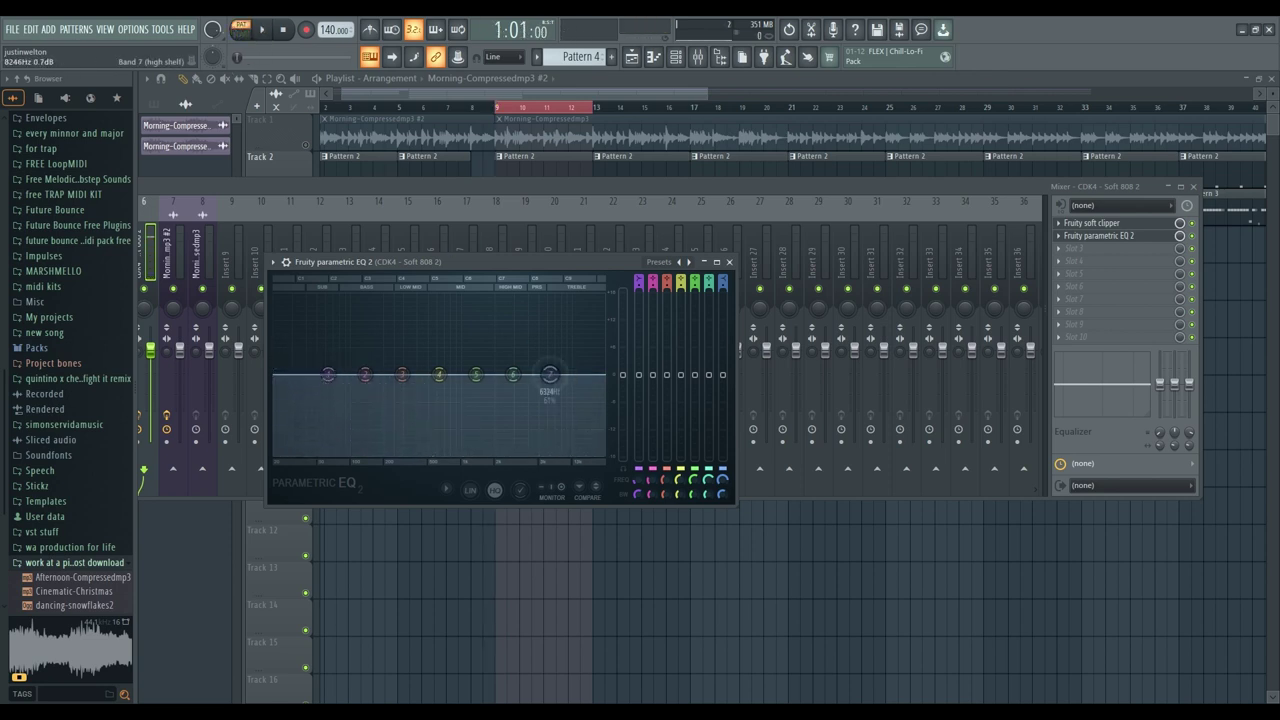
# Step: Shape the 808's EQ with a low-pass on band 7 and a steep high-pass on band 1 at the lowest frequencies
pyautogui.moveTo(549, 374); pyautogui.dragTo(483, 452)
pyautogui.press('space')
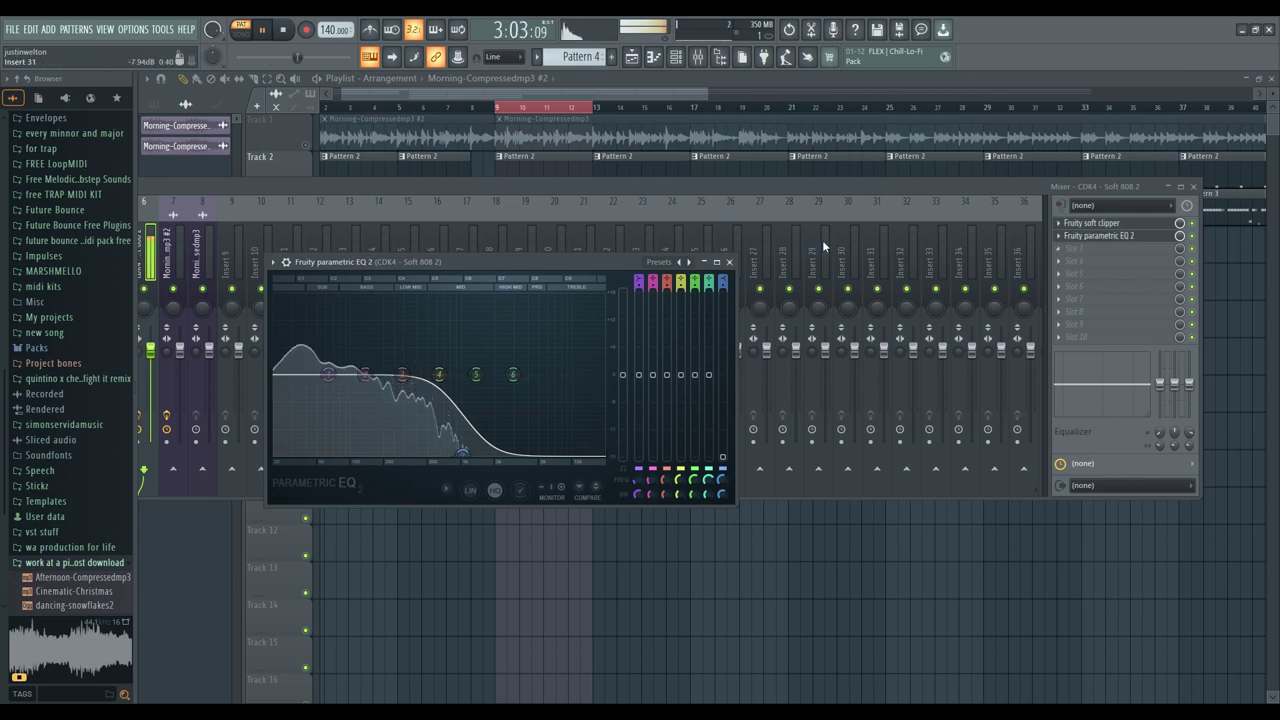
pyautogui.moveTo(399, 352); pyautogui.dragTo(283, 452)
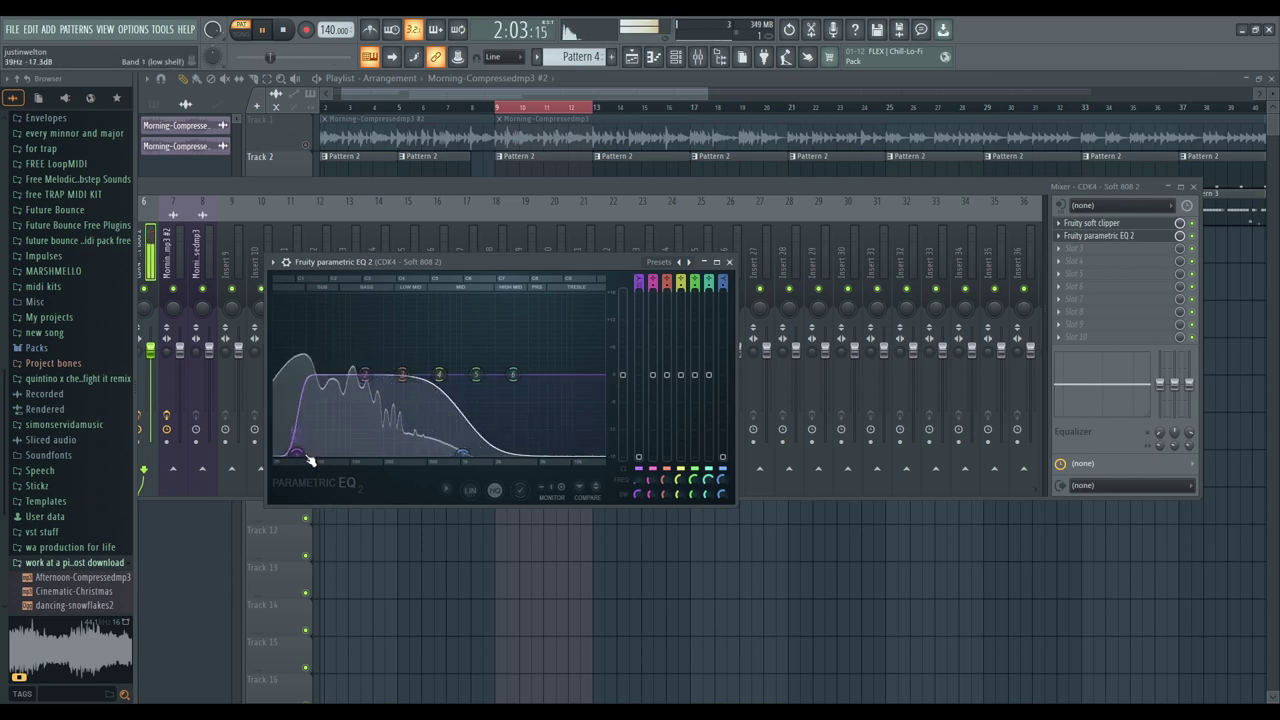
pyautogui.moveTo(298, 454); pyautogui.dragTo(283, 453)
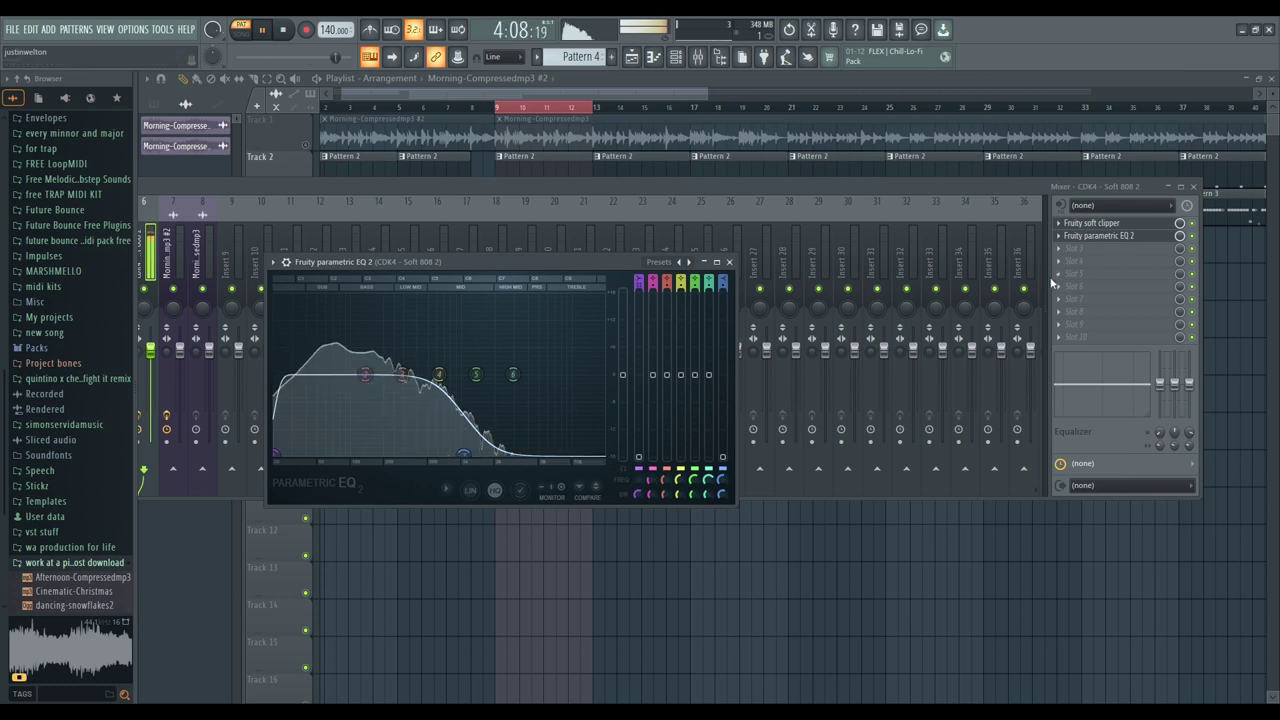
pyautogui.click(1063, 253)
pyautogui.press('space')
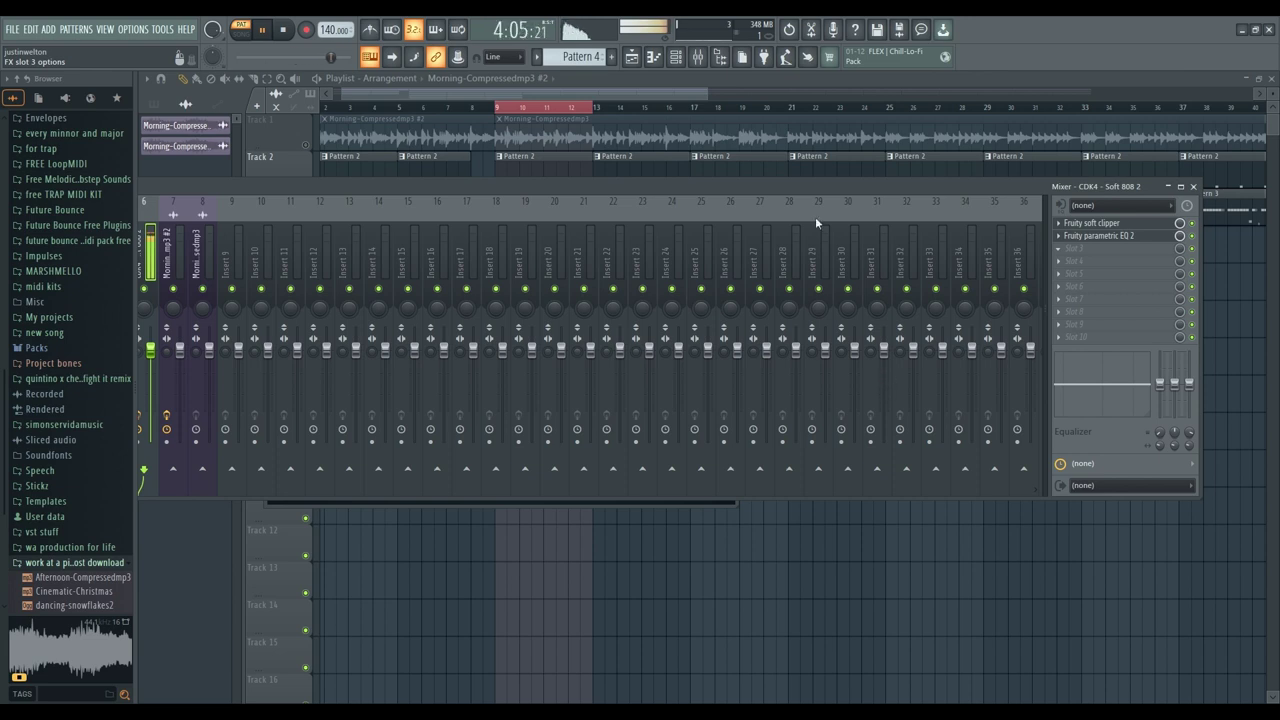
# Step: Switch playback back to song mode and add a Fruity soft clipper to slot 1 of Insert 4
pyautogui.moveTo(757, 190); pyautogui.dragTo(961, 192)
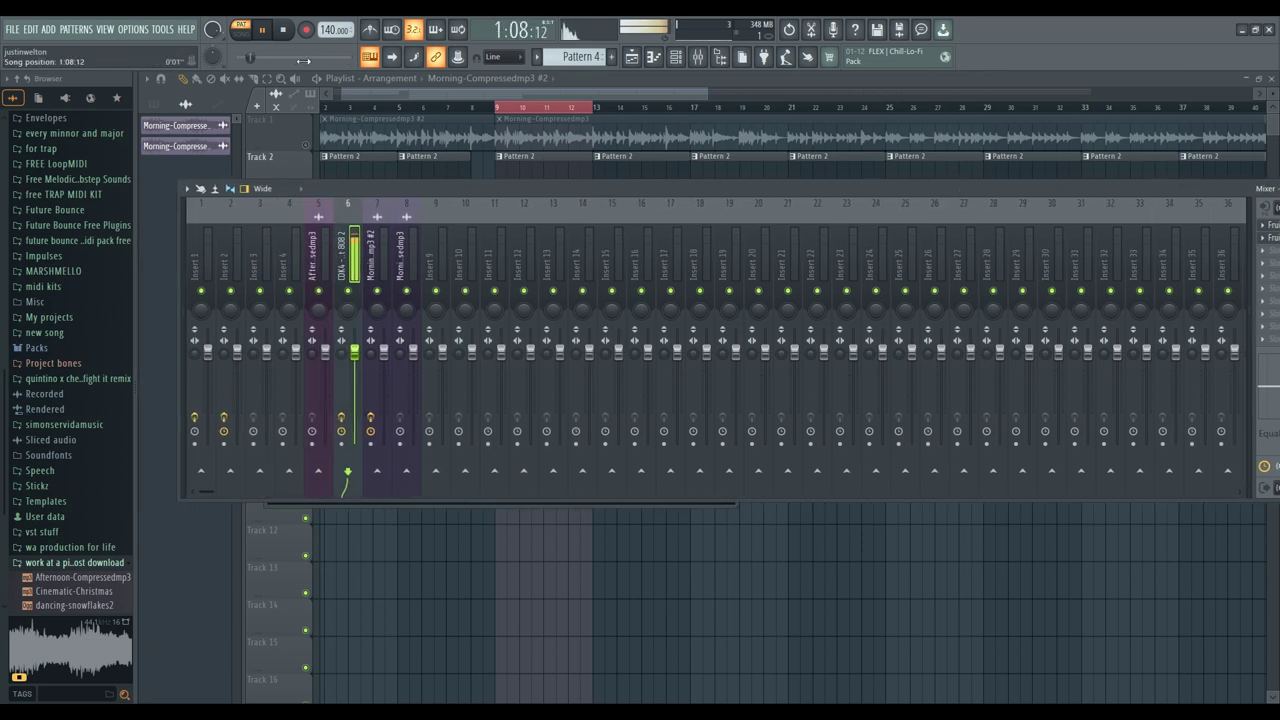
pyautogui.press('l')
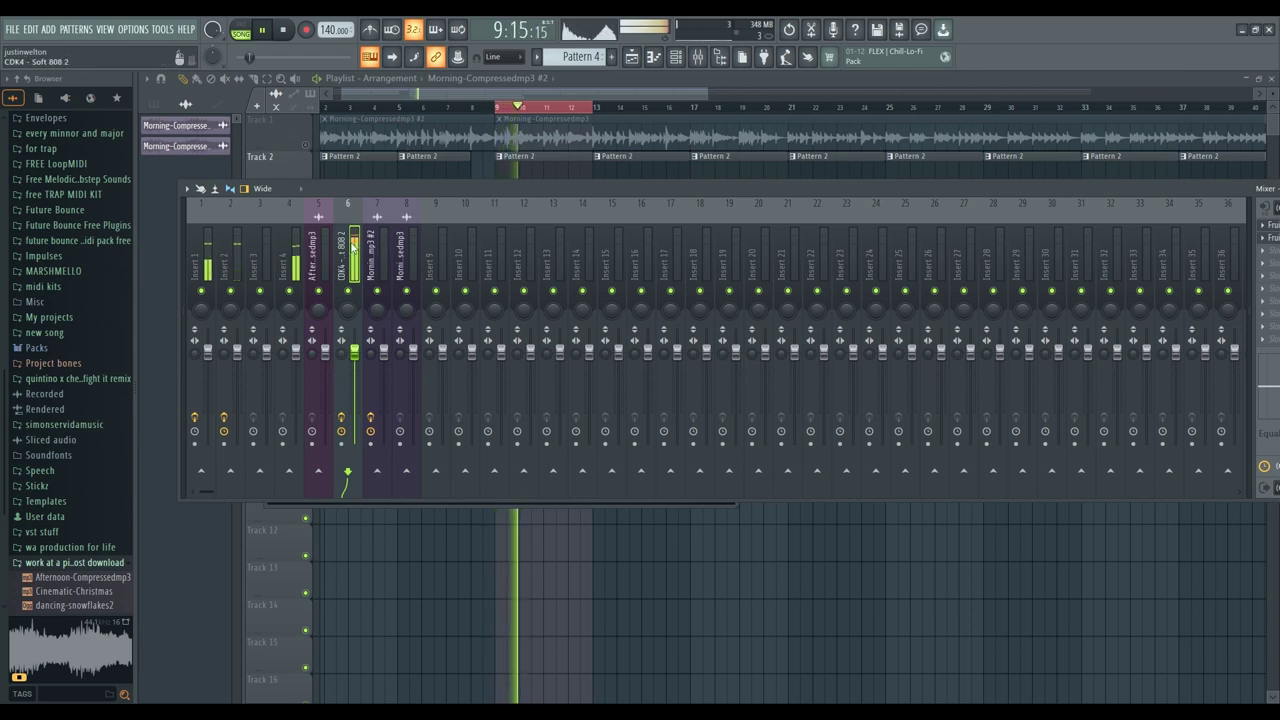
pyautogui.moveTo(459, 189); pyautogui.dragTo(417, 193)
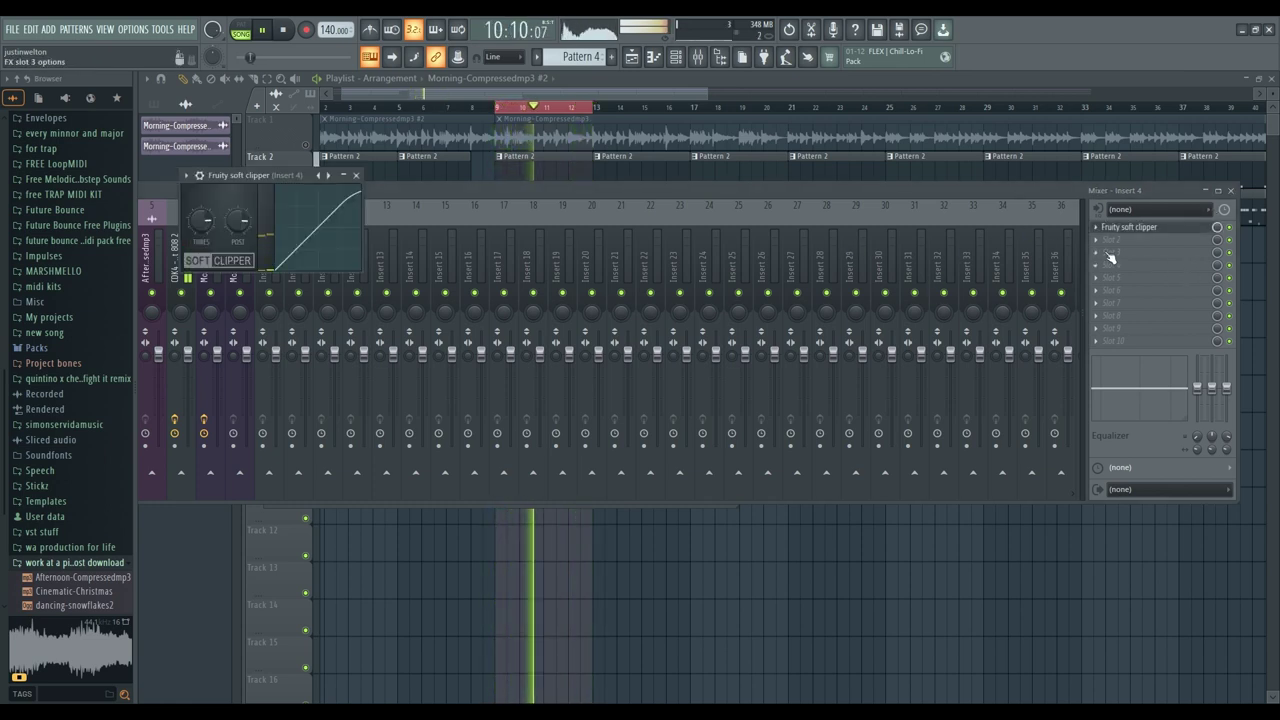
# Step: Add a Fruity parametric EQ 2 to slot 2 of Insert 4, choose a preset for it, and play the loop
pyautogui.press('space')
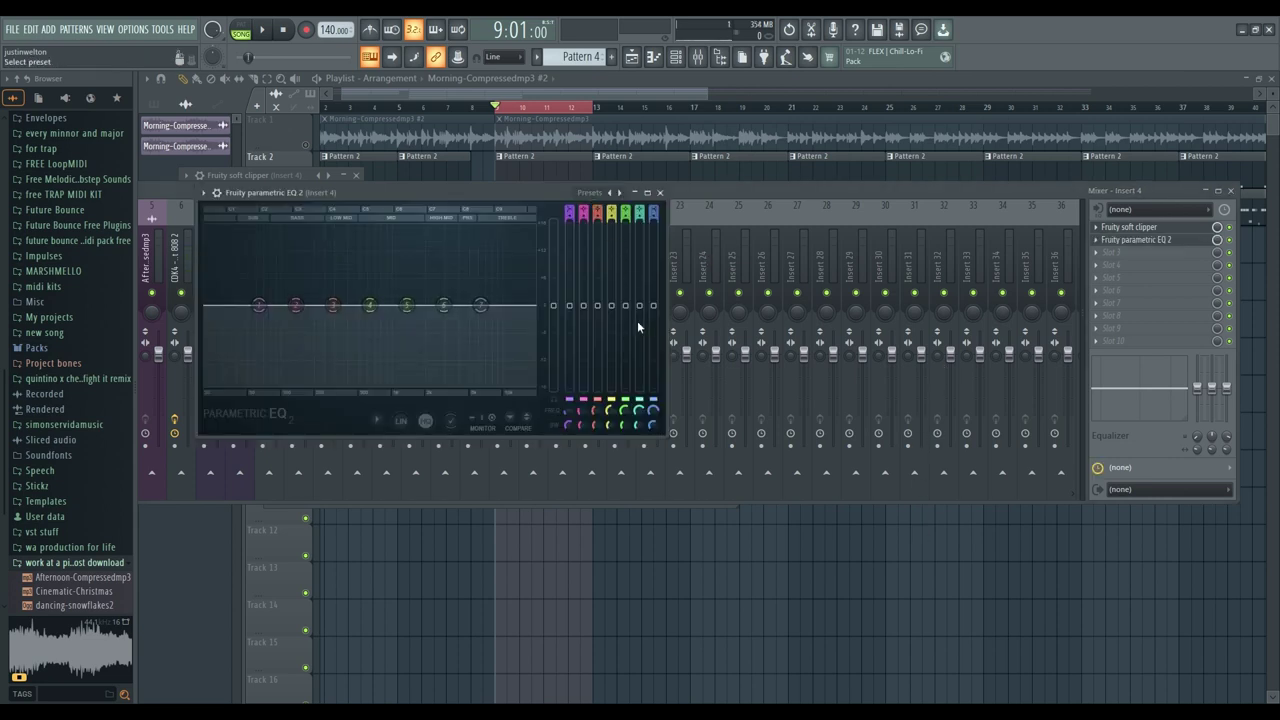
pyautogui.click(629, 358)
pyautogui.press('space')
pyautogui.click(721, 188)
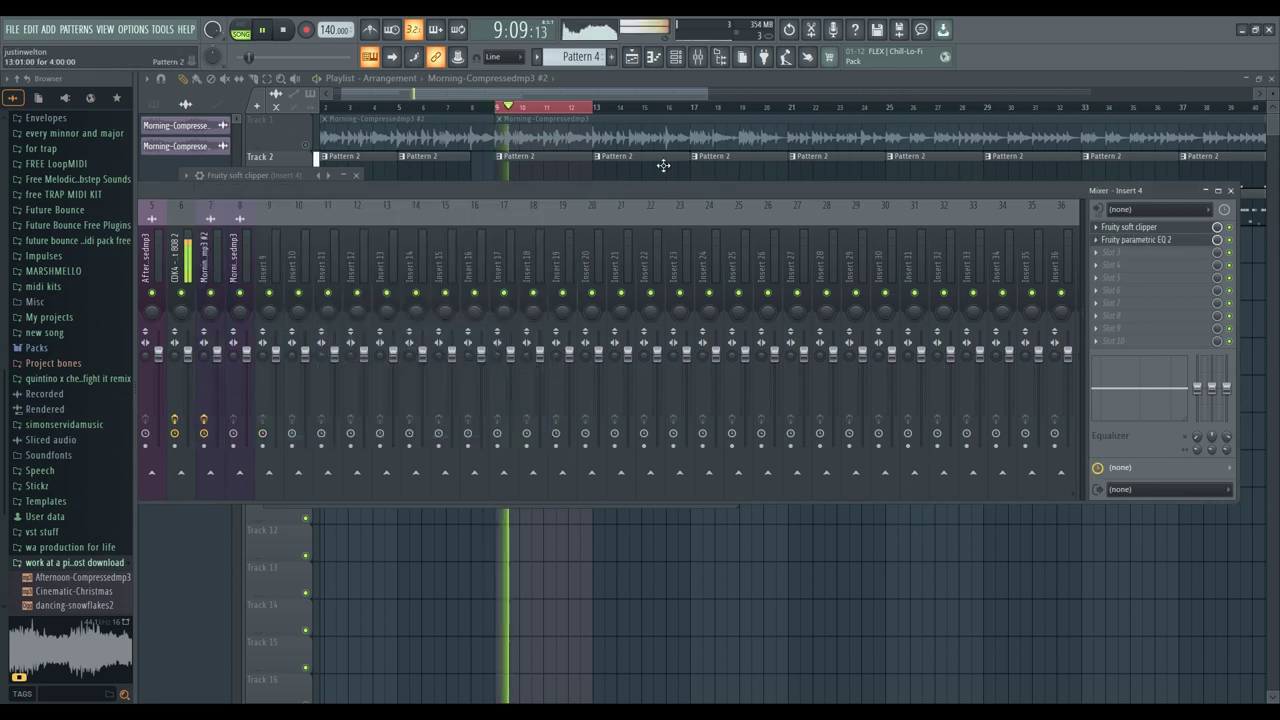
# Step: Close the mixer, unmute track 1, and clear the bar 9 to 13 loop selection in the playlist
pyautogui.press('space')
pyautogui.press('F9')
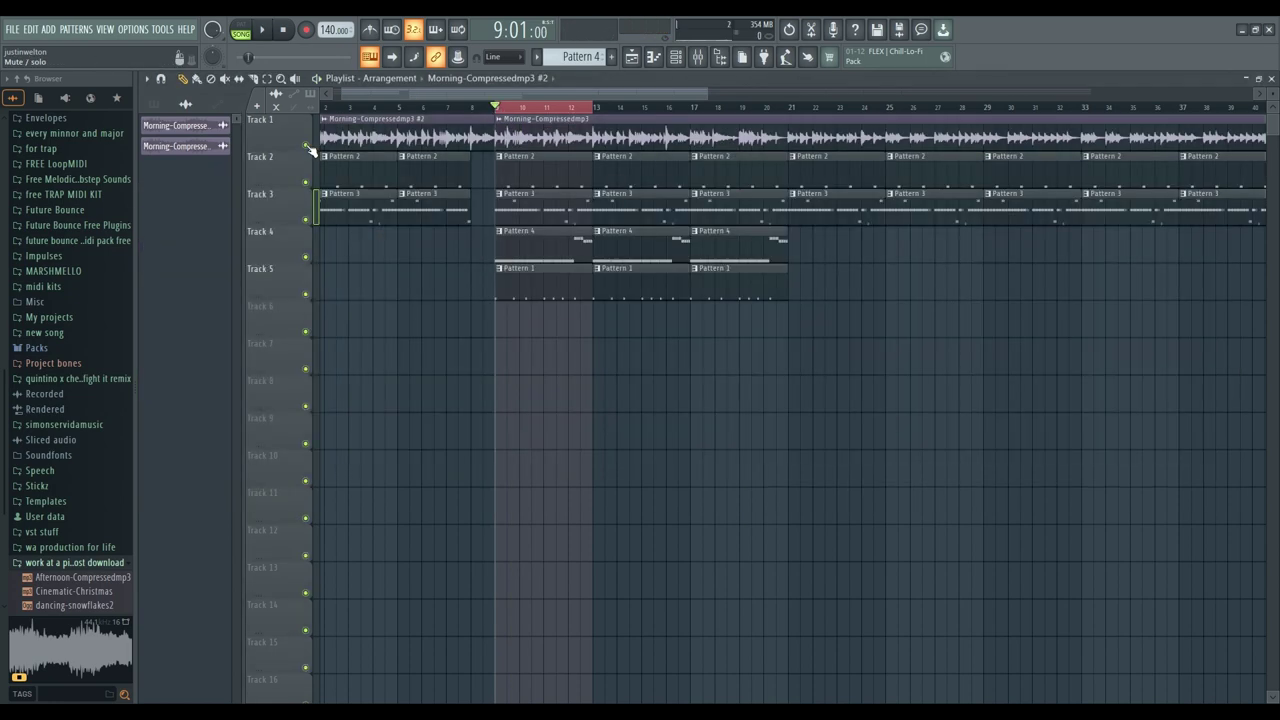
pyautogui.press('space')
pyautogui.press('space')
pyautogui.scroll(-2, 613, 249)
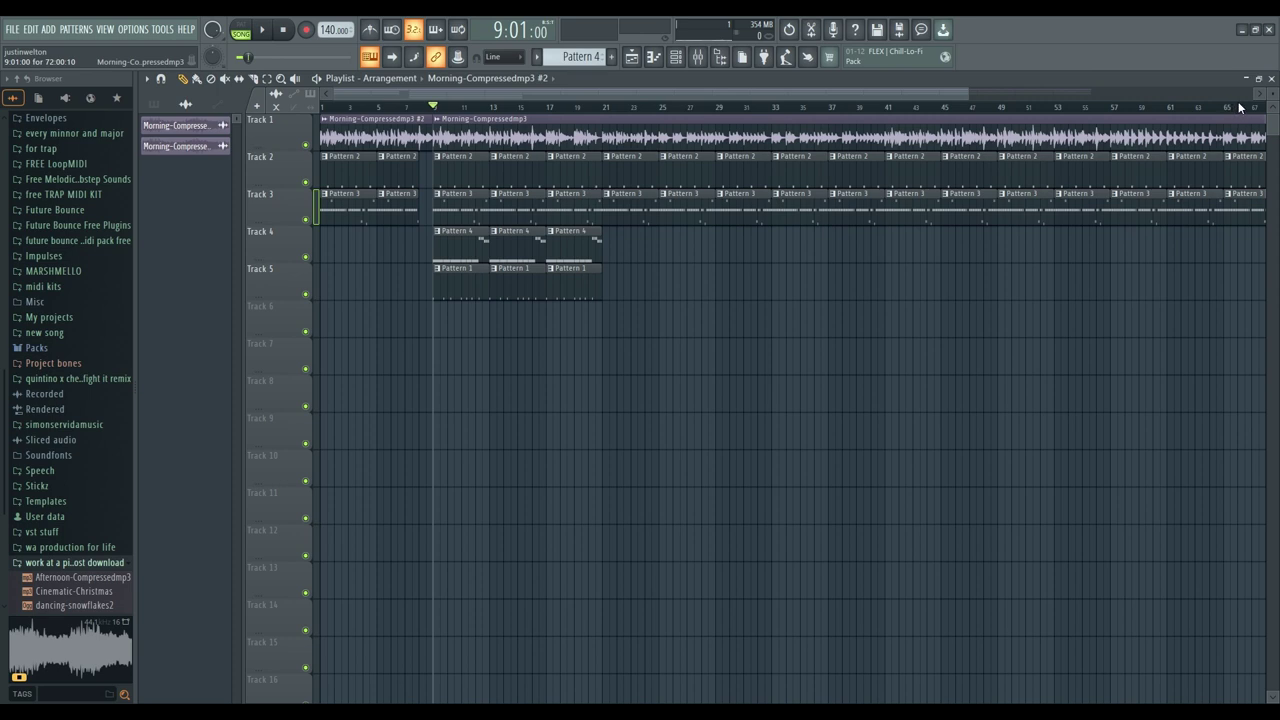
# Step: Select the Pattern 4 and Pattern 1 clips on tracks 4 and 5, and audition the arrangement from bars 9, 21 and 17
pyautogui.press('space')
pyautogui.moveTo(634, 226); pyautogui.dragTo(436, 297)
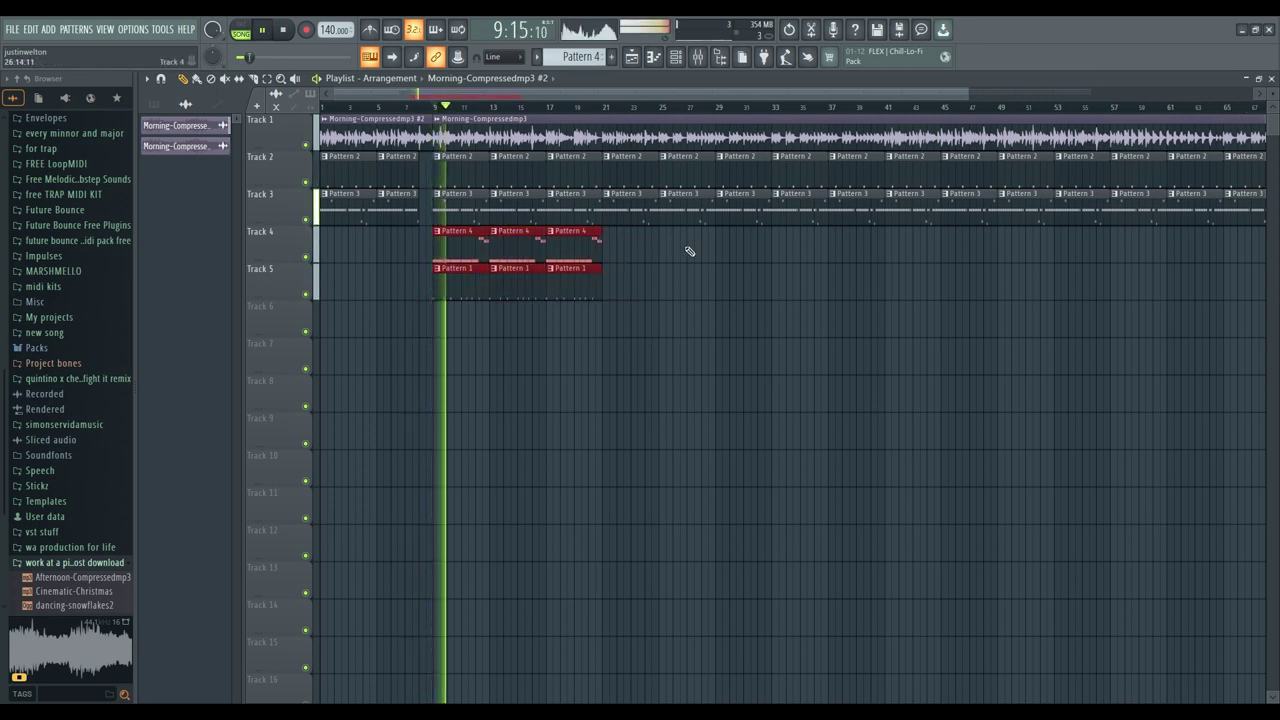
pyautogui.click(604, 107)
pyautogui.moveTo(636, 238); pyautogui.dragTo(458, 298)
pyautogui.click(436, 107)
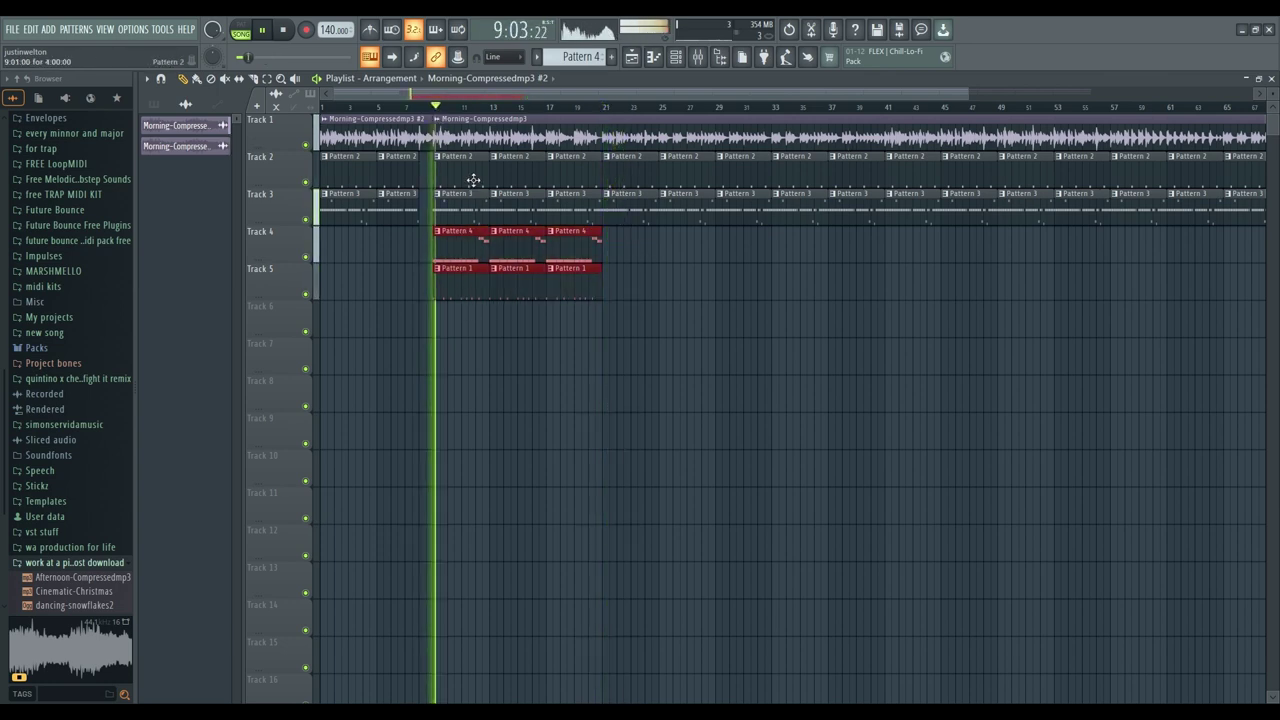
pyautogui.click(548, 107)
pyautogui.press('space')
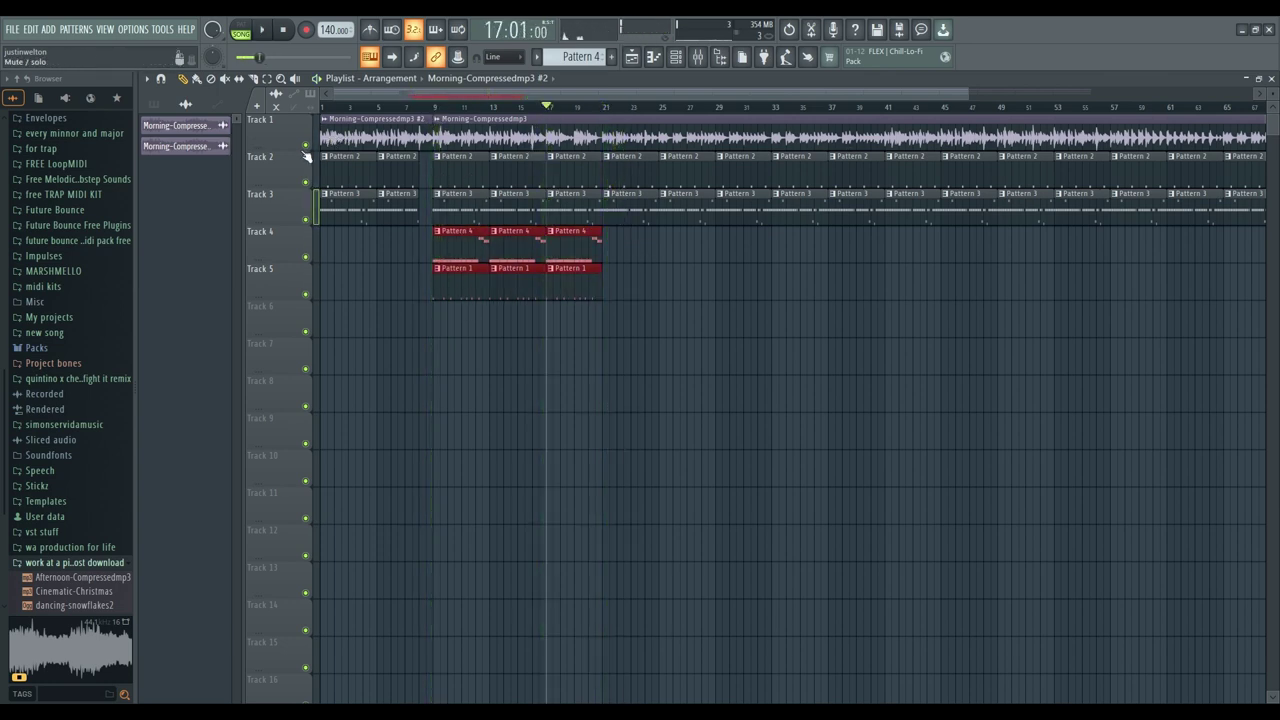
# Step: Solo the audio loop on track 1 and play it from bar 17
pyautogui.rightClick(306, 148)
pyautogui.press('space')
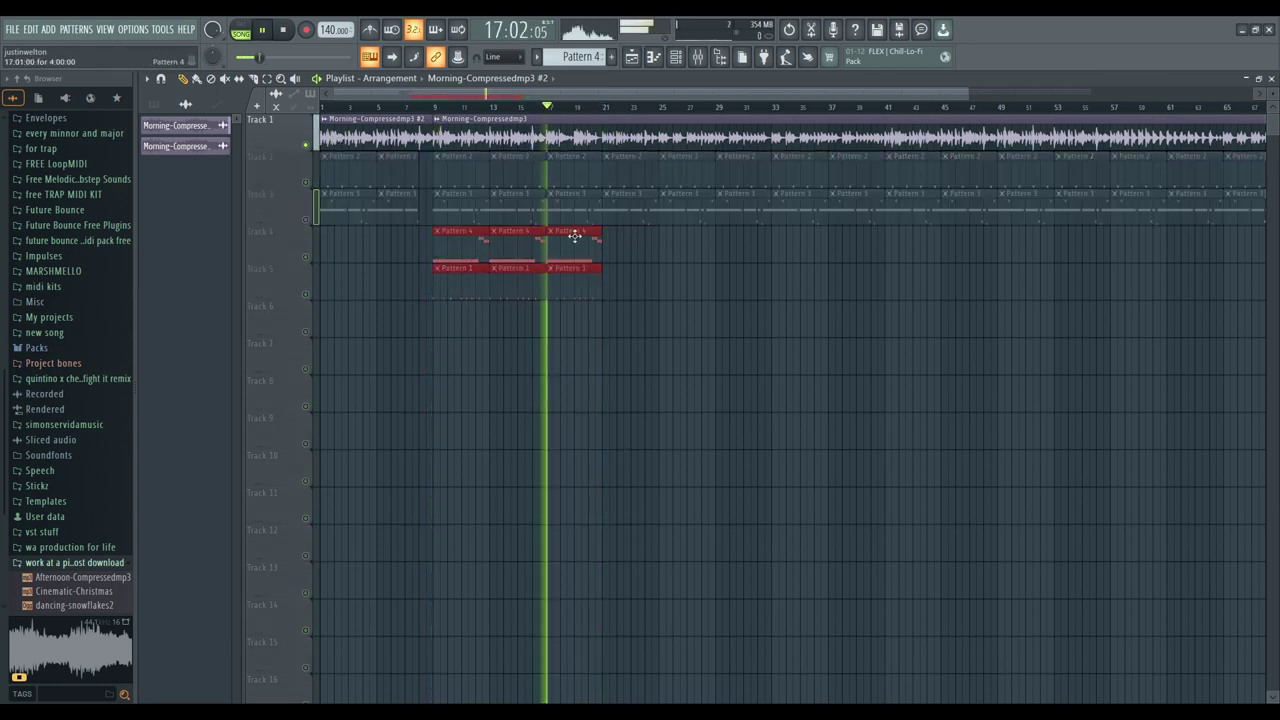
pyautogui.click(307, 331)
pyautogui.press('space')
pyautogui.press('space')
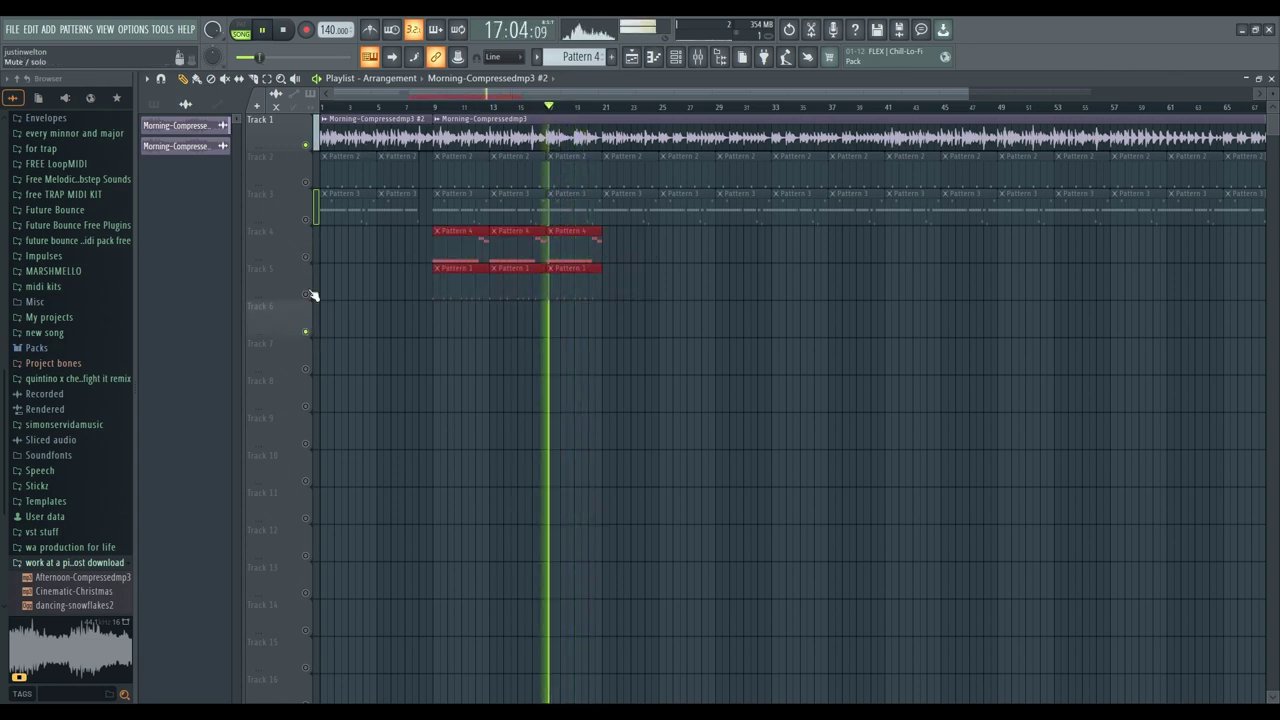
# Step: Mute track 6, unmute tracks 5 and 2 alongside the audio loop, and deselect the pattern clips
pyautogui.click(306, 331)
pyautogui.click(306, 294)
pyautogui.click(306, 181)
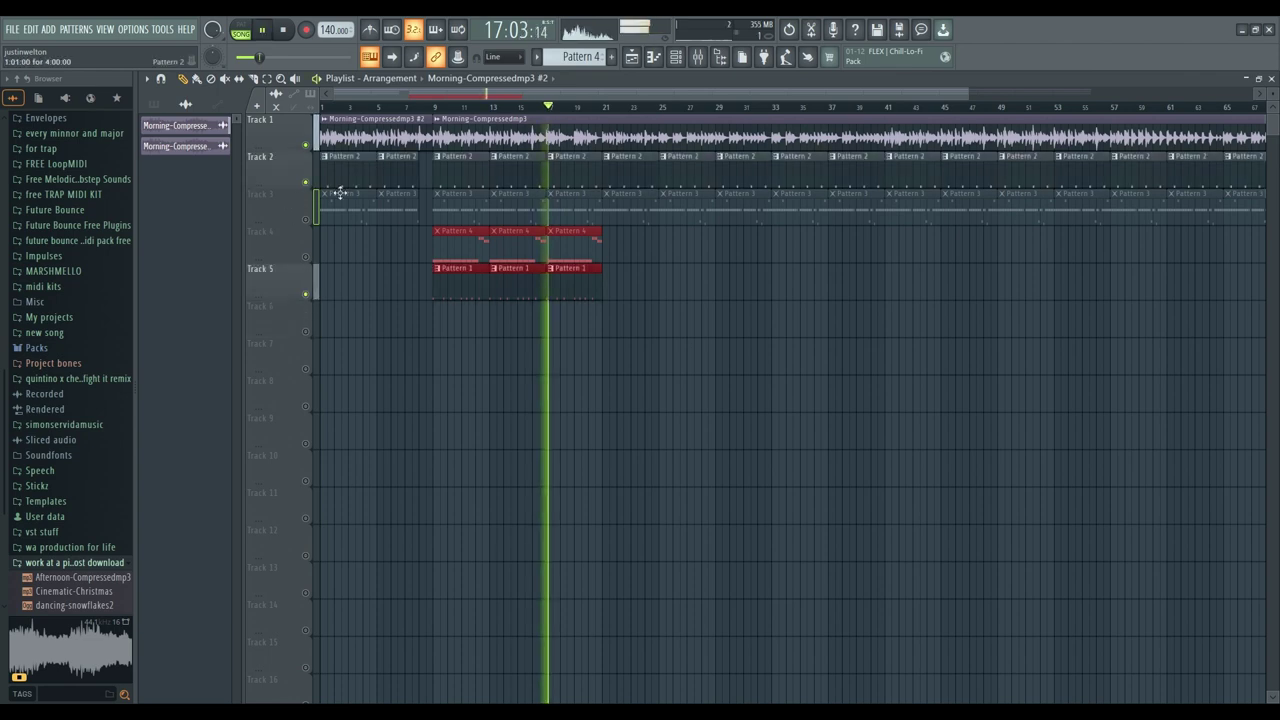
pyautogui.keyDown('ctrl'); pyautogui.click(648, 266); pyautogui.keyUp('ctrl')
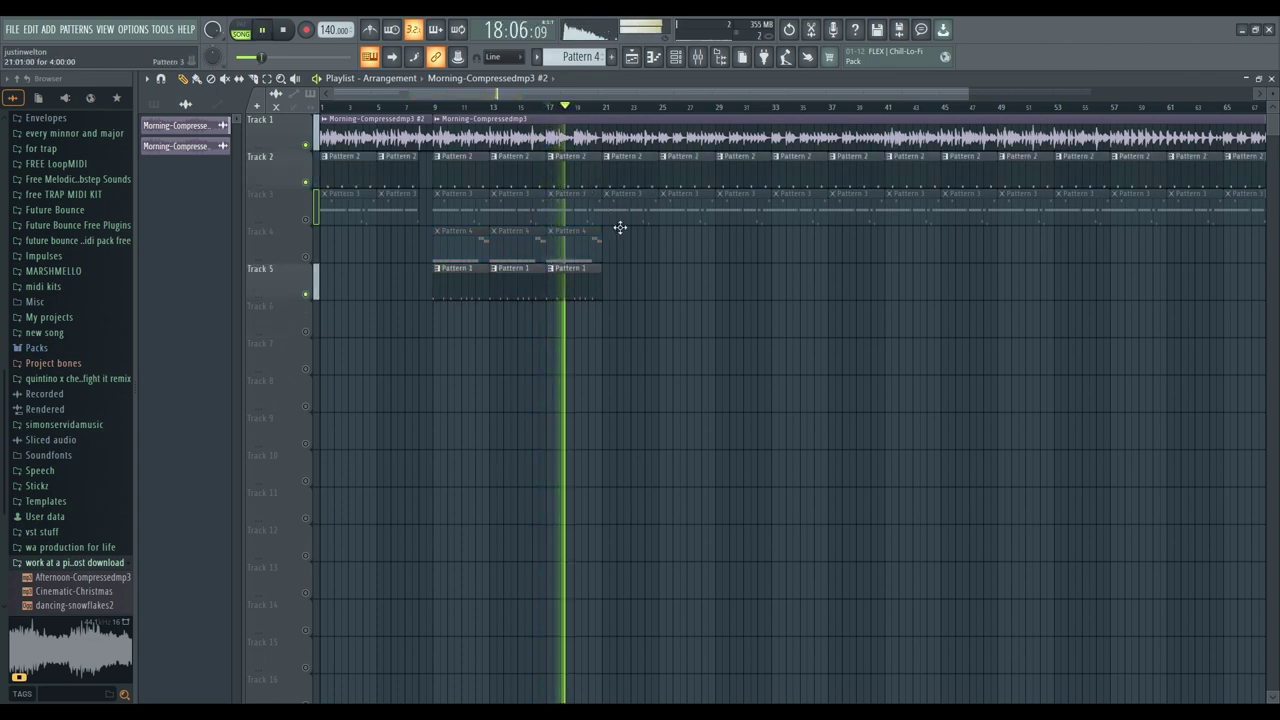
# Step: Select the Pattern 4 and Pattern 1 clips on tracks 4 and 5, and audition the arrangement from bars 17 and 25
pyautogui.moveTo(615, 230); pyautogui.dragTo(414, 329)
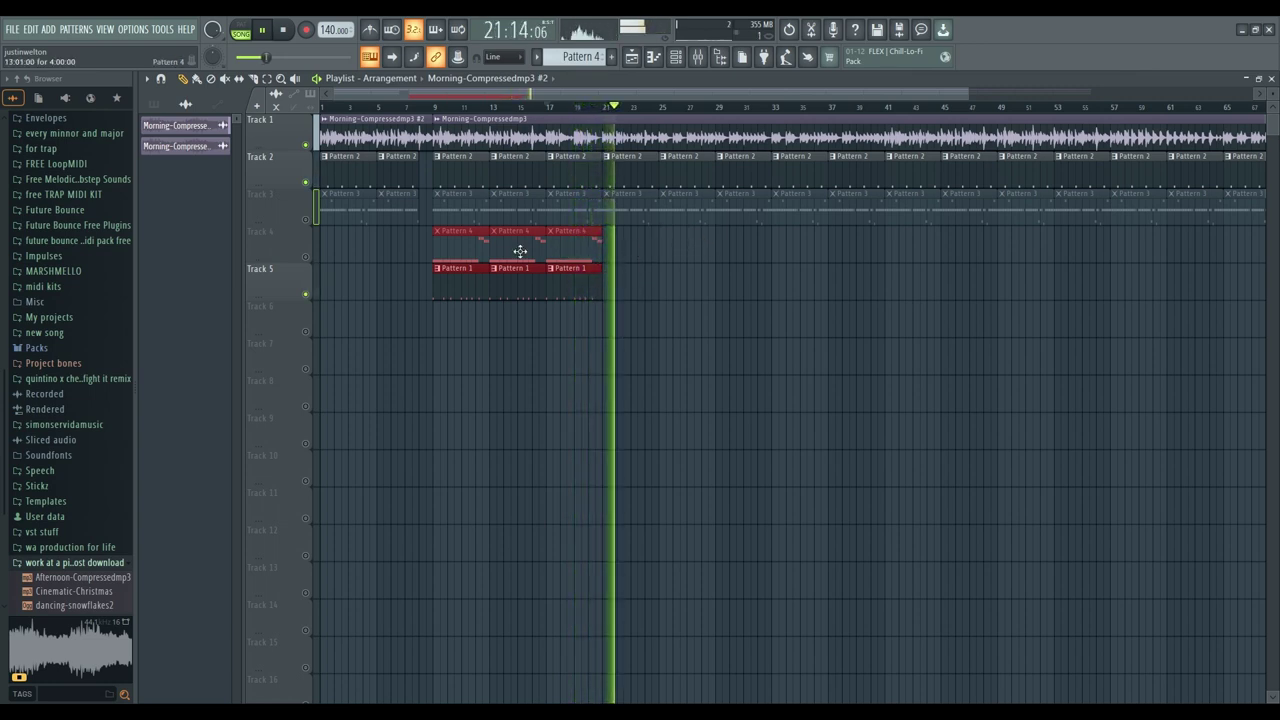
pyautogui.press('space')
pyautogui.press('space')
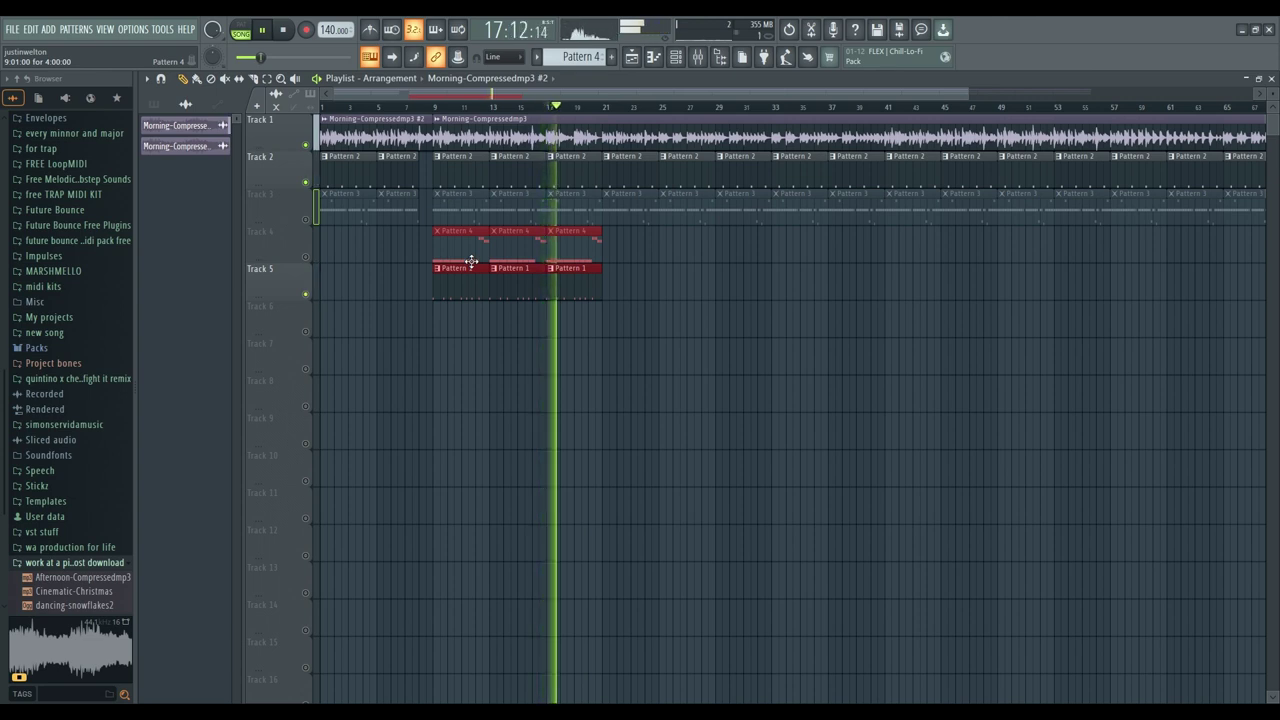
pyautogui.click(663, 107)
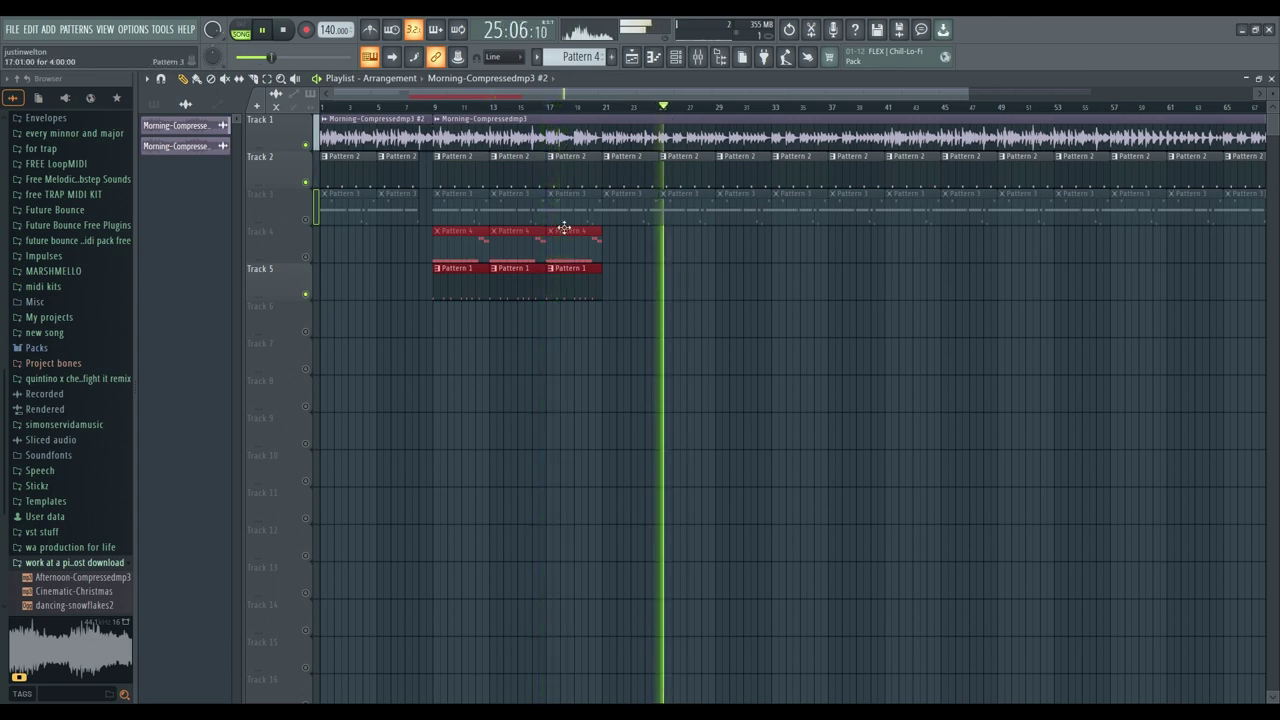
pyautogui.press('space')
pyautogui.press('space')
# Step: Duplicate the Pattern 4 and Pattern 1 clips at bar 17 to bar 21 on tracks 4 and 5
pyautogui.moveTo(612, 228); pyautogui.dragTo(570, 300)
pyautogui.moveTo(590, 249); pyautogui.dragTo(430, 362)
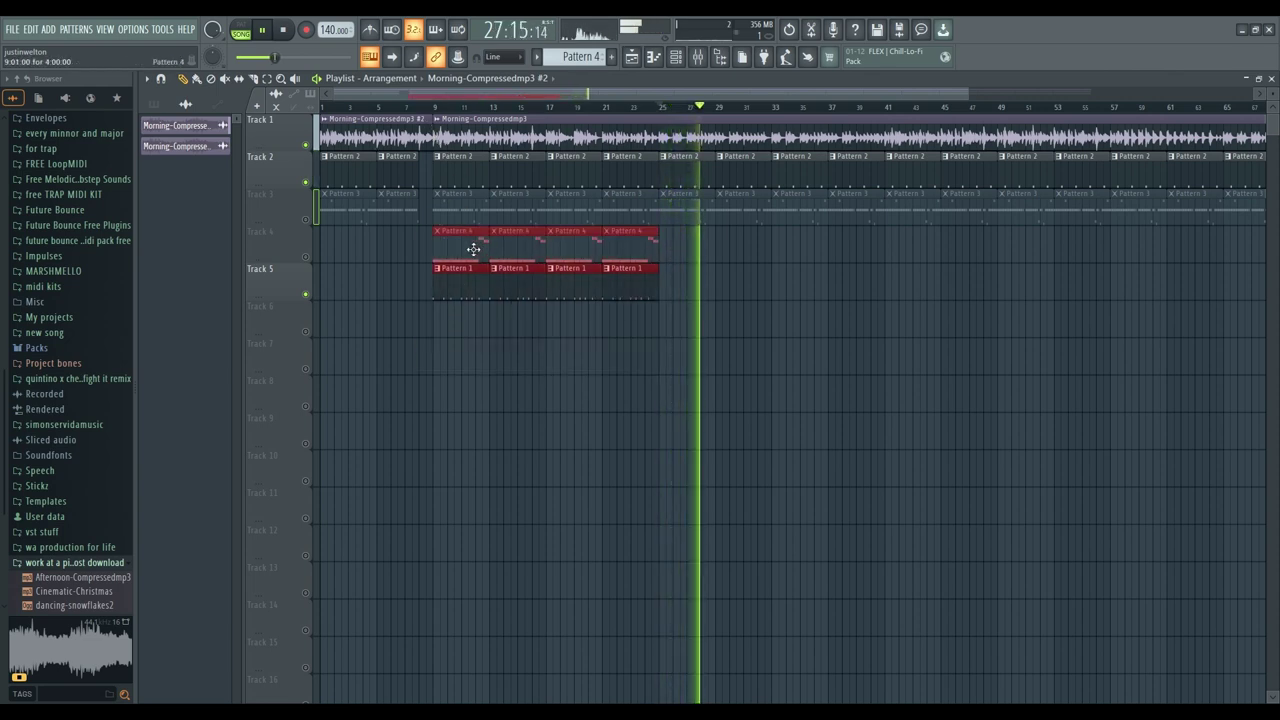
pyautogui.keyDown('ctrl'); pyautogui.click(763, 296); pyautogui.keyUp('ctrl')
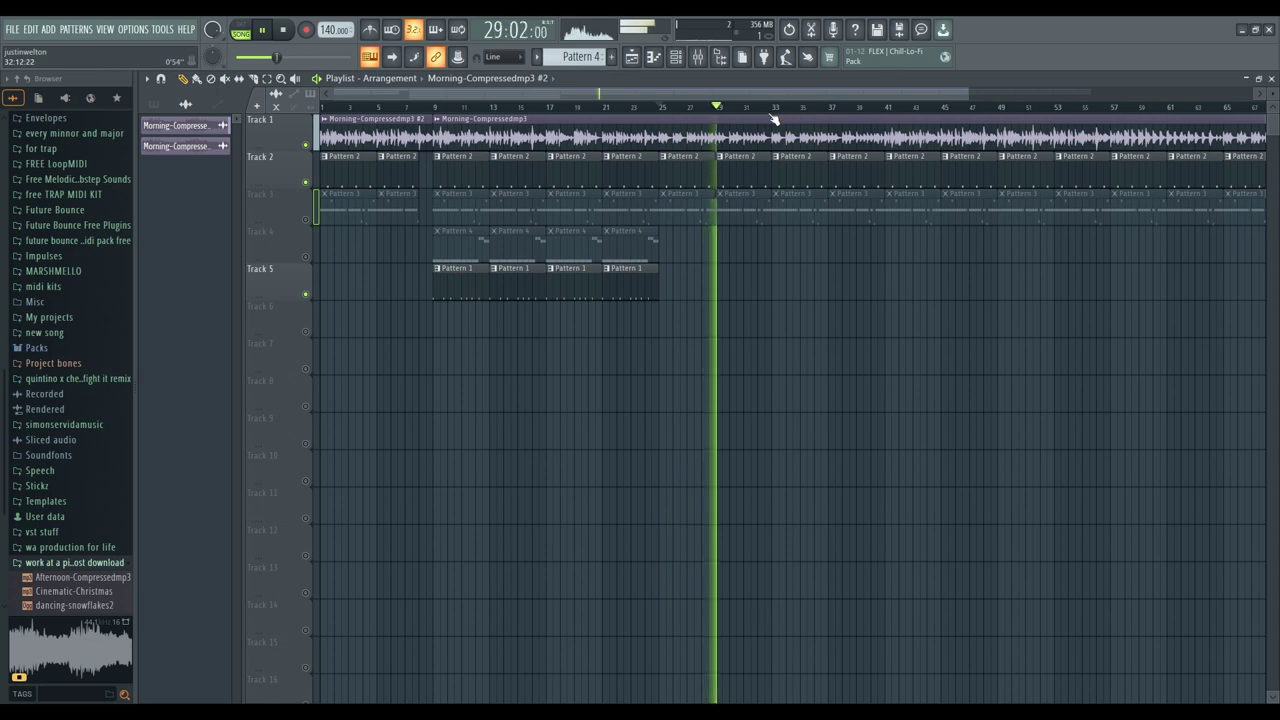
# Step: Copy the four-clip Pattern 4 and Pattern 1 block from bar 9 to bar 33 on tracks 4 and 5
pyautogui.moveTo(665, 228); pyautogui.dragTo(435, 338)
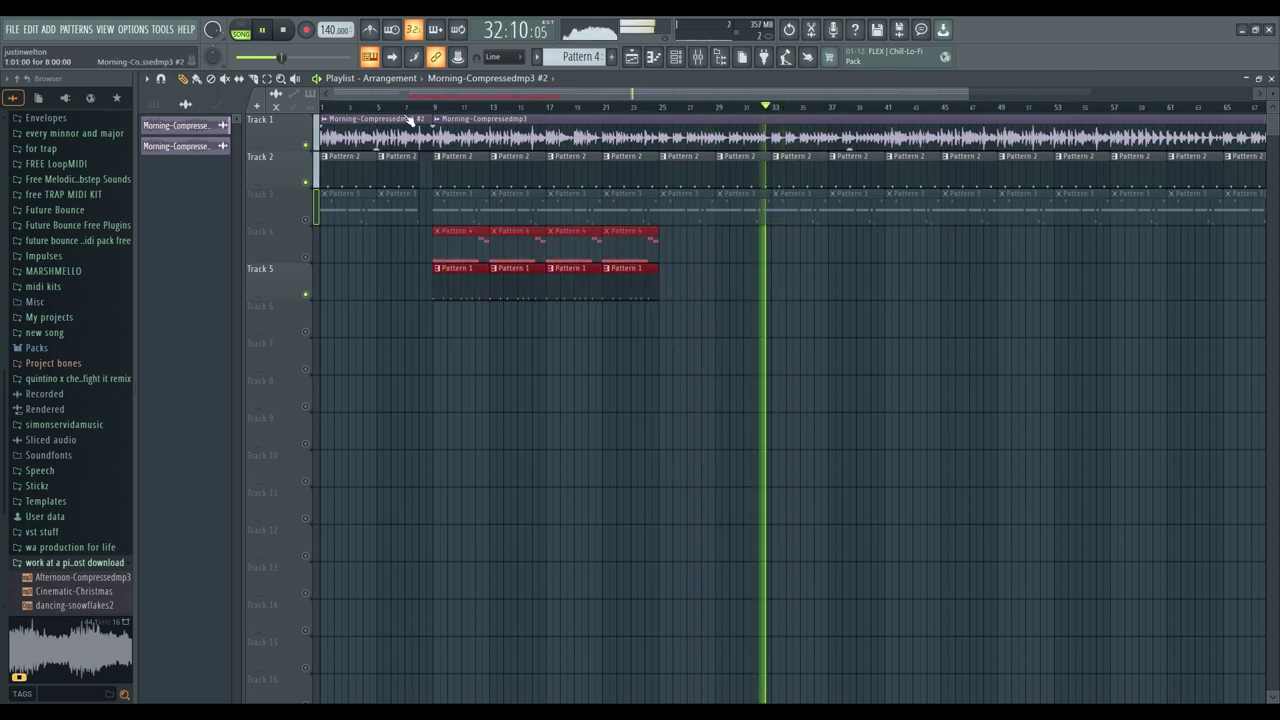
pyautogui.moveTo(486, 240); pyautogui.dragTo(795, 231)
pyautogui.press('space')
pyautogui.press('space')
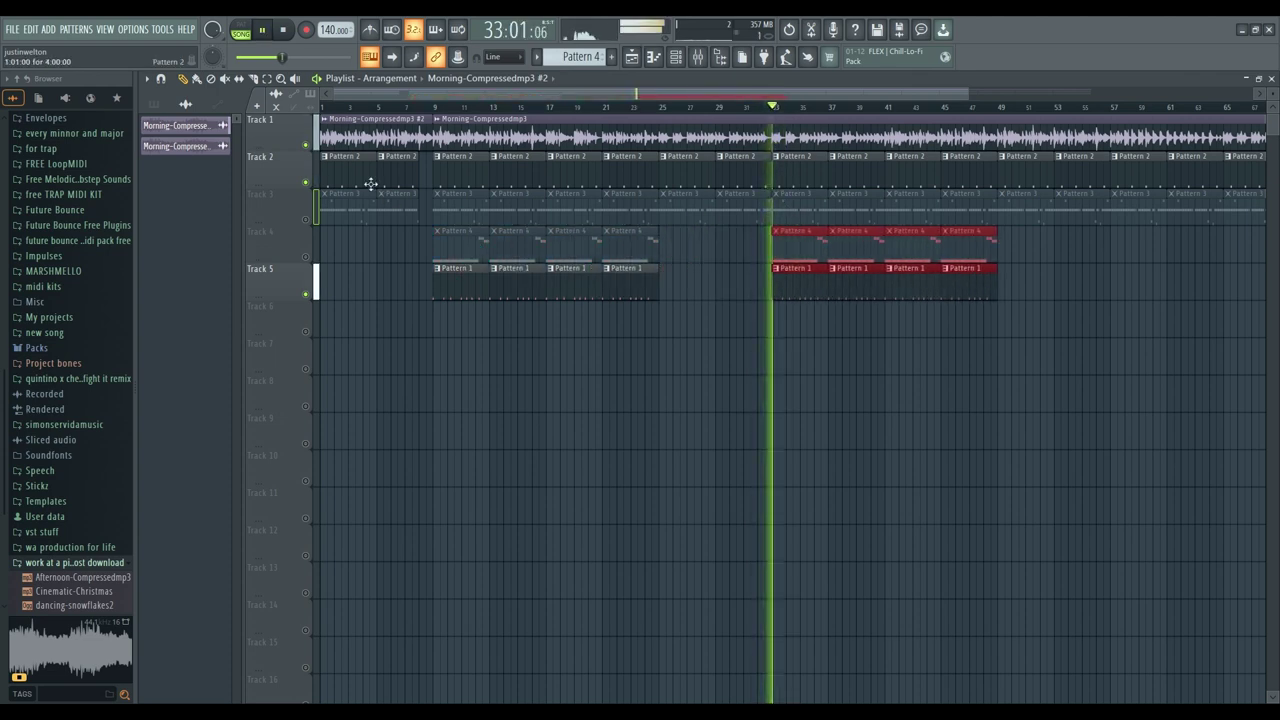
# Step: Audition the arrangement from bars 49 and 41 and deselect the copied clips
pyautogui.moveTo(692, 93); pyautogui.dragTo(757, 94)
pyautogui.click(751, 107)
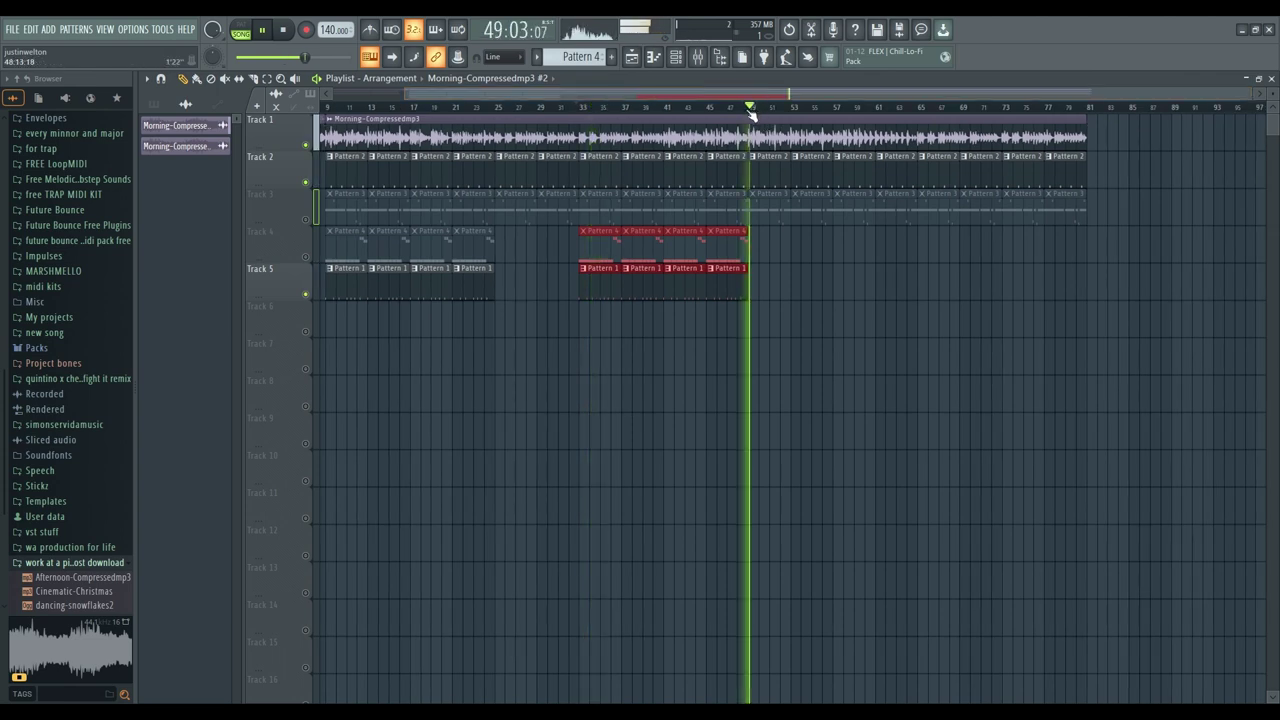
pyautogui.click(674, 119)
pyautogui.click(667, 107)
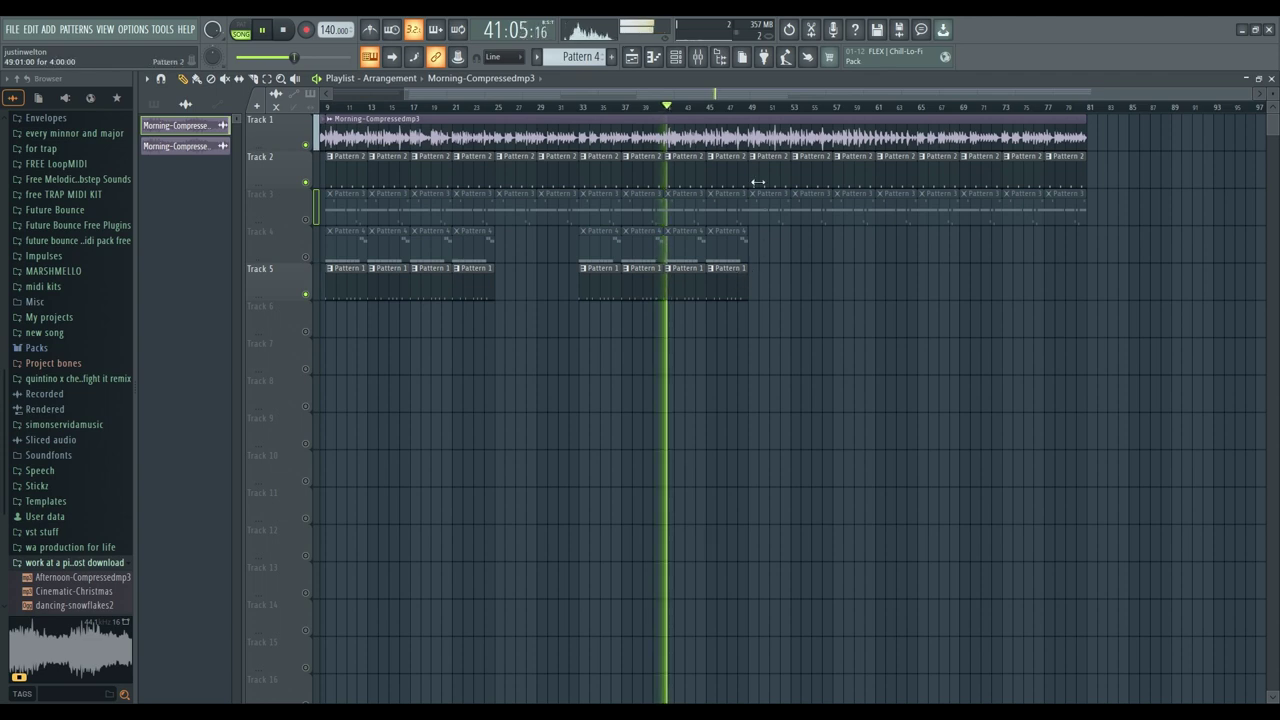
# Step: Copy the Pattern 4 and Pattern 1 block from bar 33 to bar 57 on tracks 4 and 5, and stop playback
pyautogui.moveTo(769, 205); pyautogui.dragTo(590, 312)
pyautogui.moveTo(682, 233); pyautogui.dragTo(935, 224)
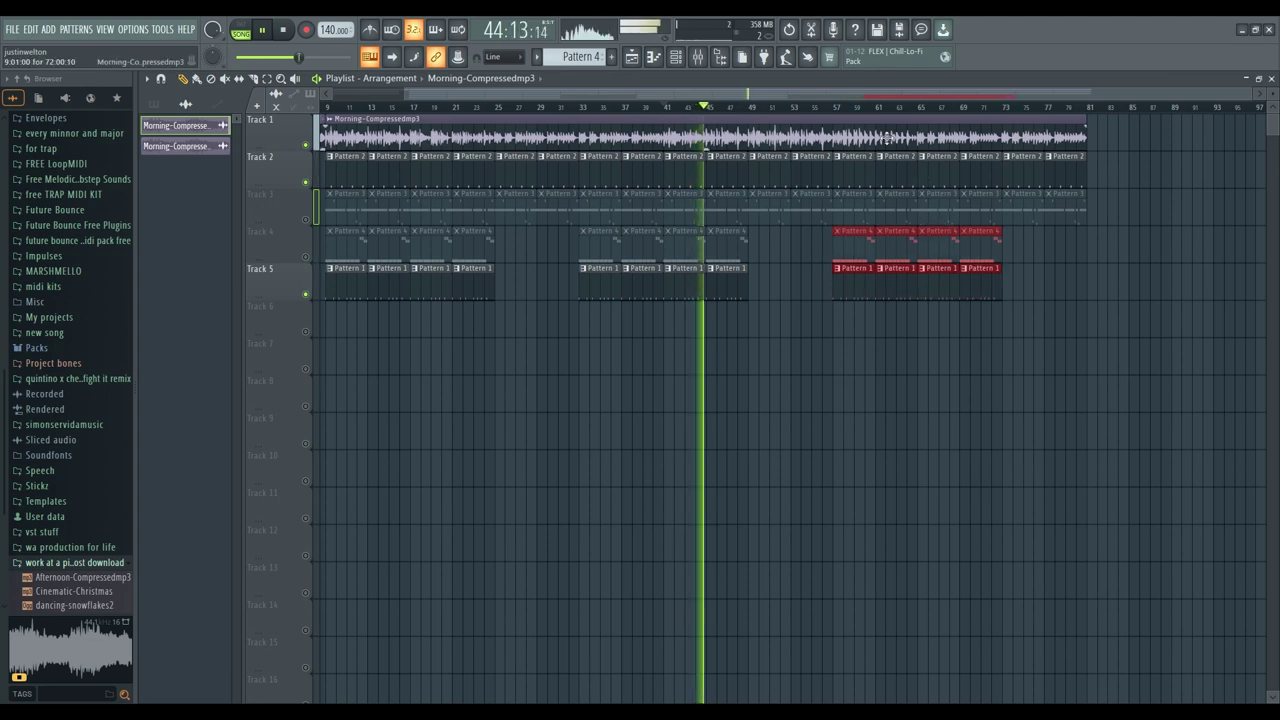
pyautogui.scroll(-3, 856, 95)
pyautogui.press('space')
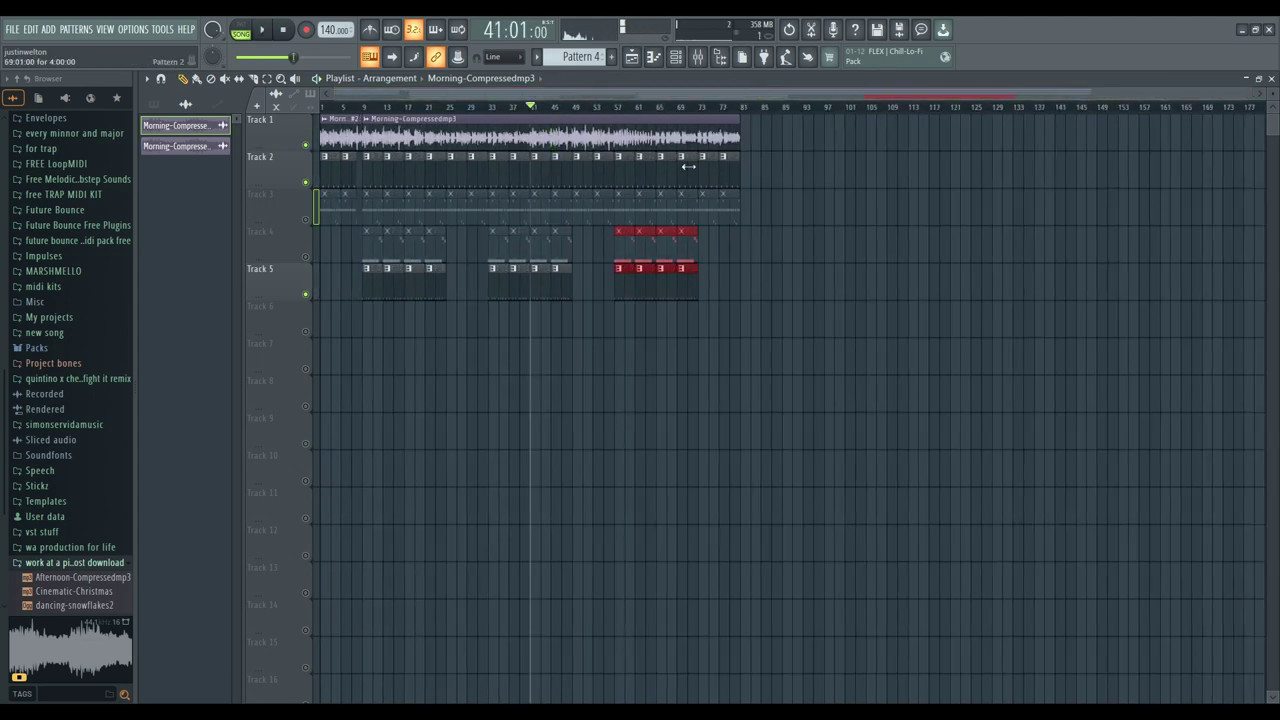
# Step: Unmute all playlist tracks and return the playhead to bar 1
pyautogui.press('space')
pyautogui.press('space')
pyautogui.rightClick(306, 146)
pyautogui.rightClick(306, 146)
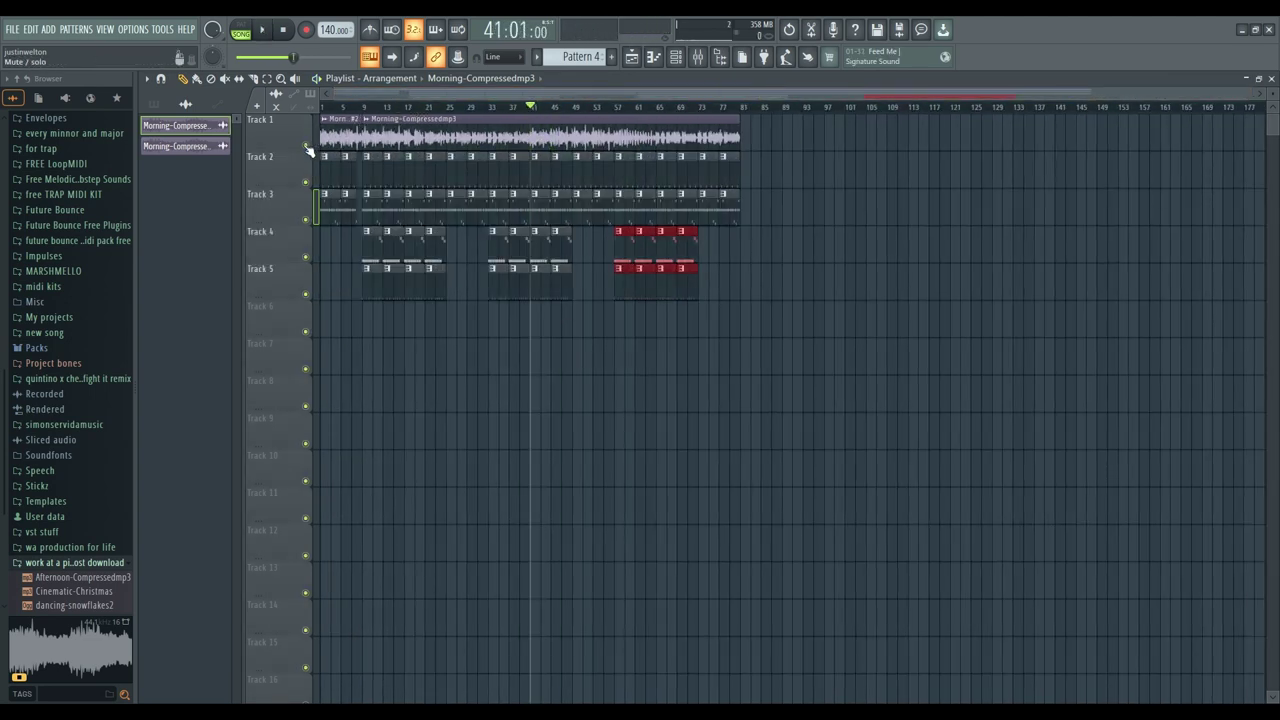
pyautogui.press('space')
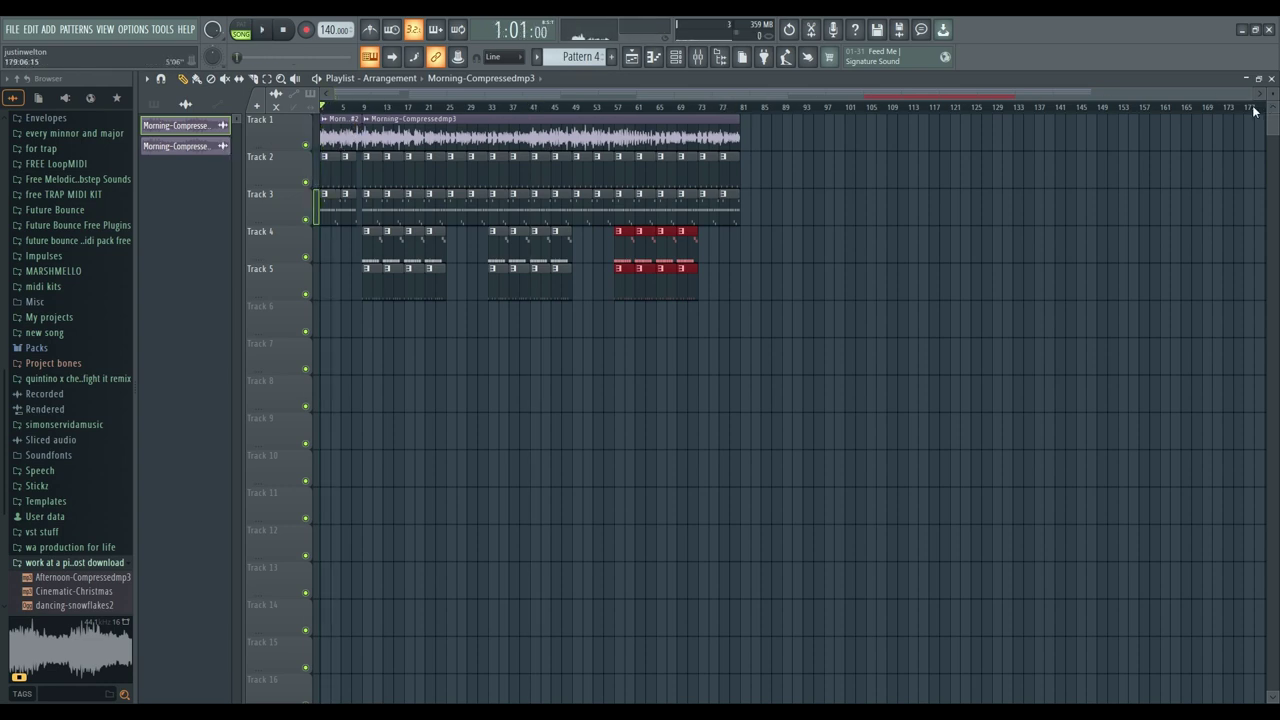
# Step: Shorten the Pattern 2 and Pattern 3 clips at bars 29 and 53 by one bar, leaving gaps before bars 33 and 57
pyautogui.scroll(2, 681, 97)
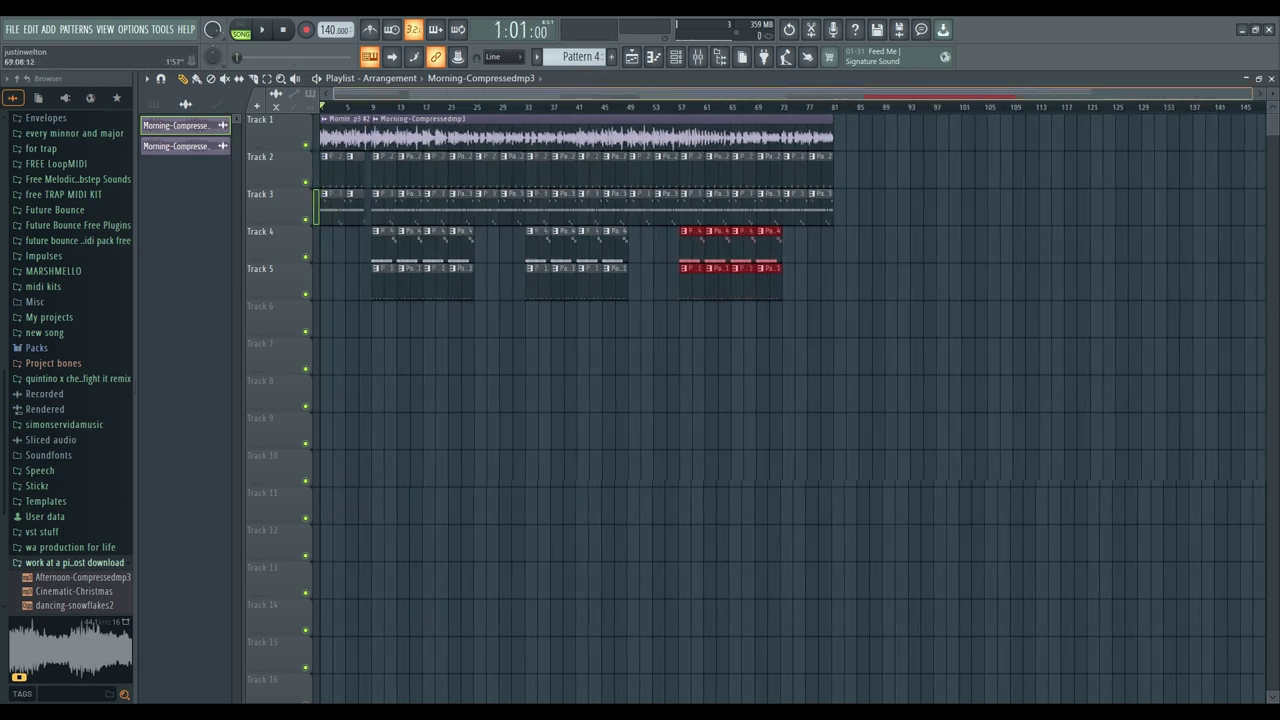
pyautogui.scroll(2, 632, 148)
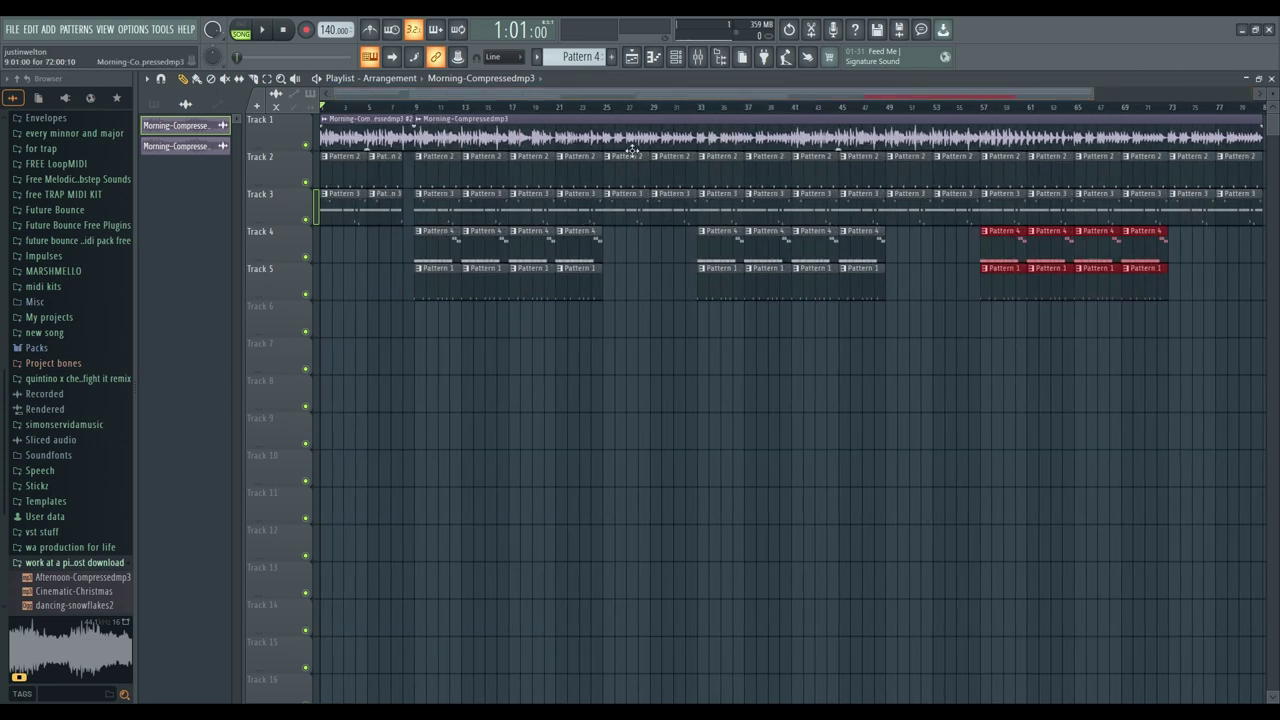
pyautogui.moveTo(674, 154); pyautogui.dragTo(672, 218)
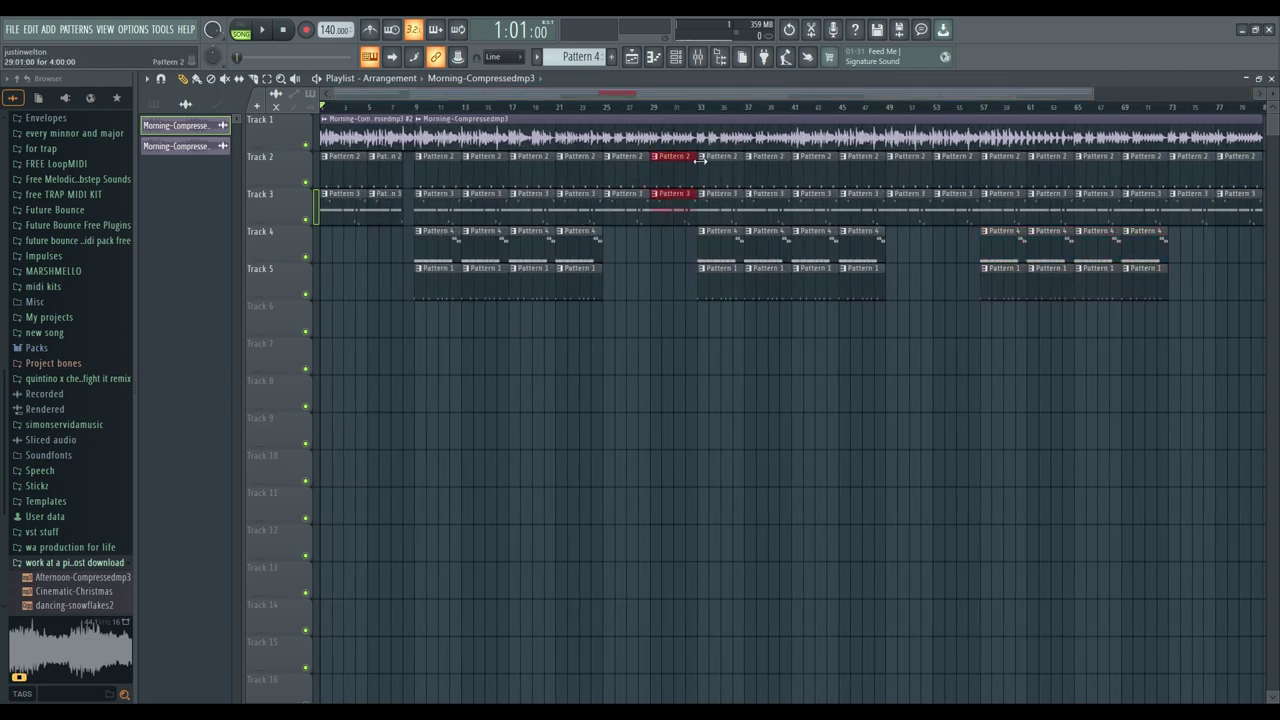
pyautogui.moveTo(936, 160); pyautogui.dragTo(972, 214)
pyautogui.press('space')
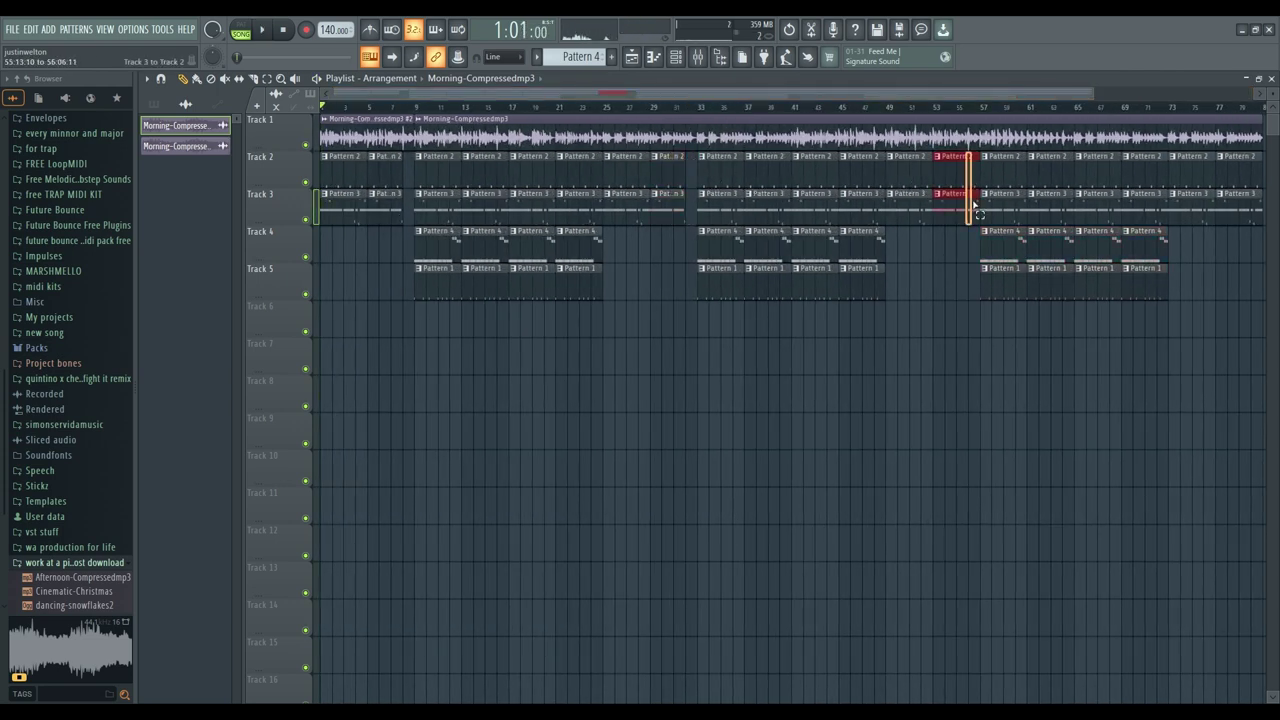
# Step: Extend the last section on tracks 4 and 5 with Pattern 4 and Pattern 1 clips at bars 73 and 77
pyautogui.moveTo(954, 95); pyautogui.dragTo(1248, 95)
pyautogui.moveTo(930, 175); pyautogui.dragTo(907, 218)
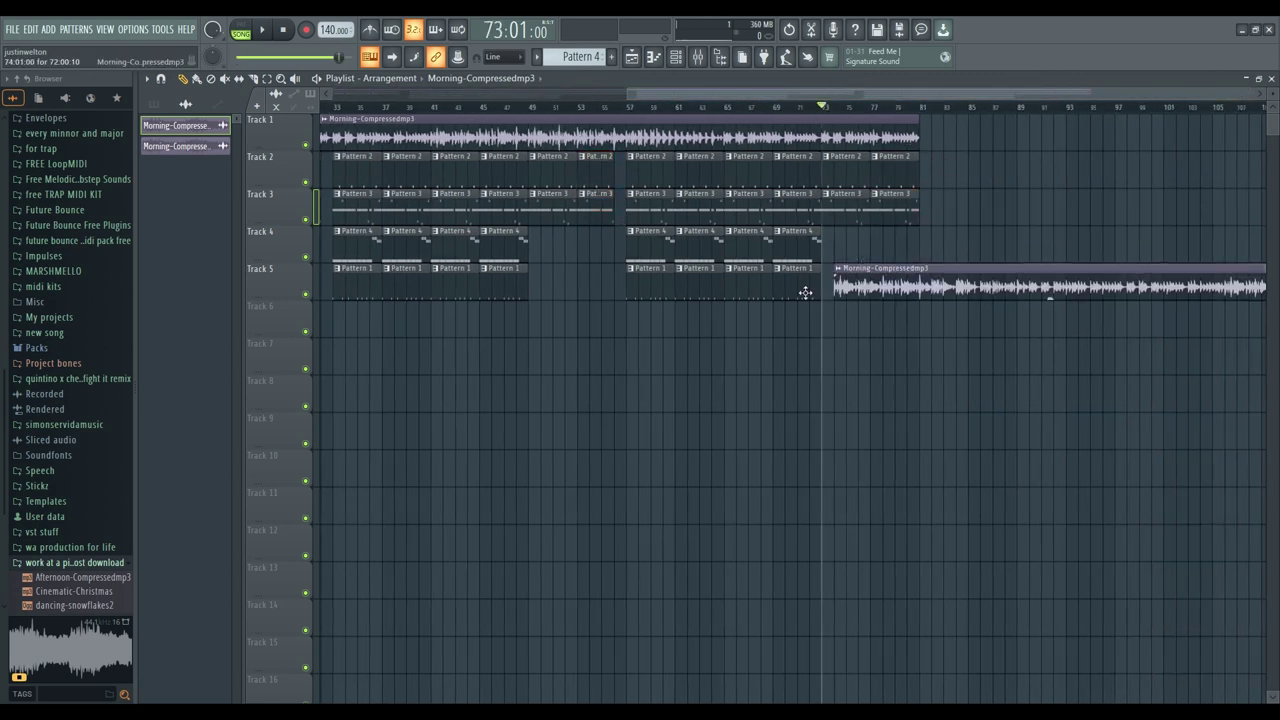
pyautogui.moveTo(833, 238); pyautogui.dragTo(895, 243)
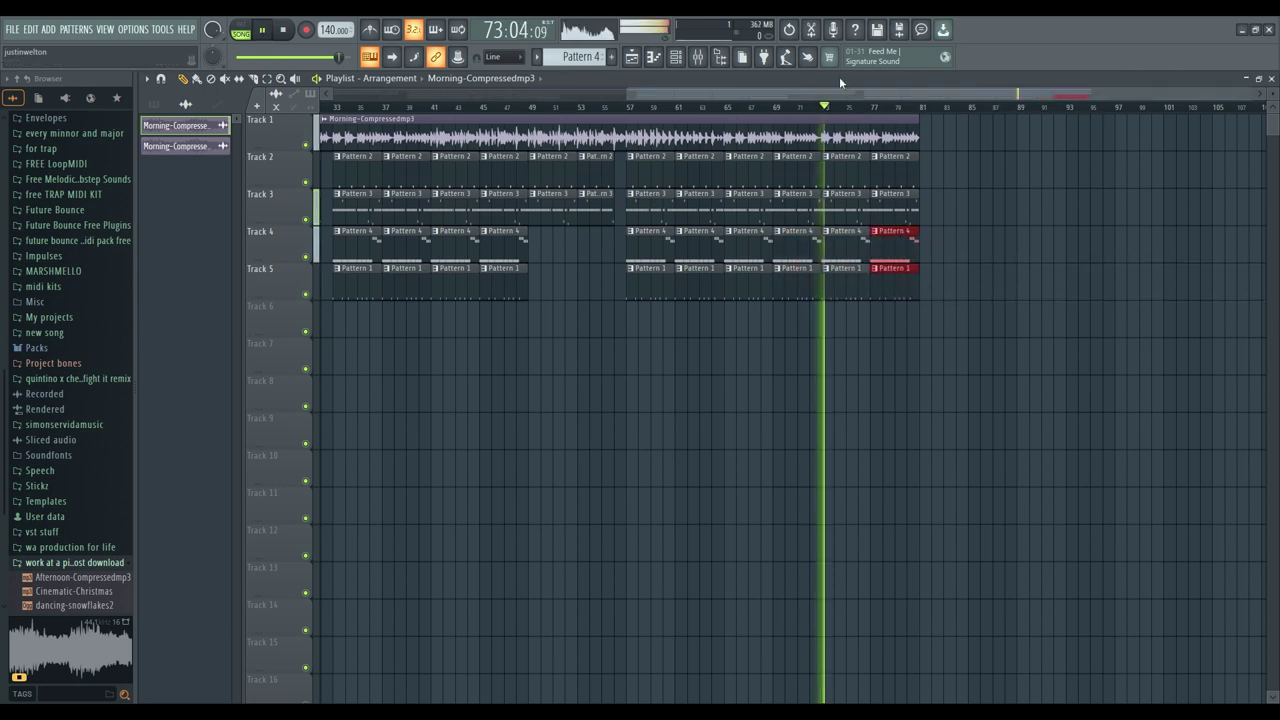
# Step: Open the channel rack
pyautogui.click(676, 57)
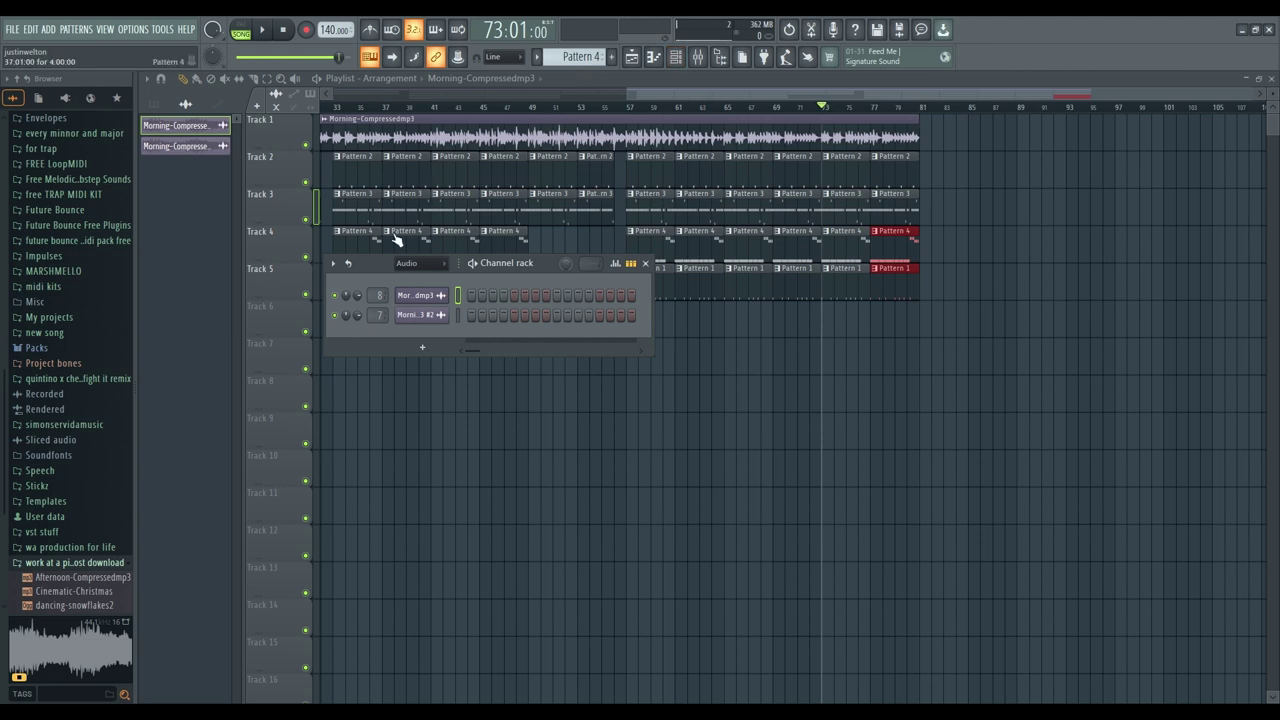